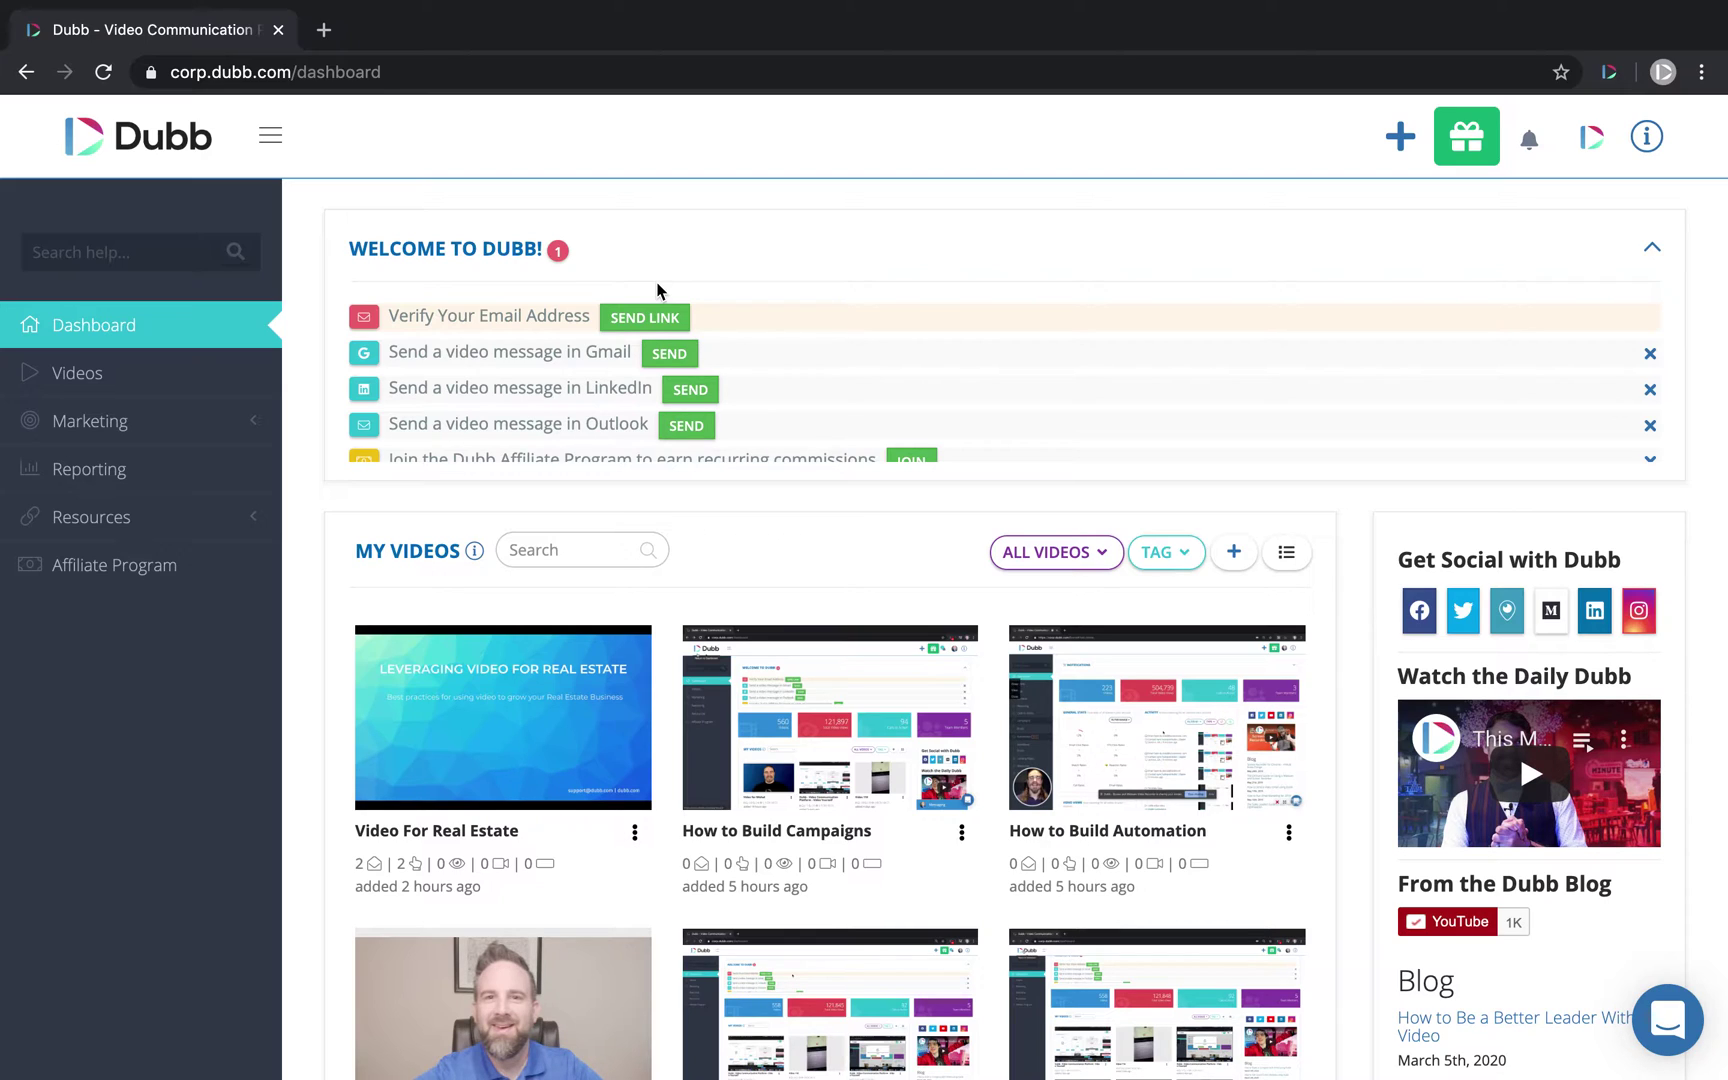
Step: Open Your Settings > Team > Configuration > Campaign Settings to view the sending providers and daily limits
{"action": "left_click", "coordinate": [1591, 138]}
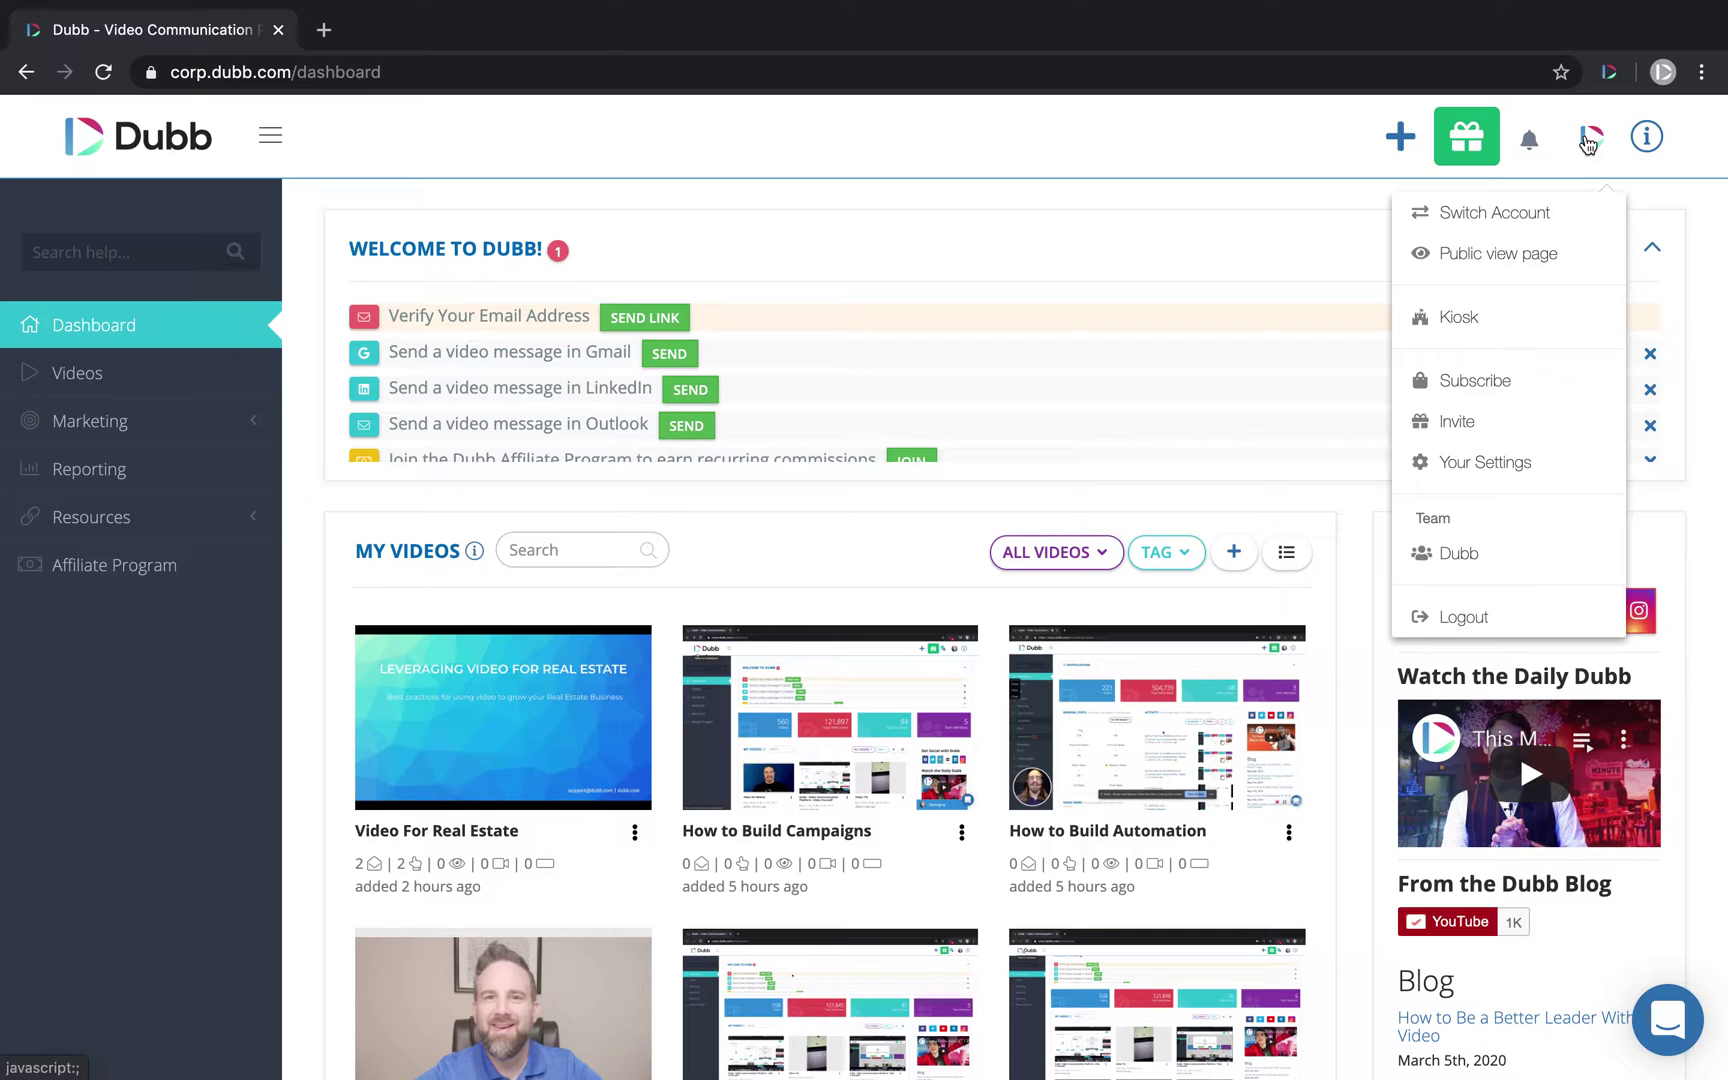
{"action": "left_click", "coordinate": [1529, 466]}
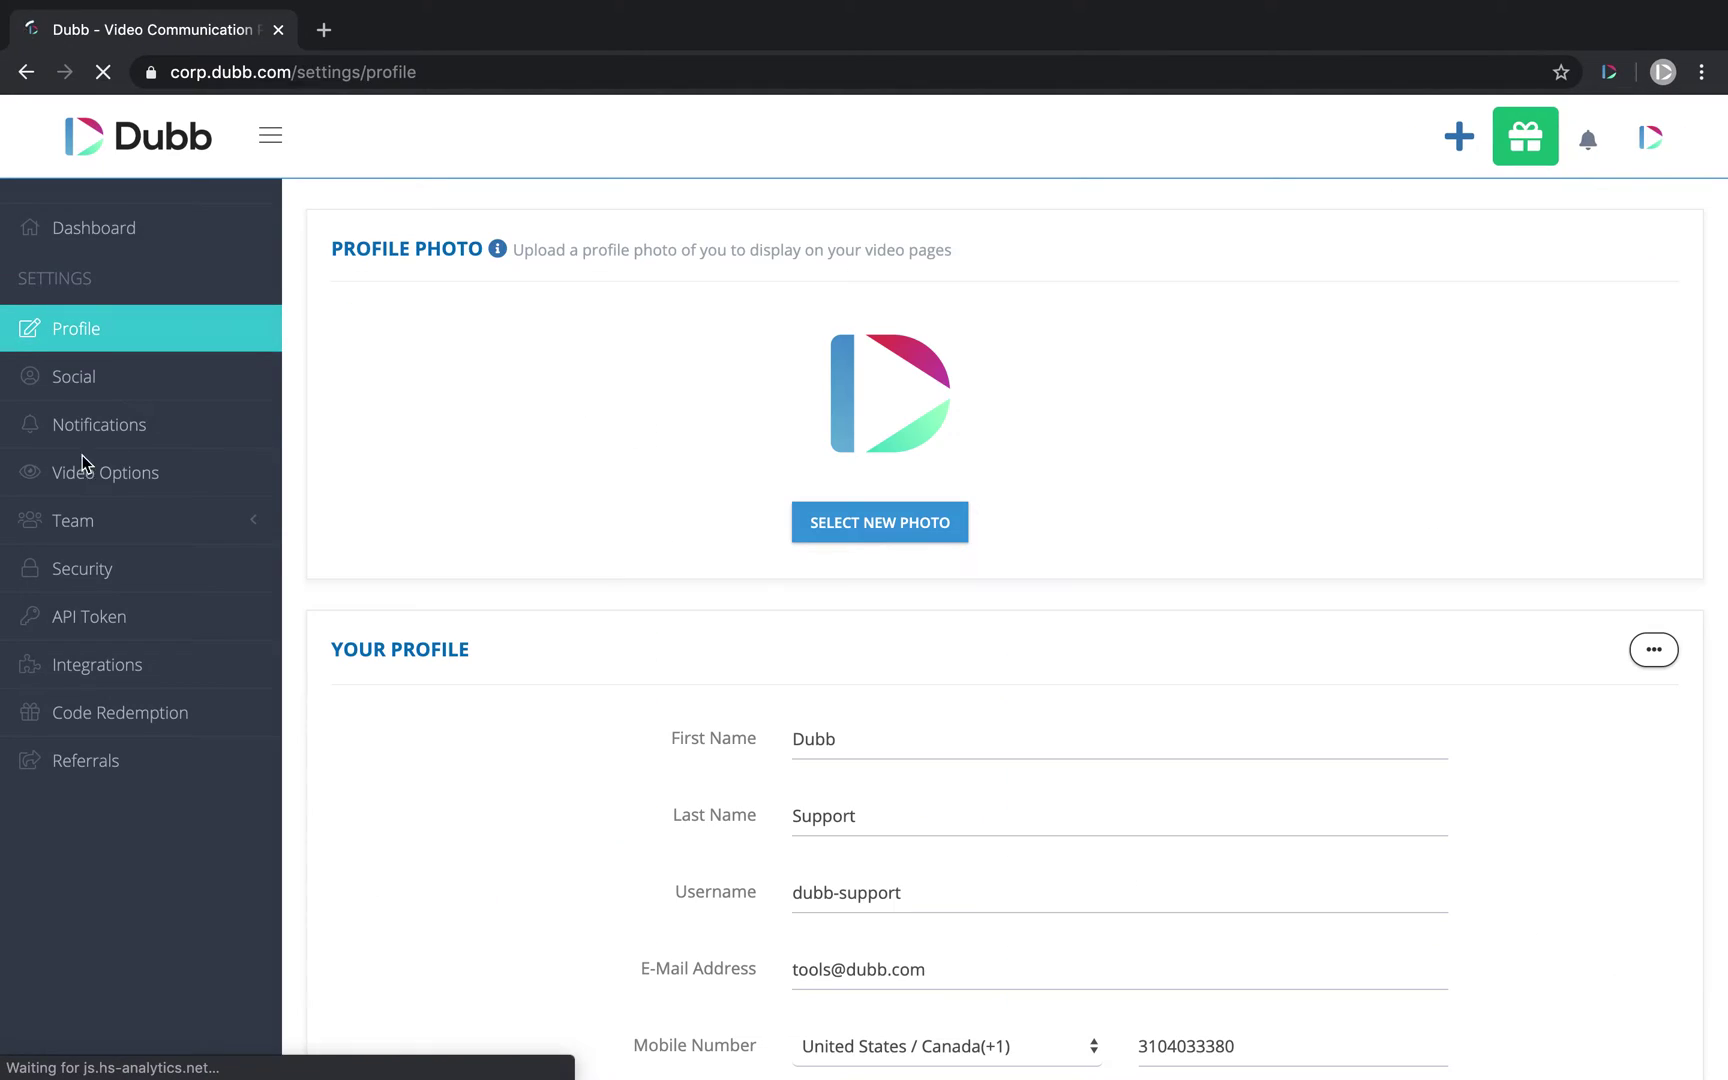
{"action": "left_click", "coordinate": [116, 526]}
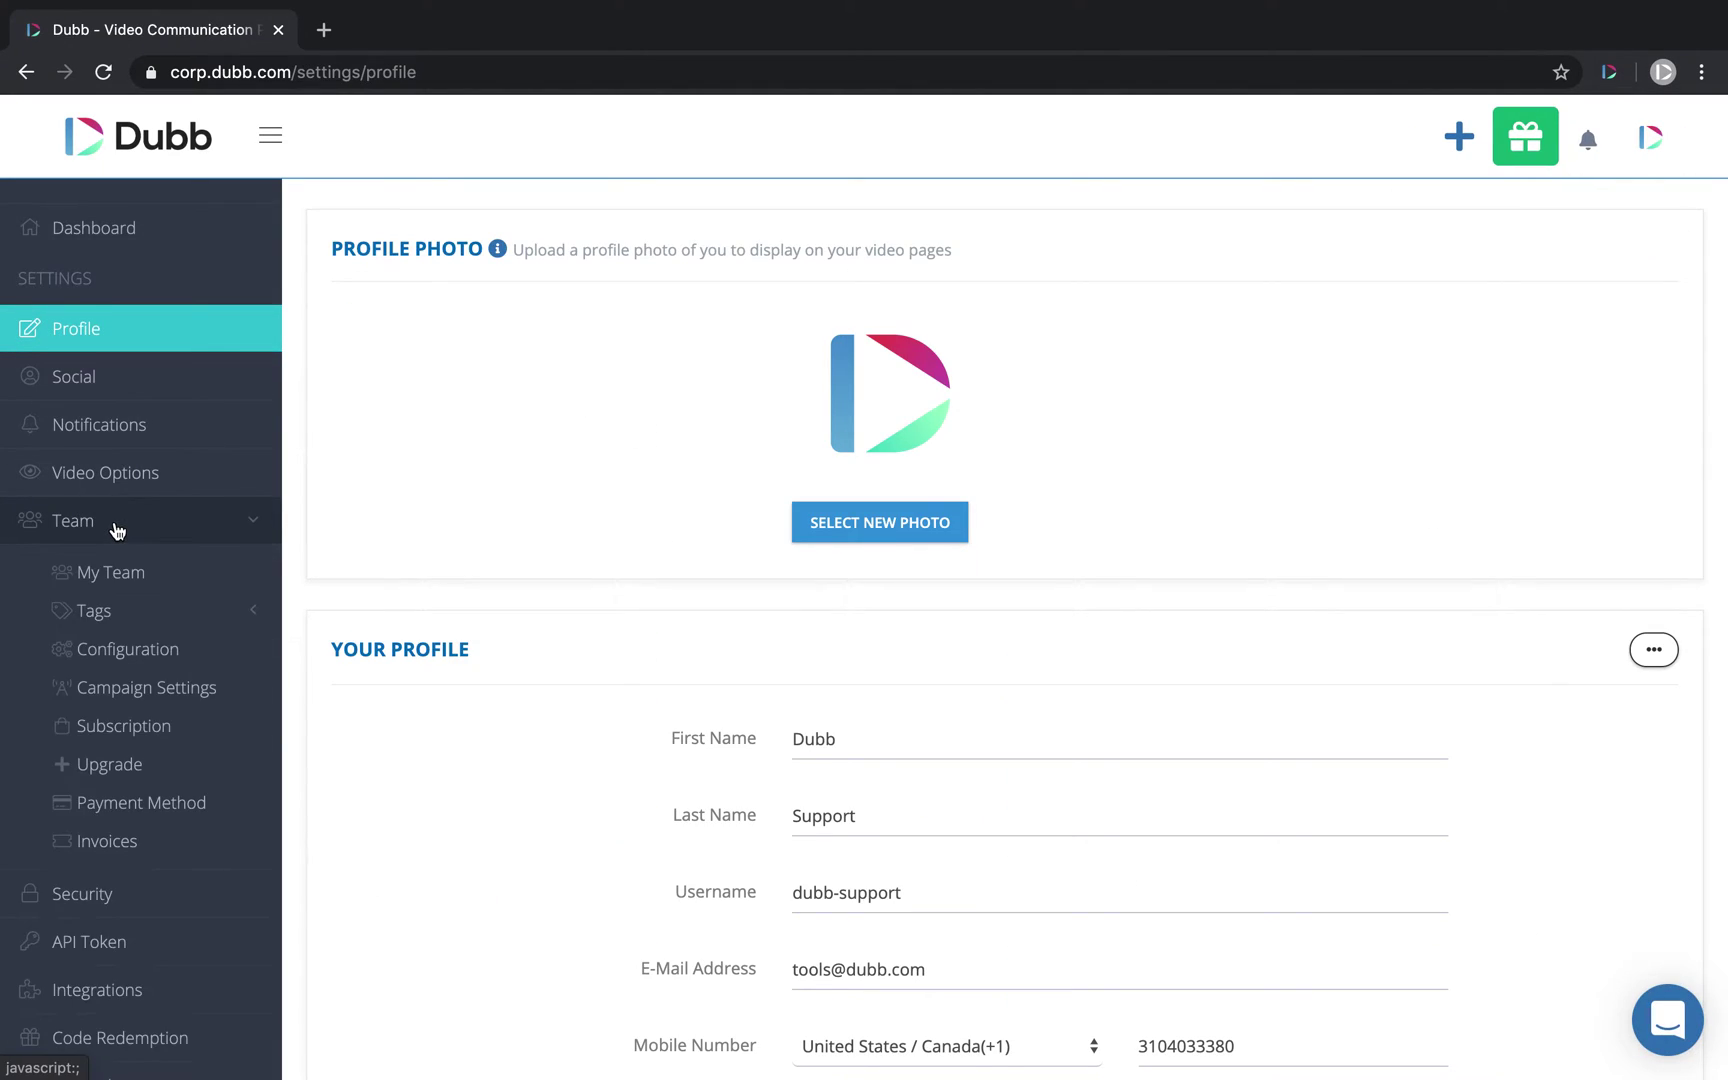
{"action": "left_click", "coordinate": [143, 648]}
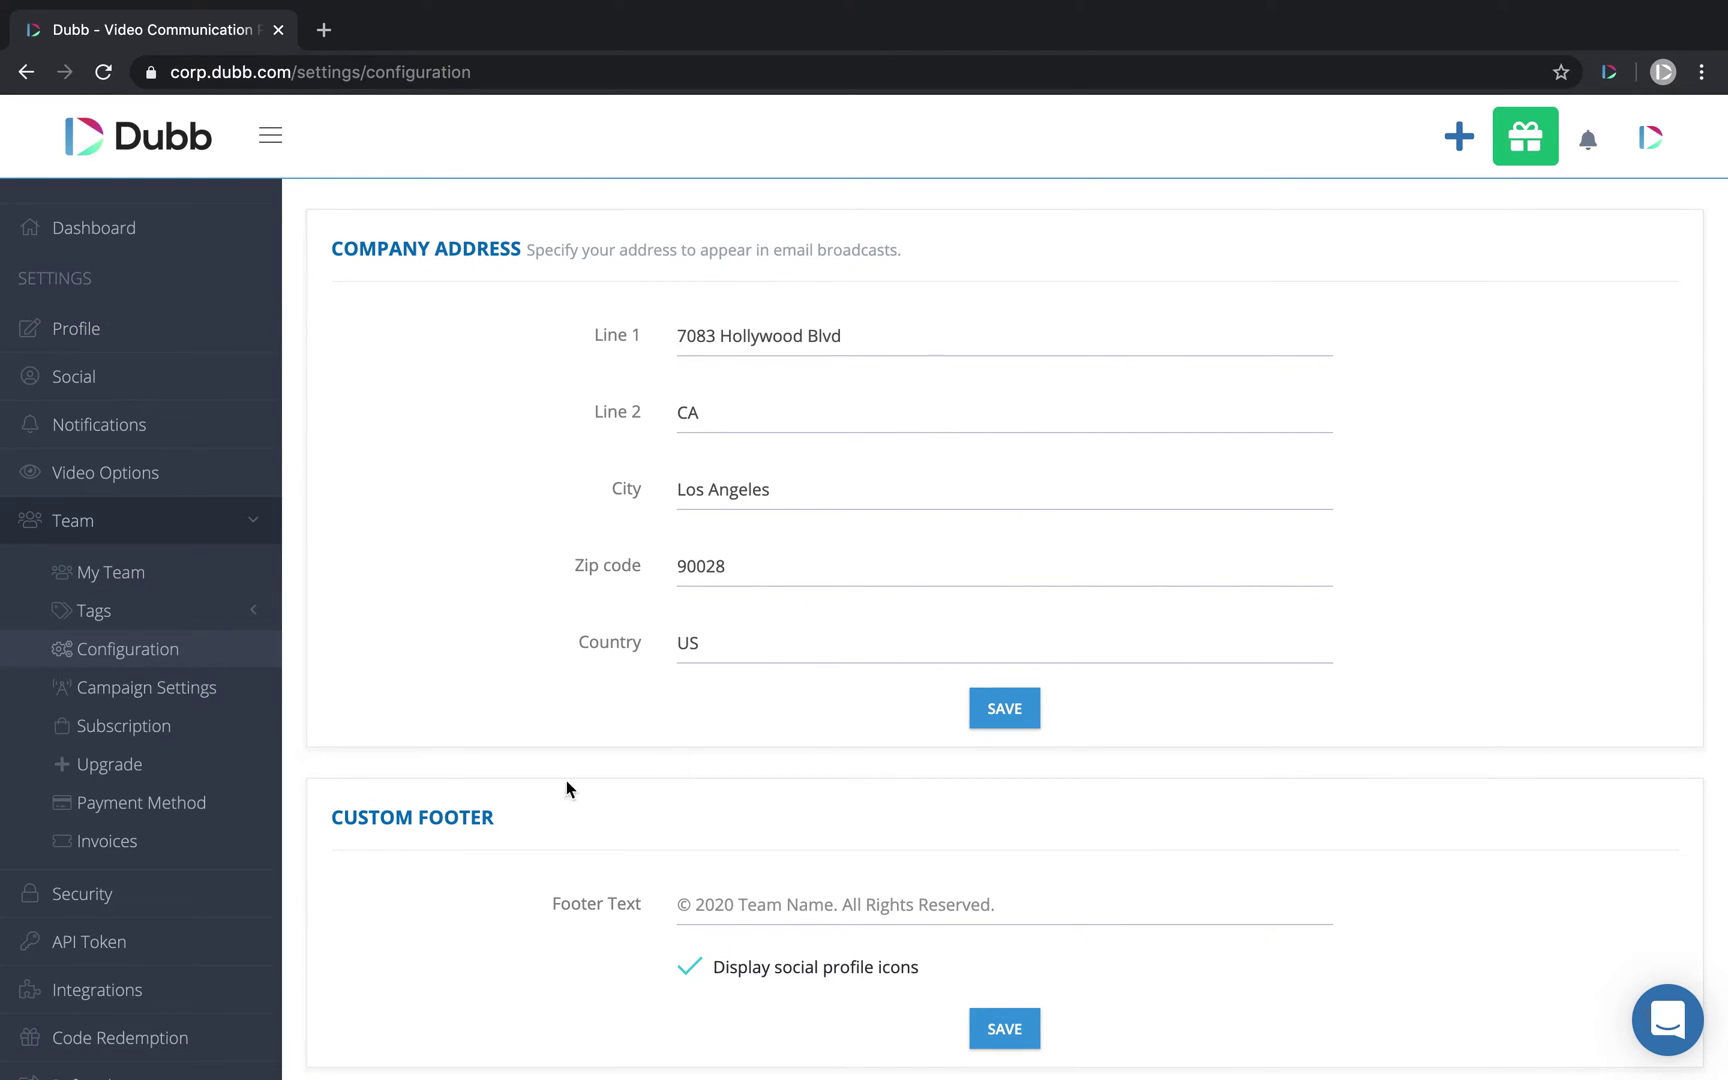
{"action": "left_click", "coordinate": [195, 686]}
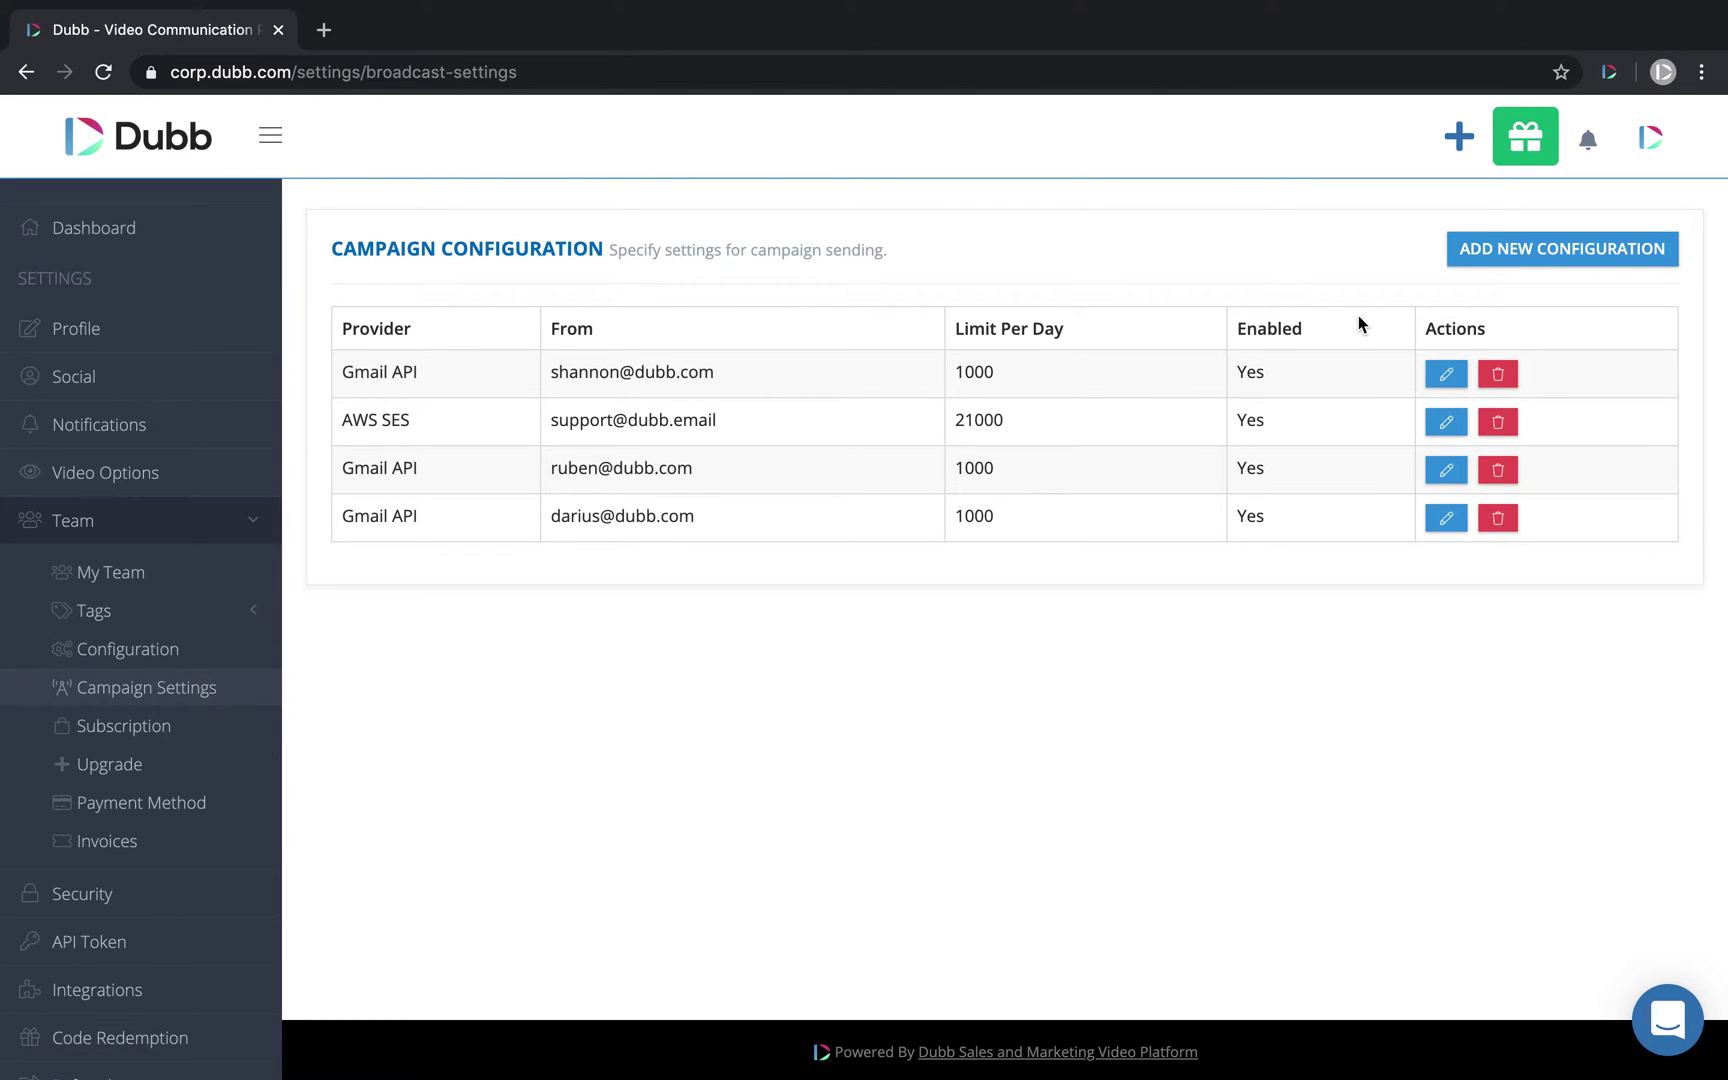
{"action": "left_click", "coordinate": [1532, 250]}
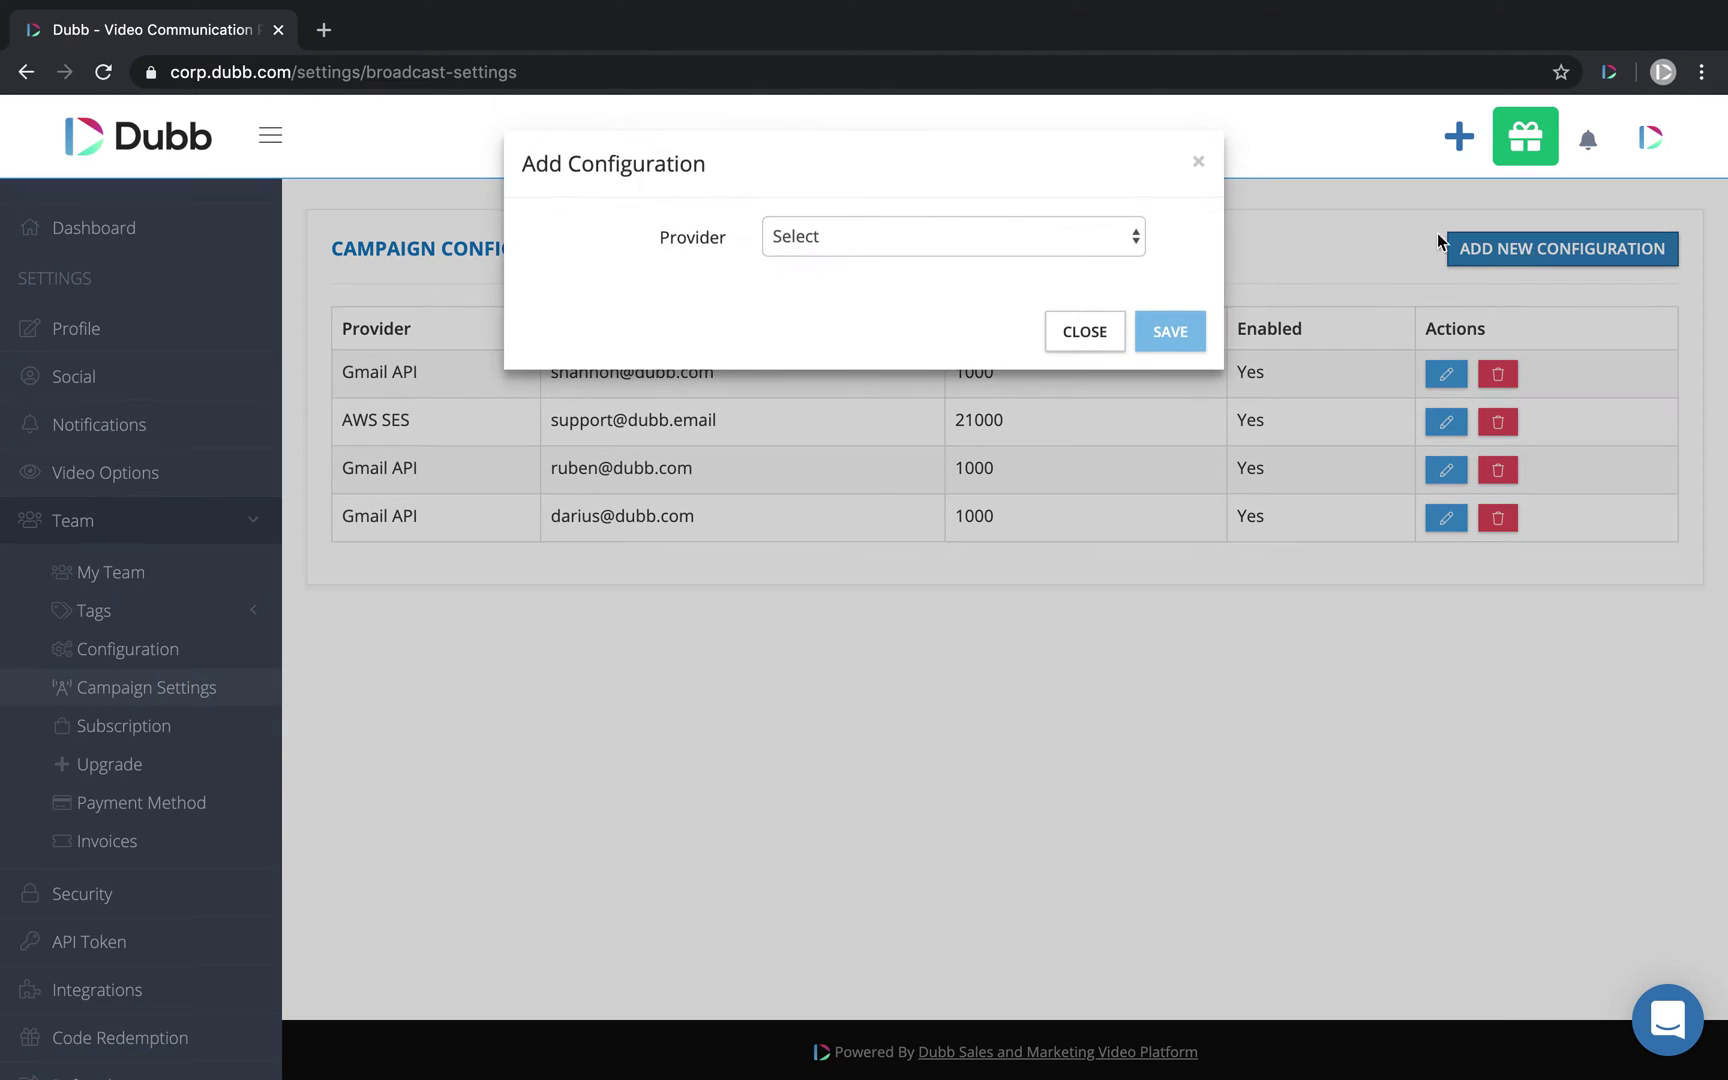
{"action": "left_click", "coordinate": [990, 243]}
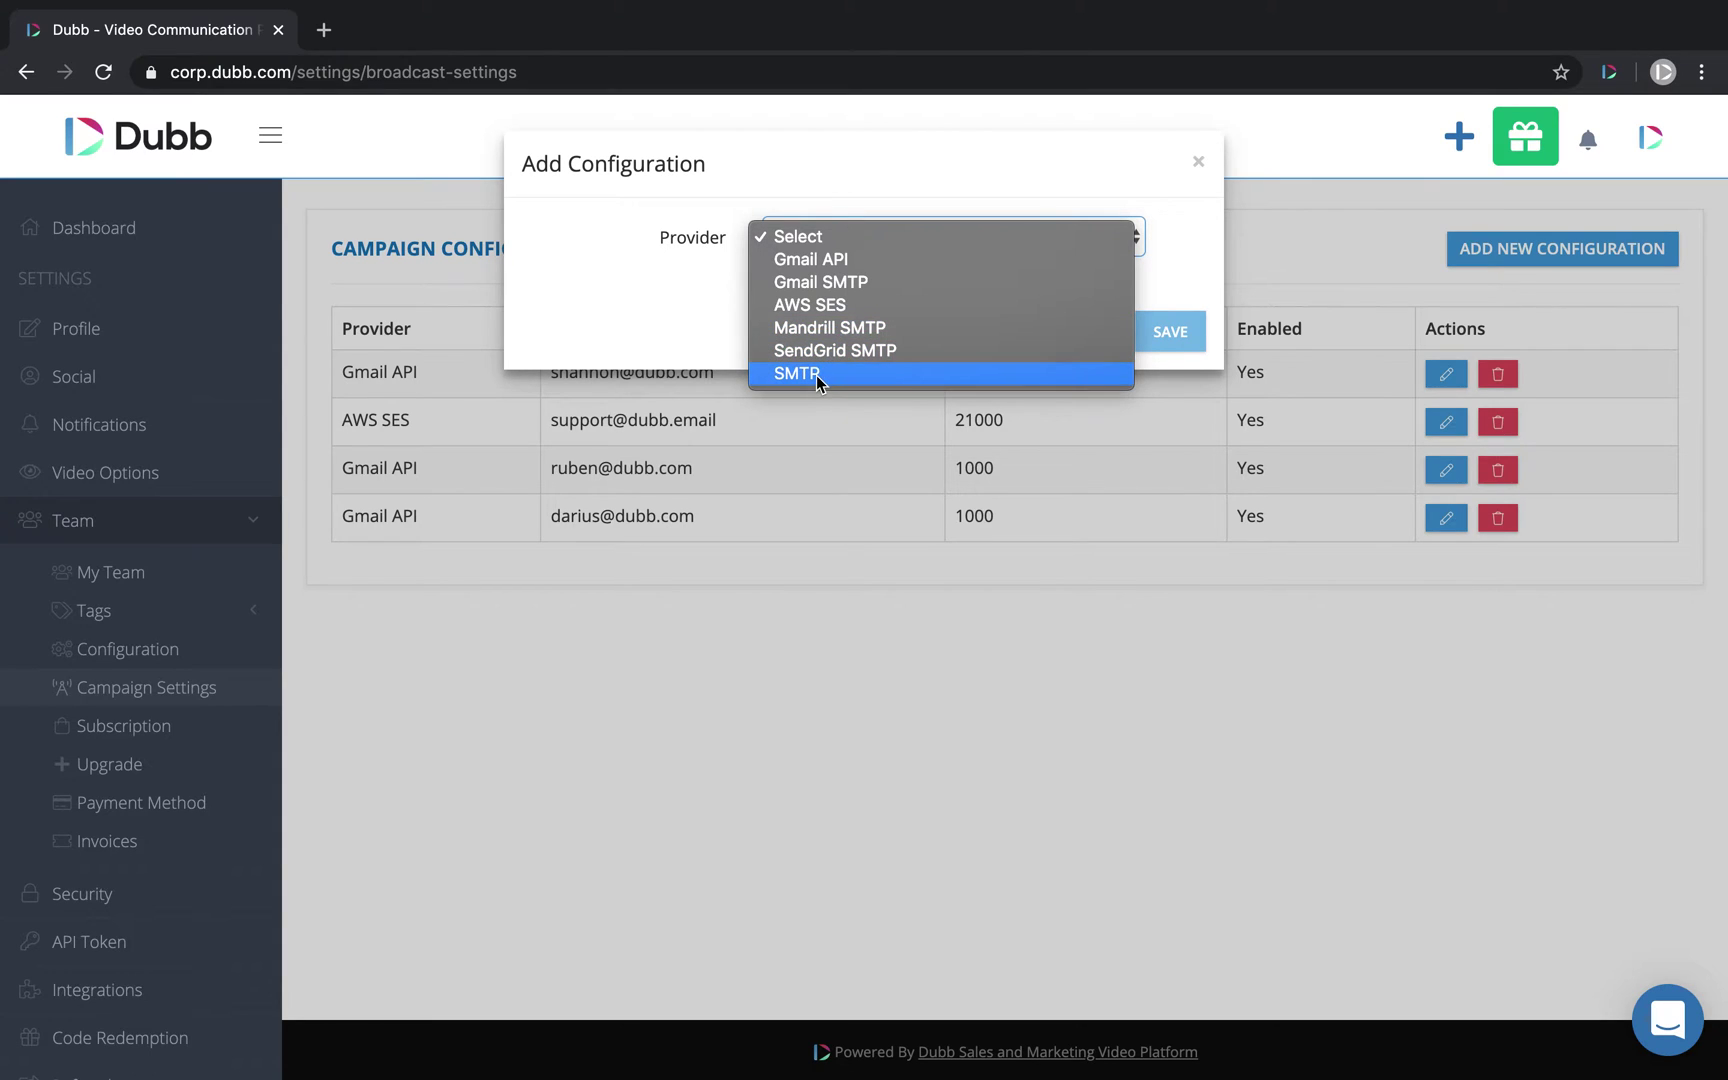
{"action": "left_click", "coordinate": [818, 262]}
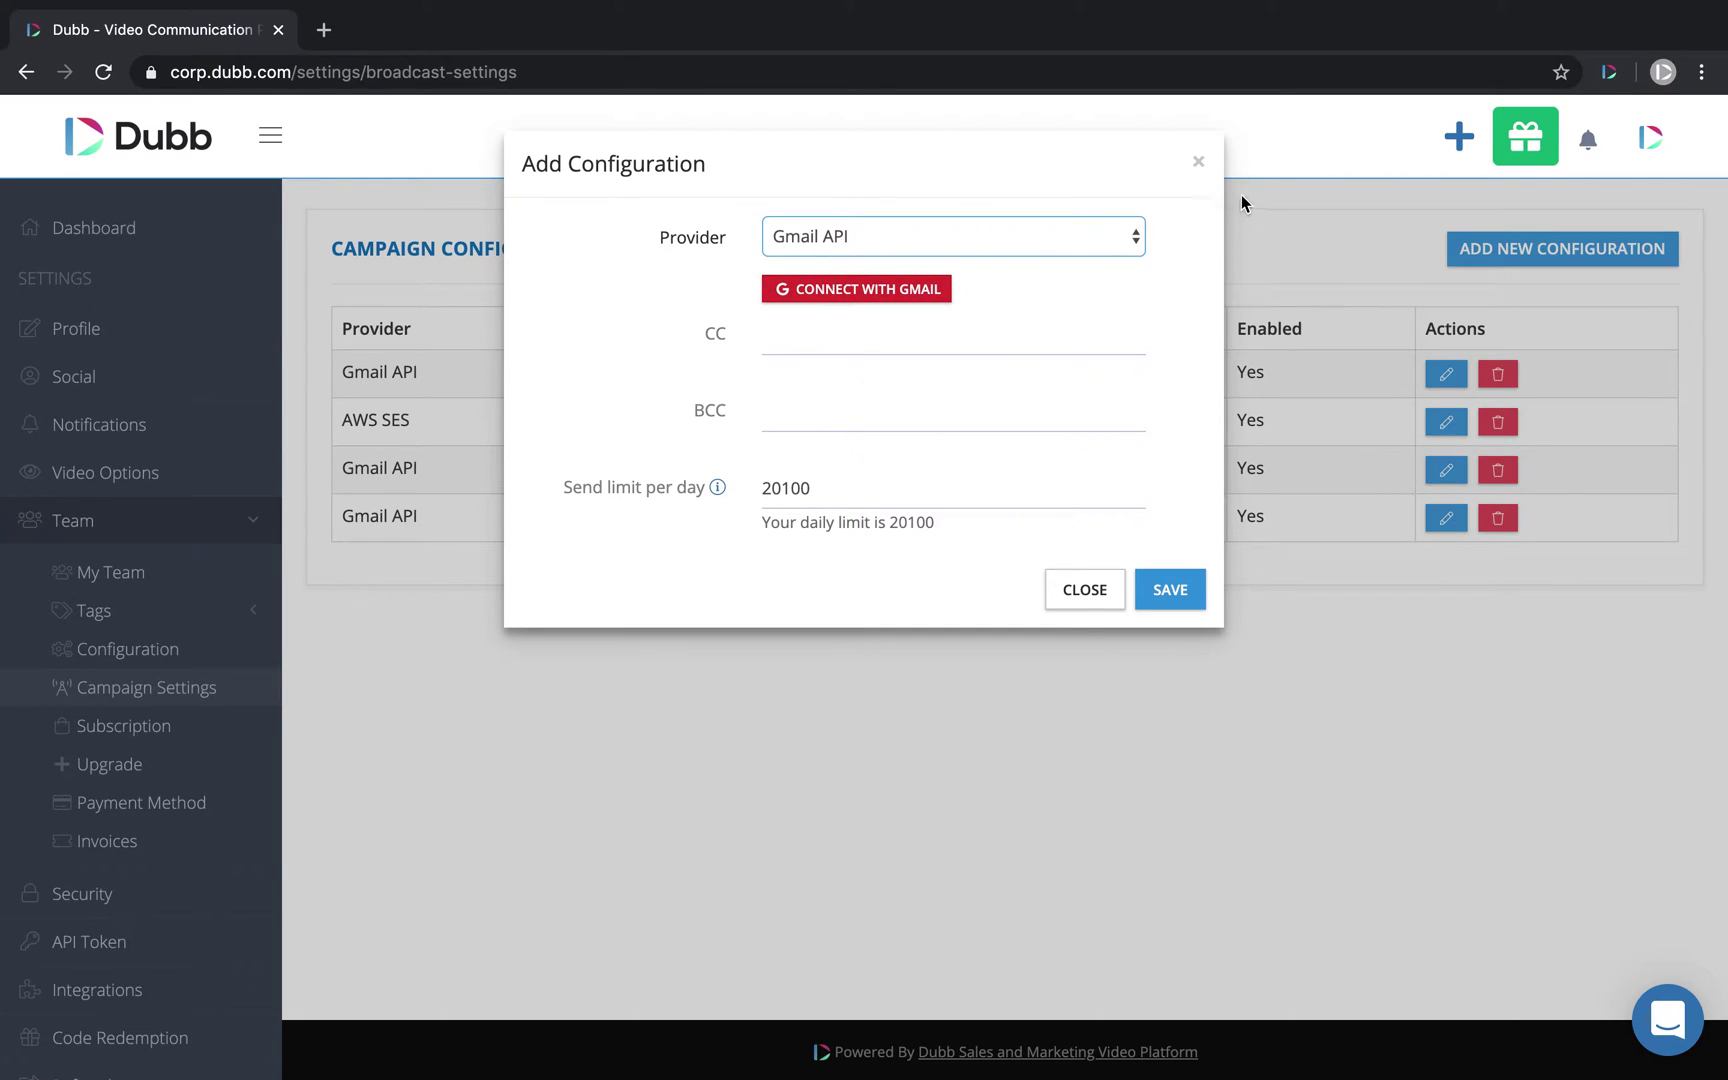
{"action": "left_click", "coordinate": [1199, 164]}
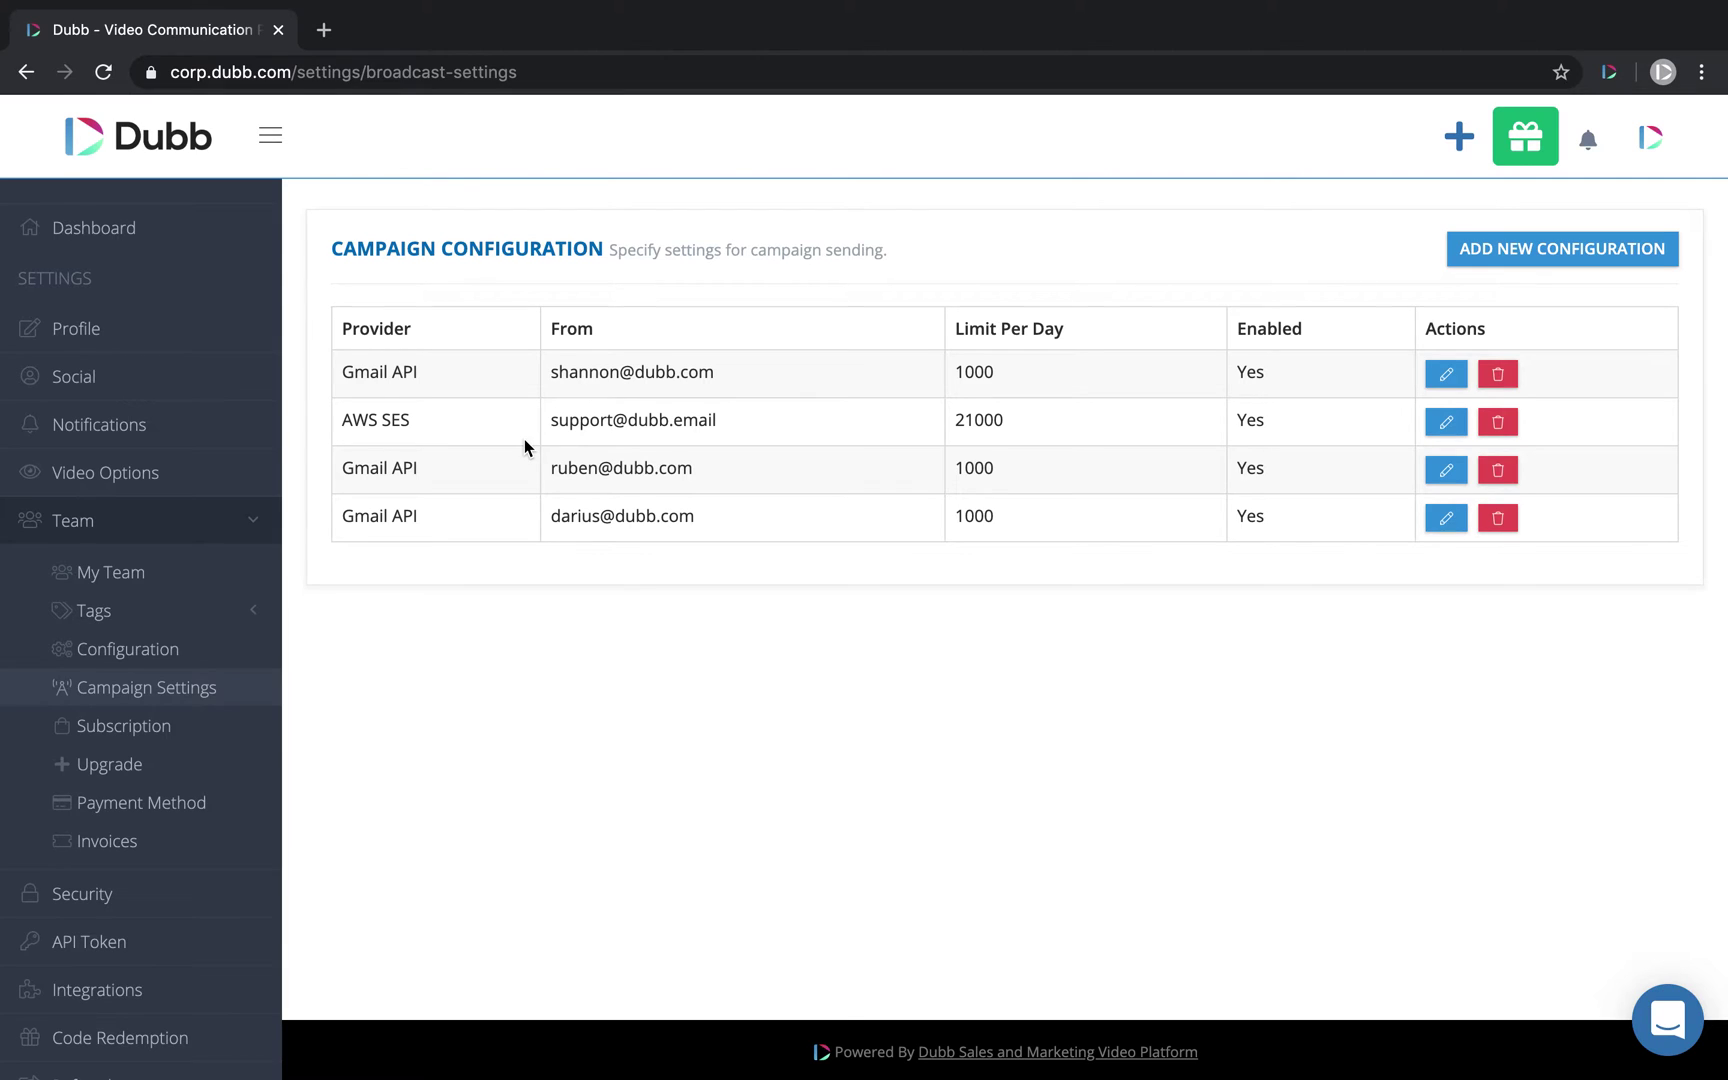
Step: Go back to the Dashboard and scroll down to the My Videos grid
{"action": "left_click", "coordinate": [90, 232]}
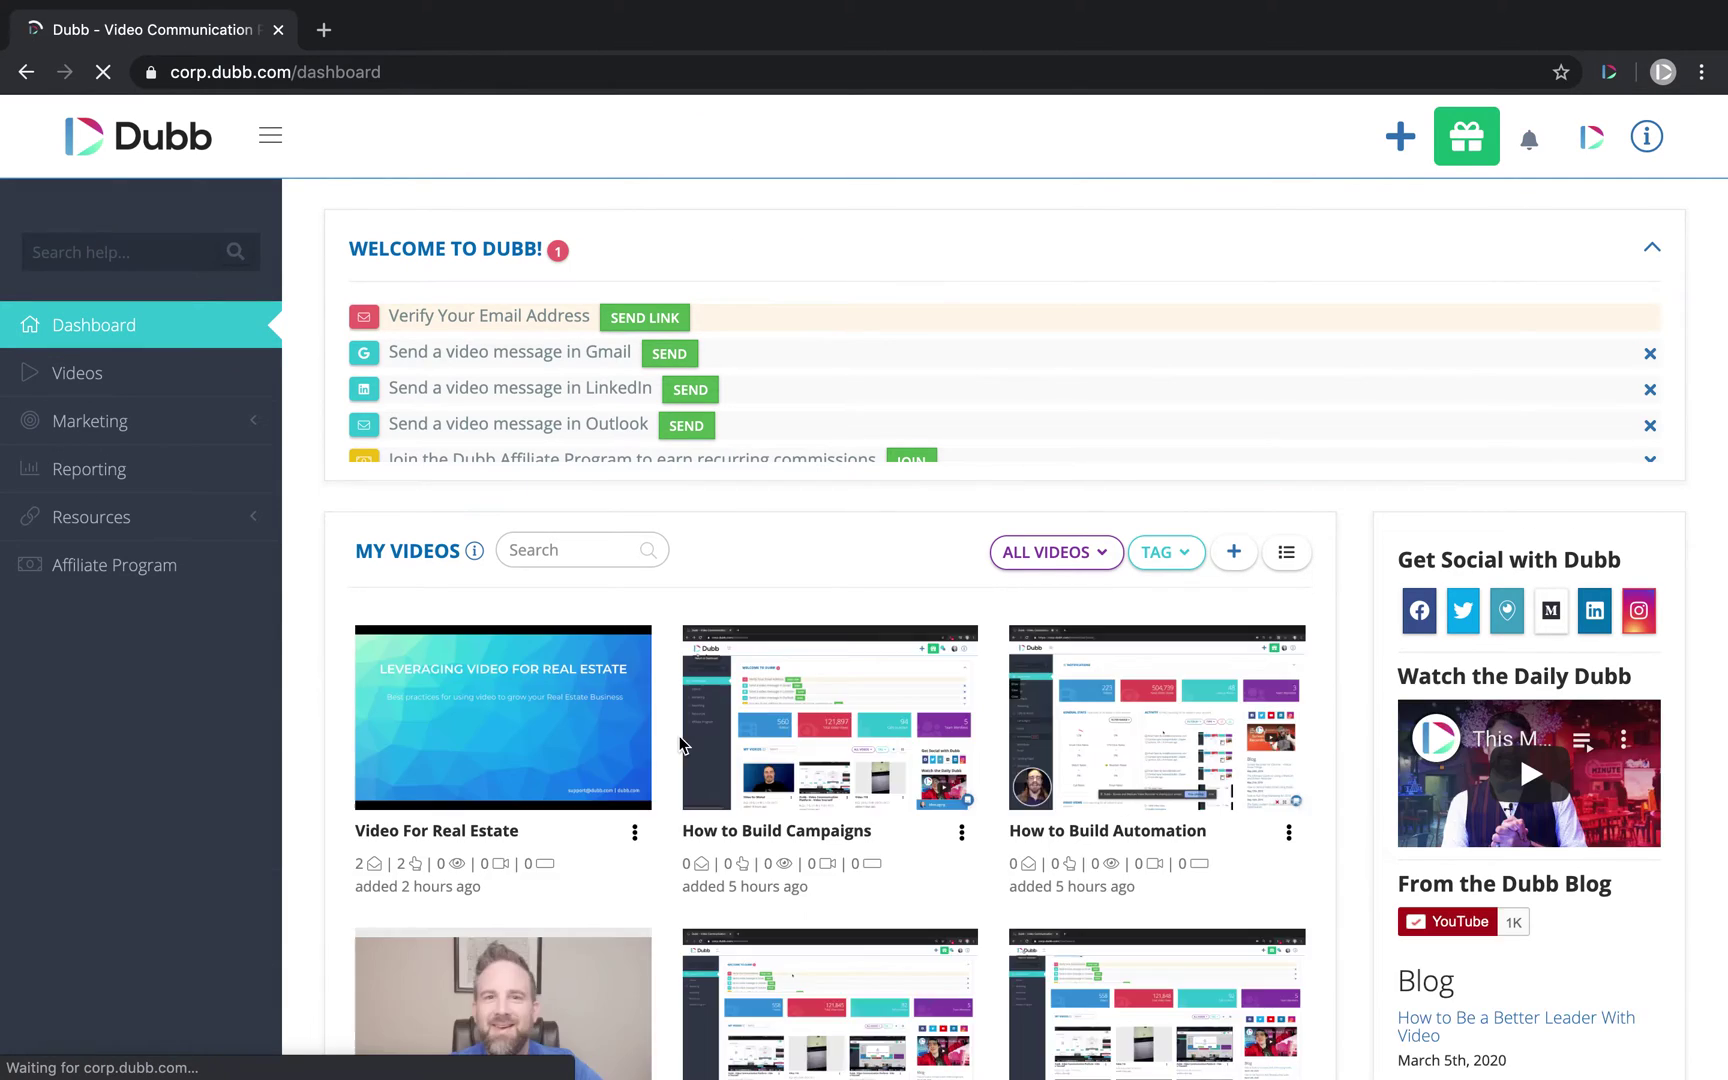
{"action": "scroll", "coordinate": [679, 745], "scroll_direction": "down", "scroll_amount": 1}
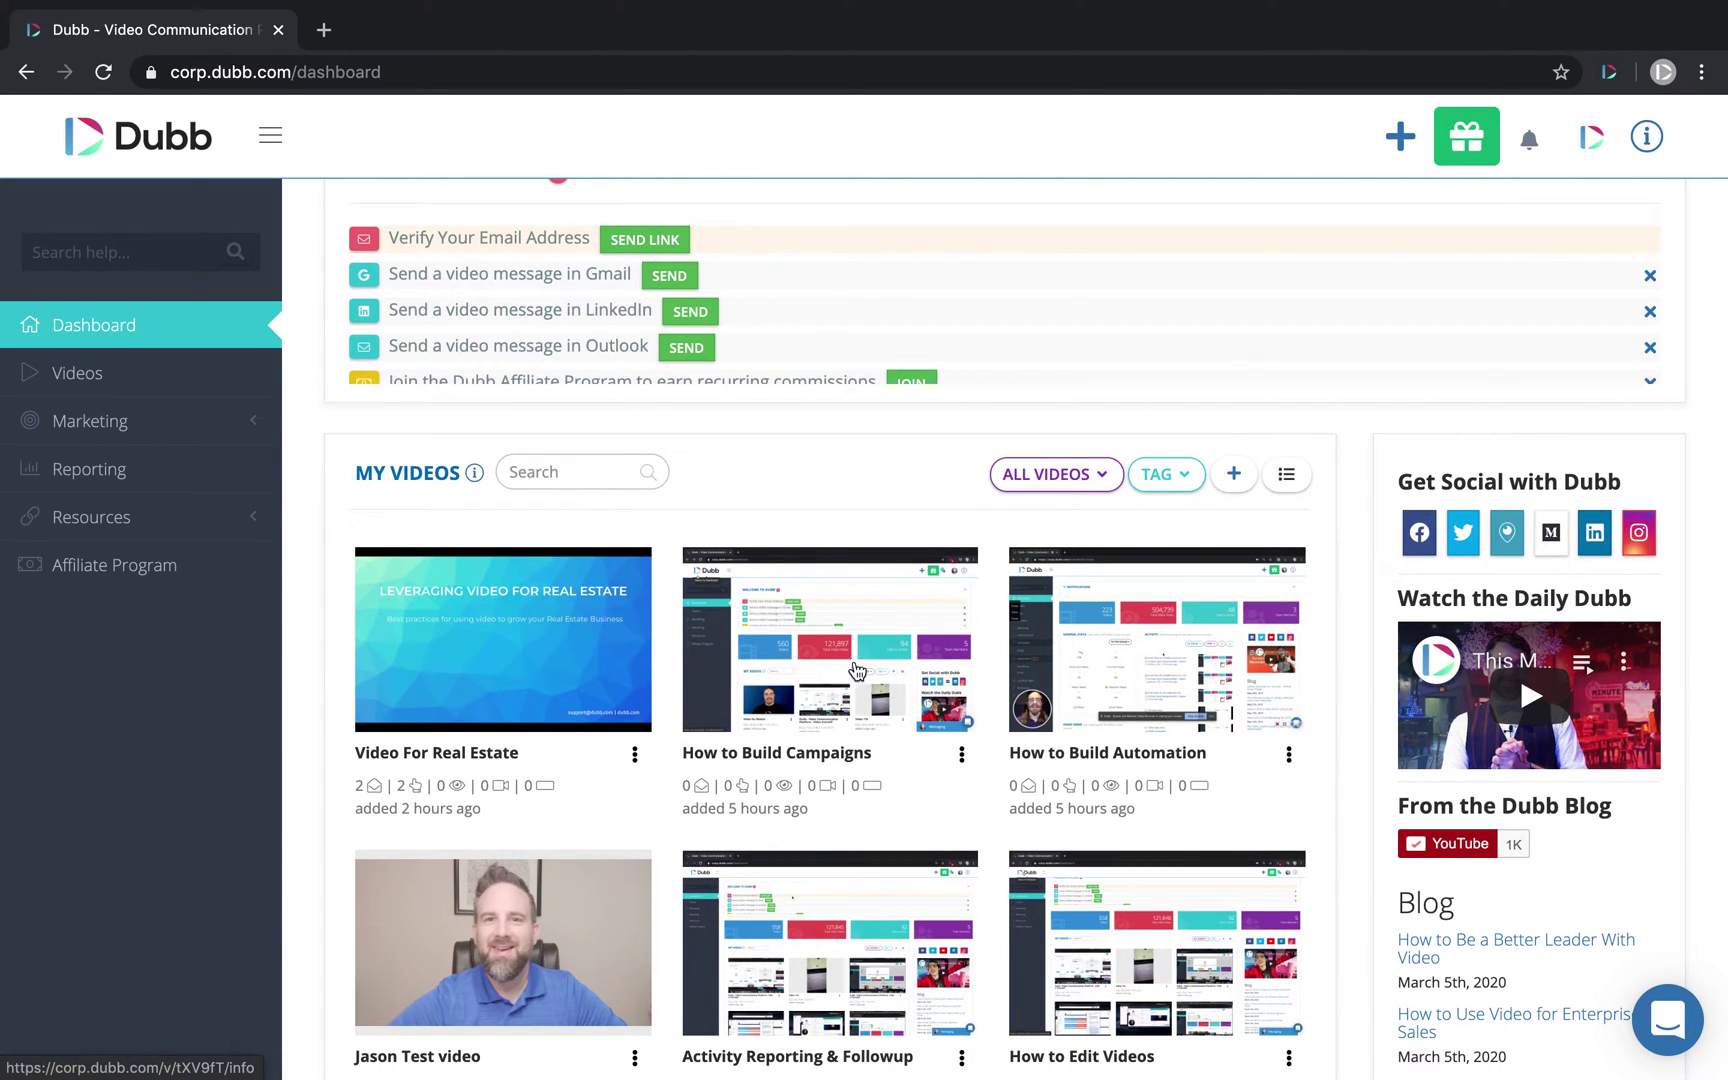
Step: Enable Share with team and collaboration on the How to Build Automation video, then save
{"action": "left_click", "coordinate": [1136, 655]}
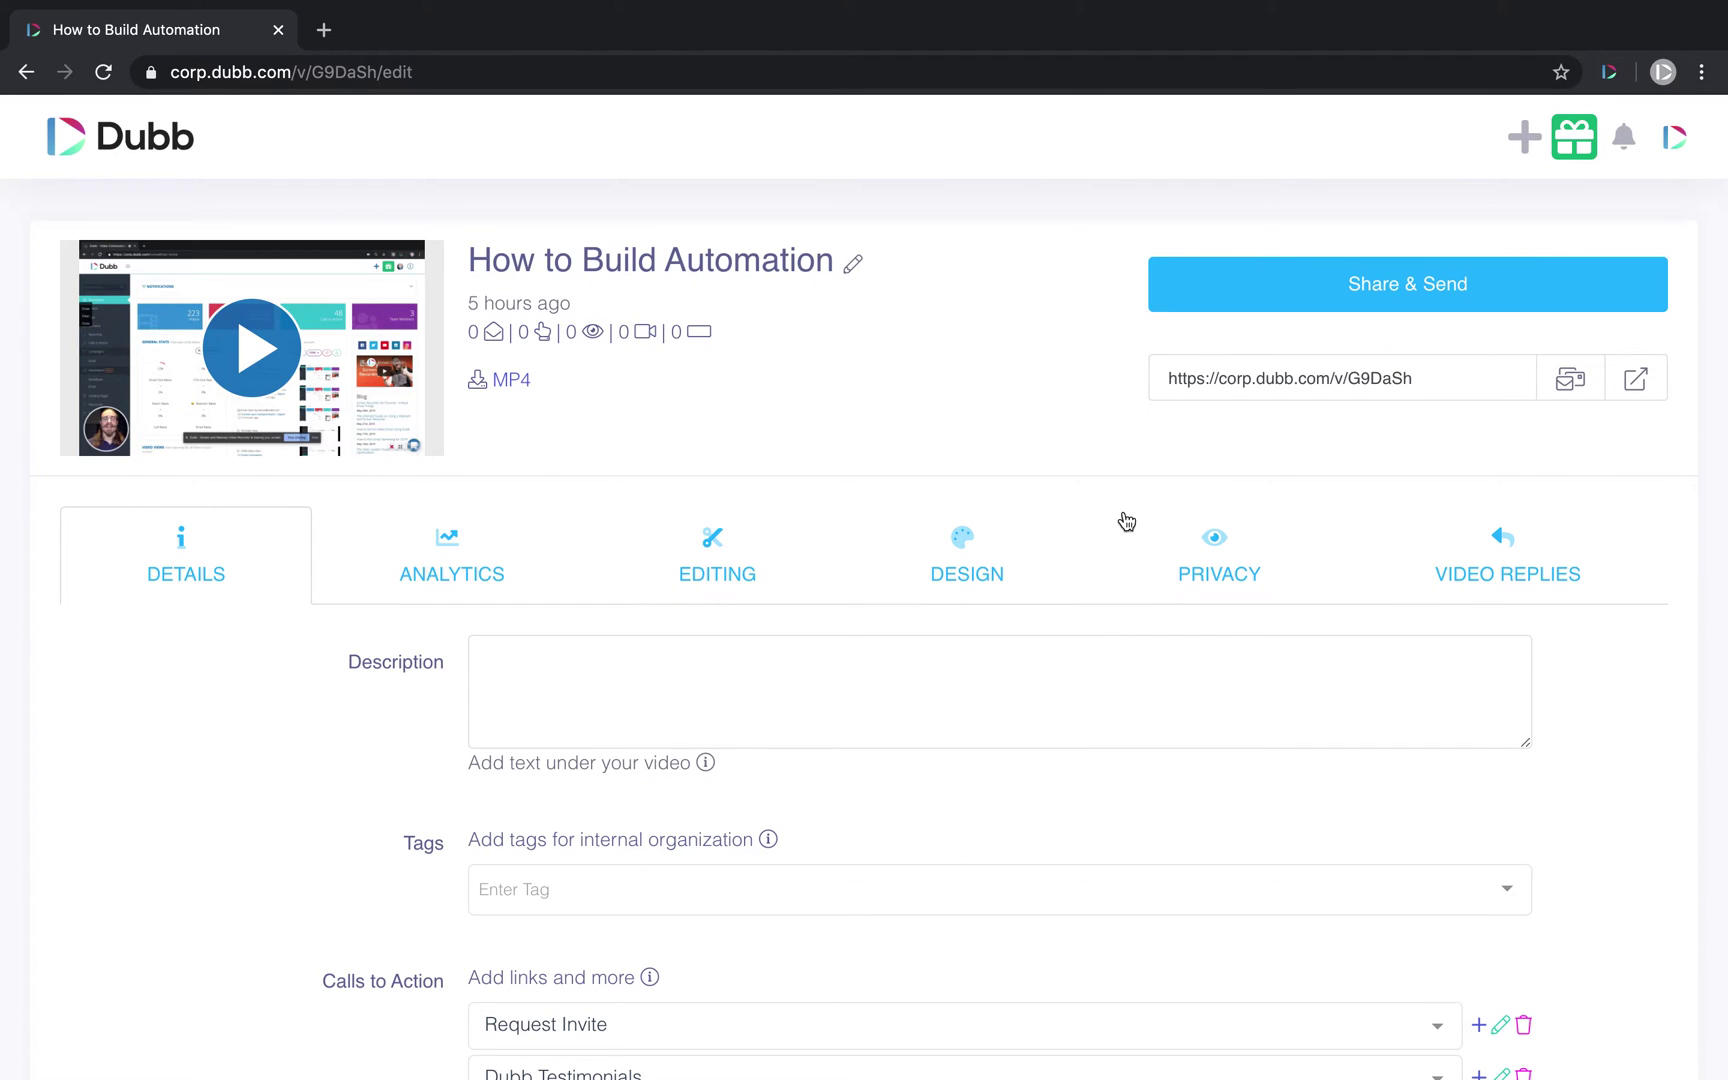
{"action": "scroll", "coordinate": [355, 662], "scroll_direction": "down", "scroll_amount": 1}
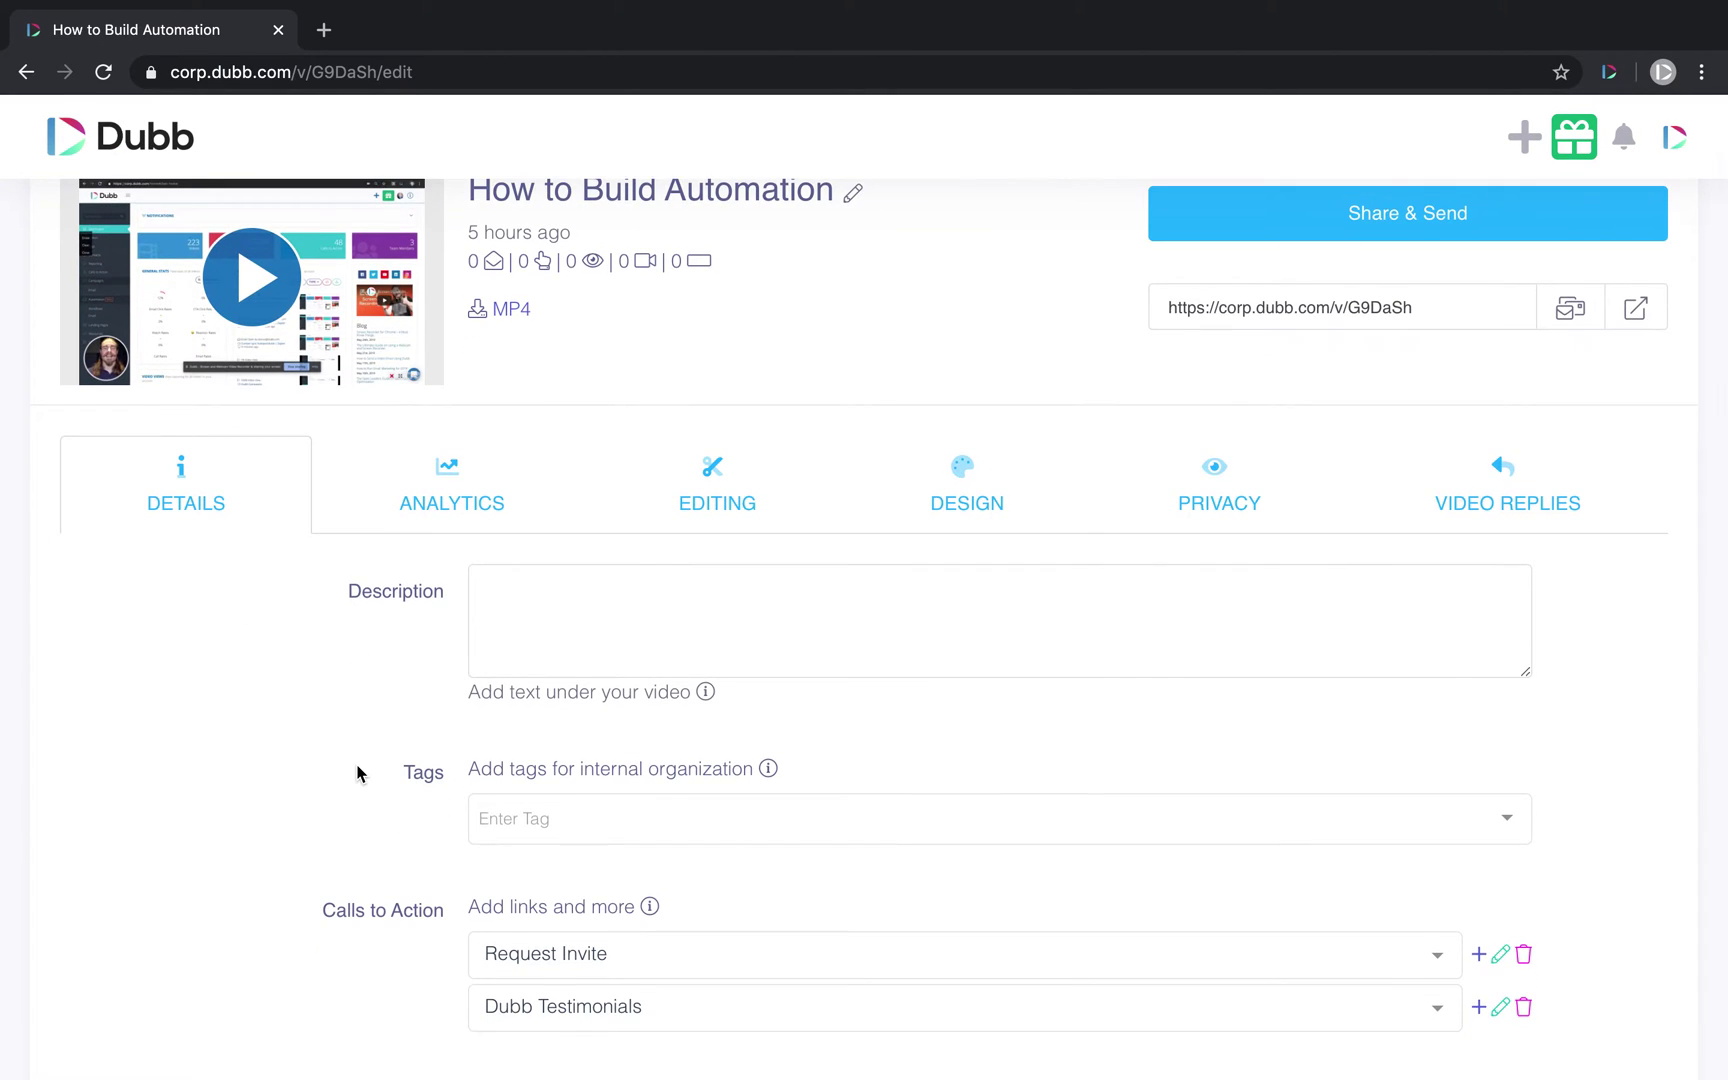
{"action": "scroll", "coordinate": [359, 772], "scroll_direction": "down", "scroll_amount": 10}
{"action": "left_click_drag", "start_coordinate": [848, 476], "coordinate": [502, 490]}
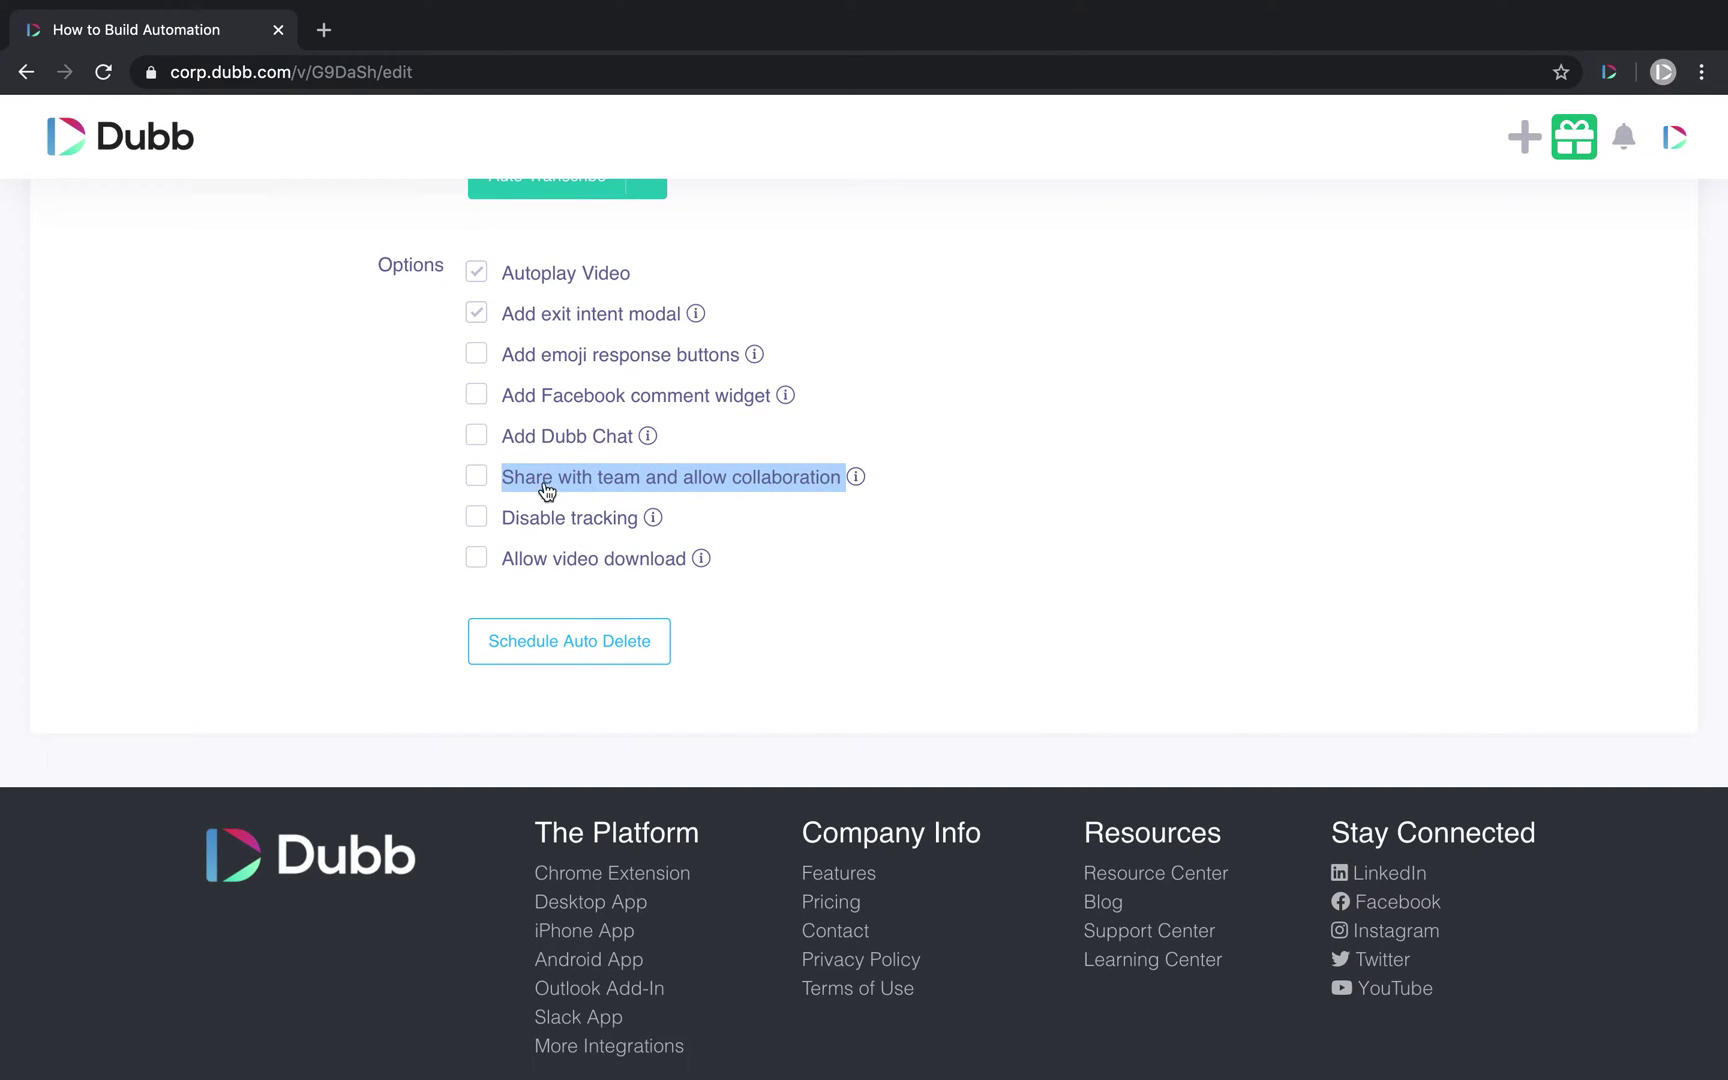
{"action": "mouse_move", "coordinate": [857, 480]}
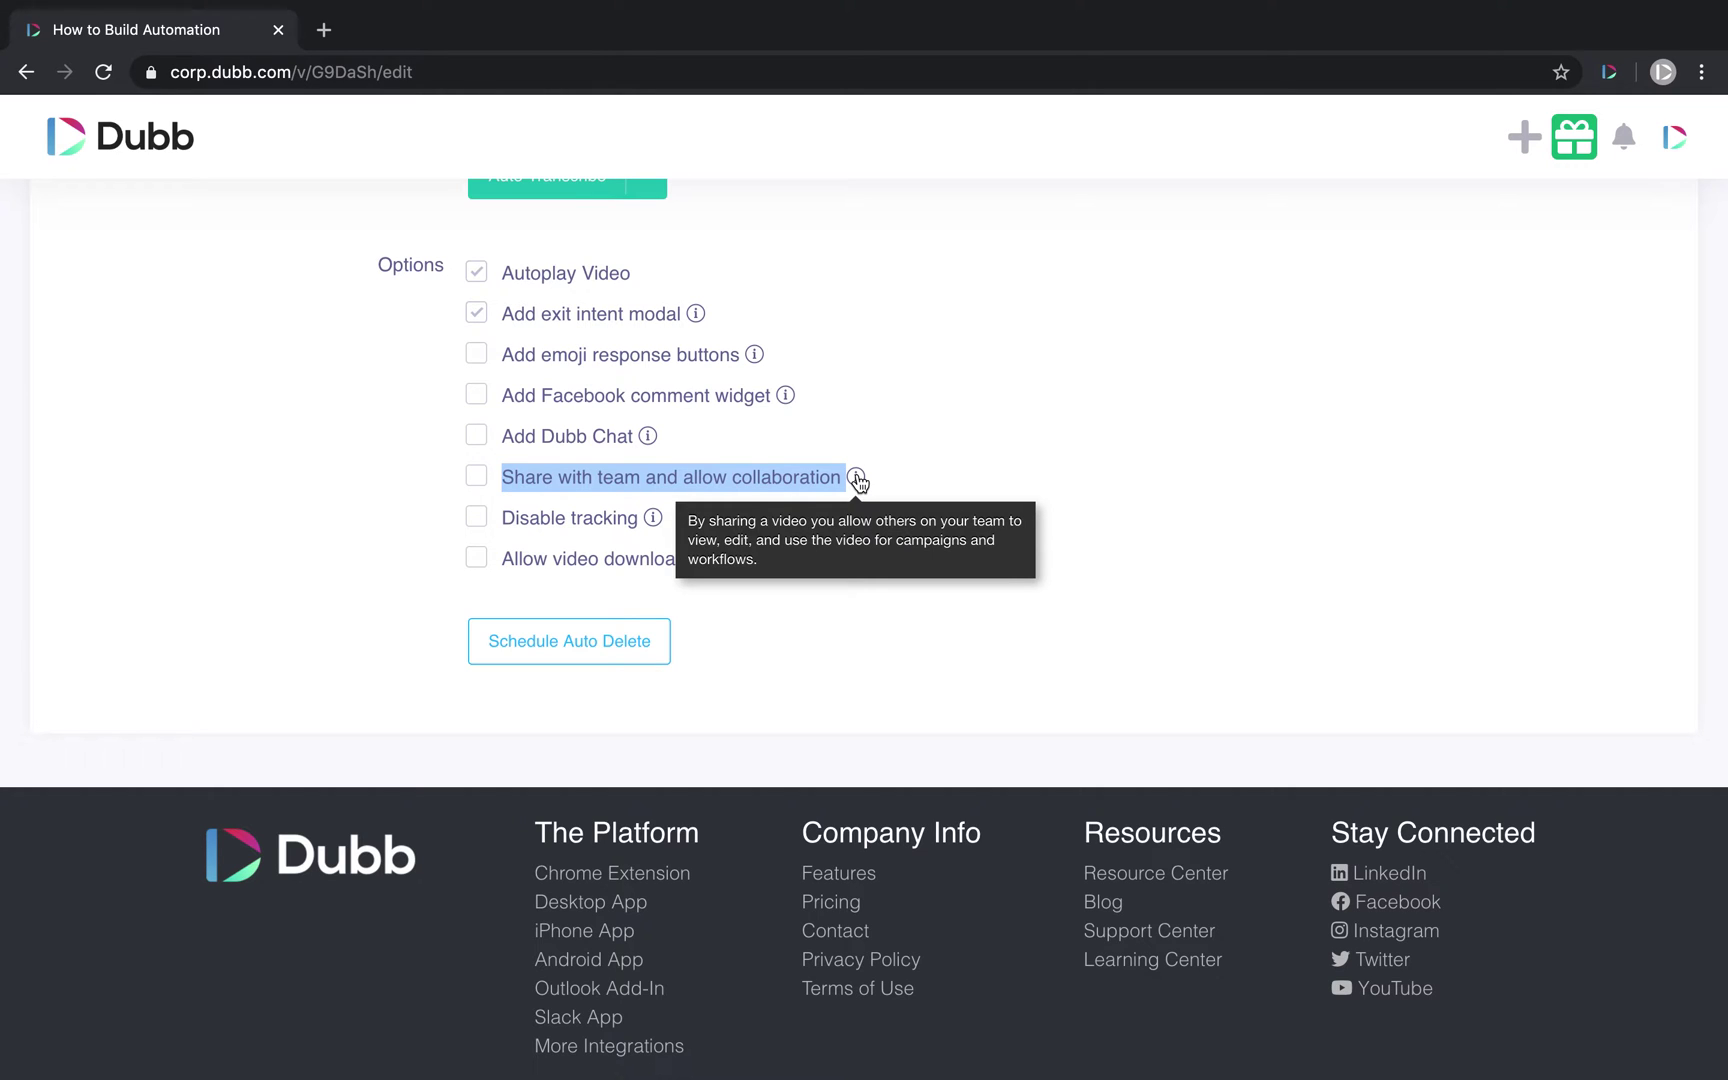
{"action": "left_click", "coordinate": [477, 478]}
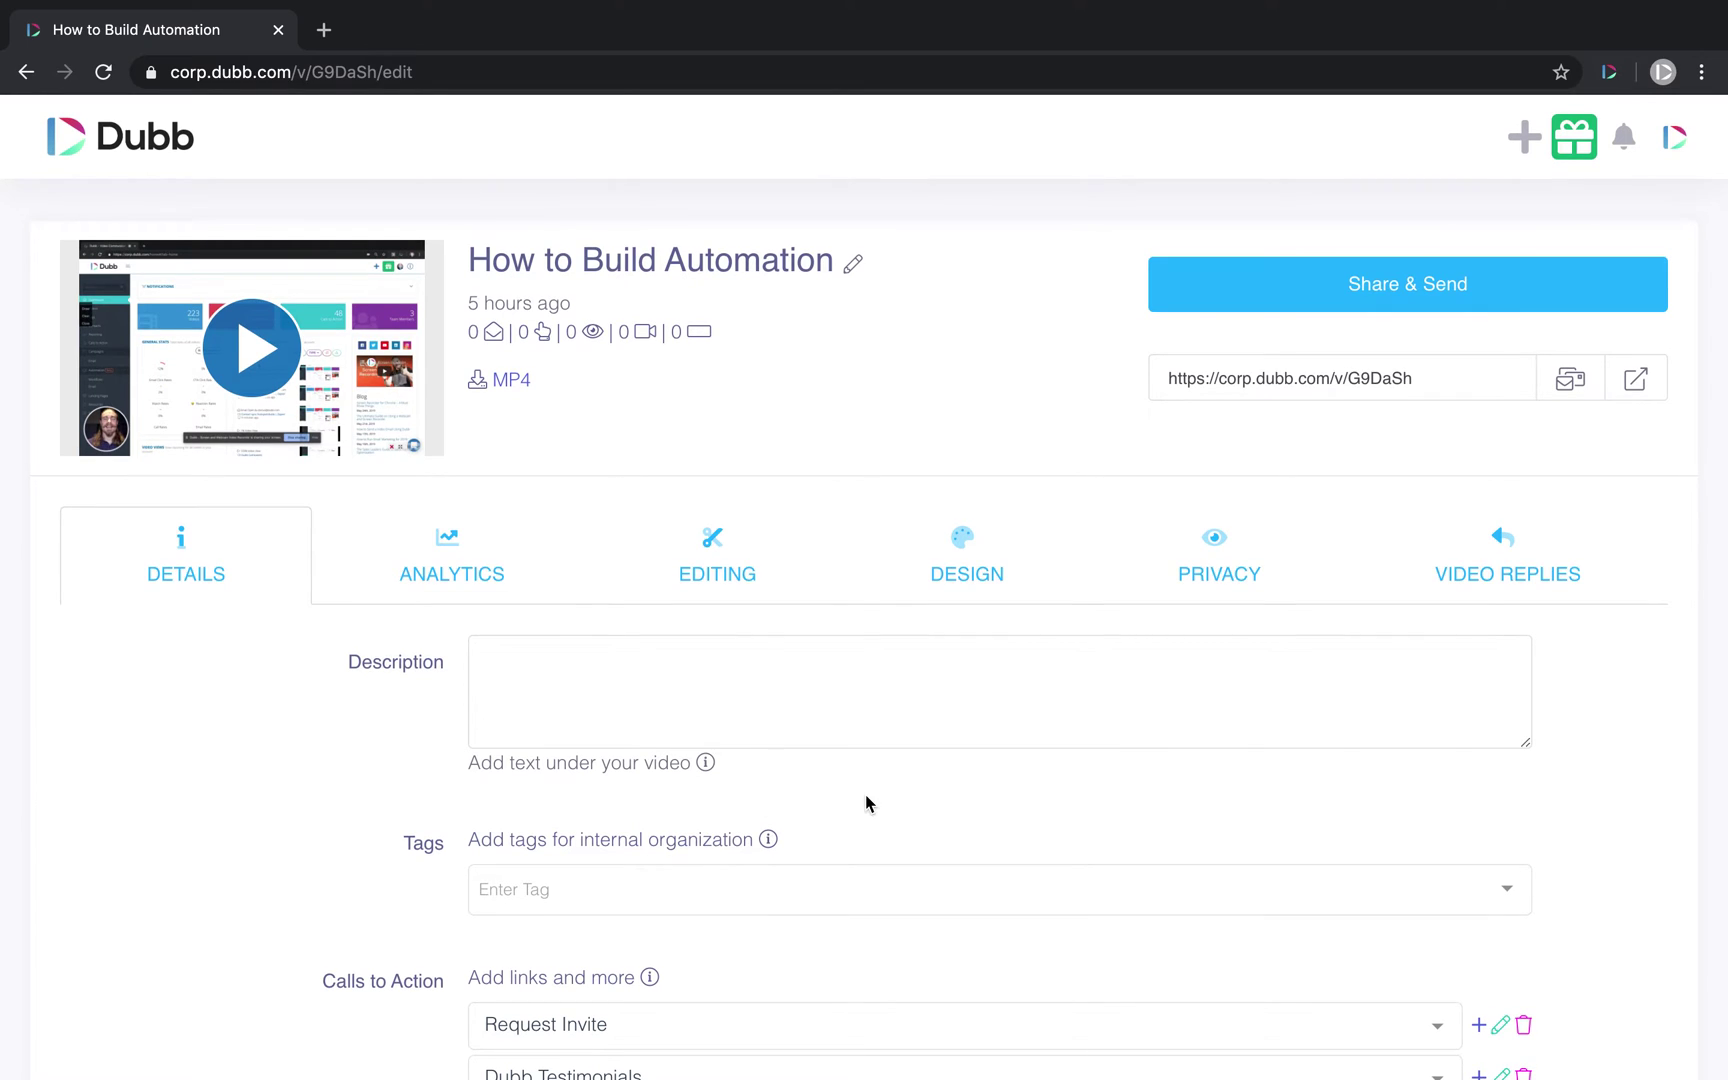
{"action": "left_click", "coordinate": [64, 149]}
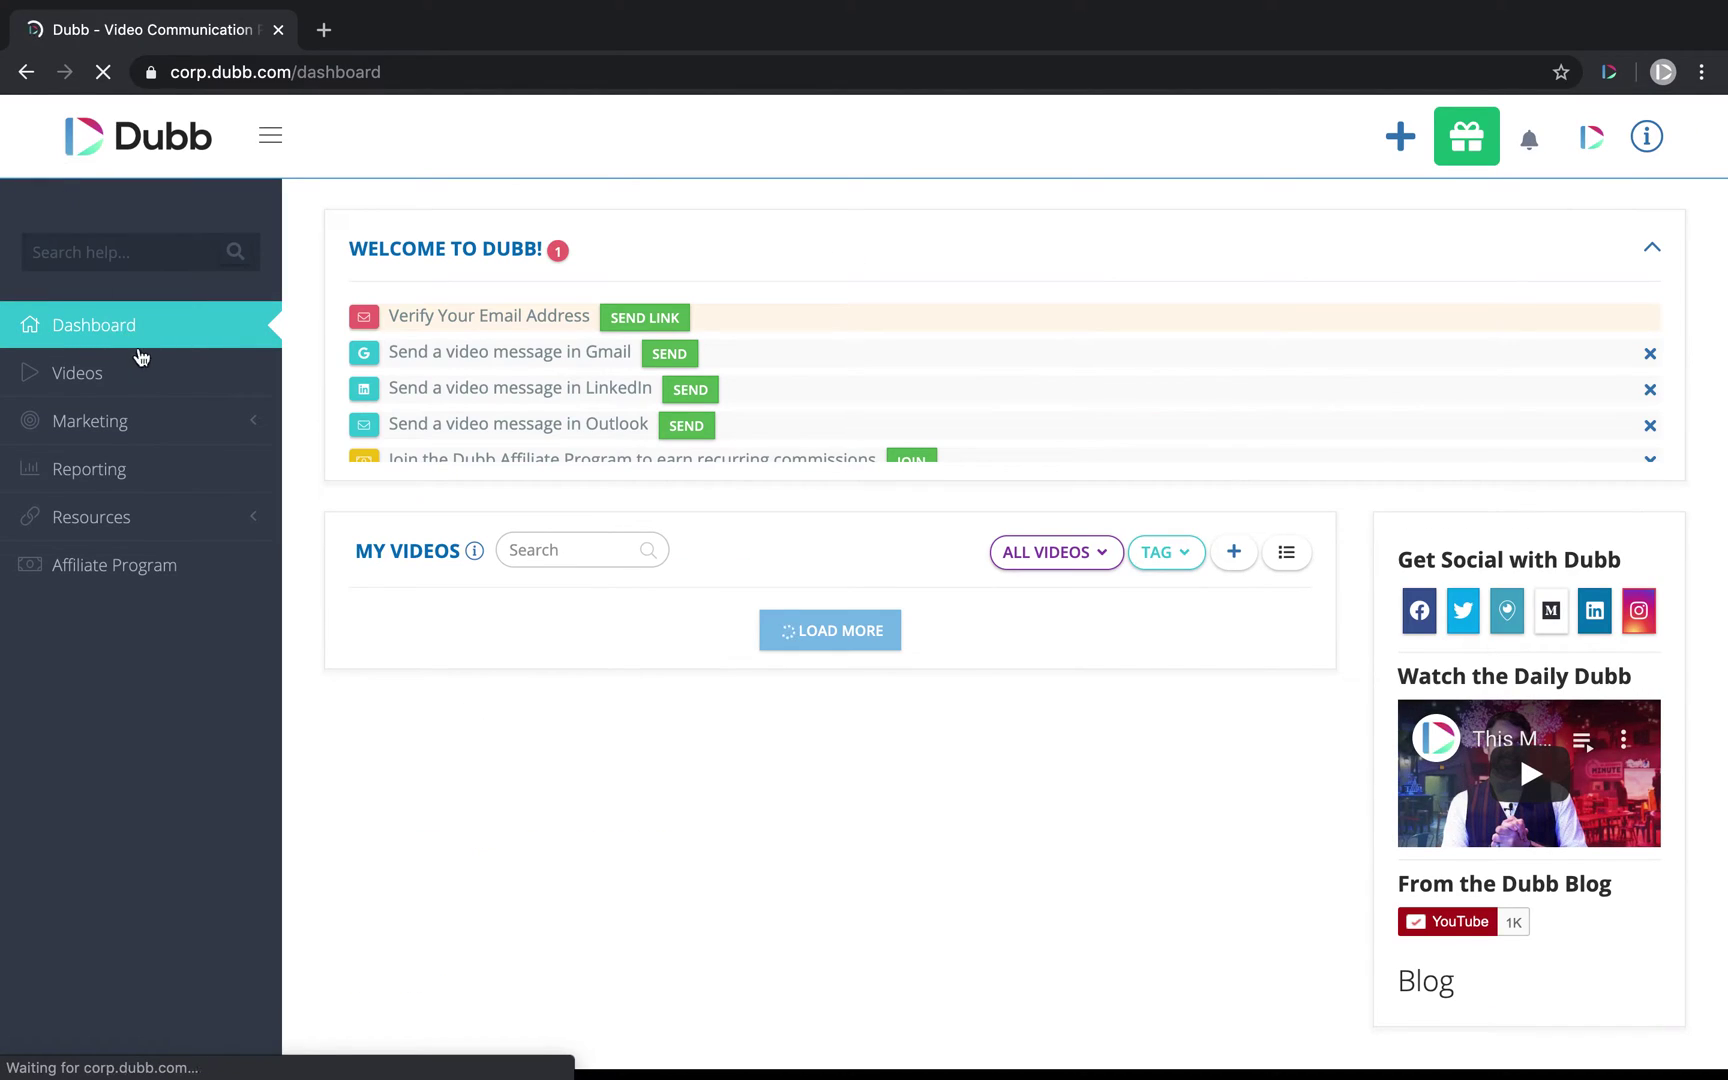
Step: Open Marketing > Campaigns > Email to show the Manual Campaigns list
{"action": "left_click", "coordinate": [138, 428]}
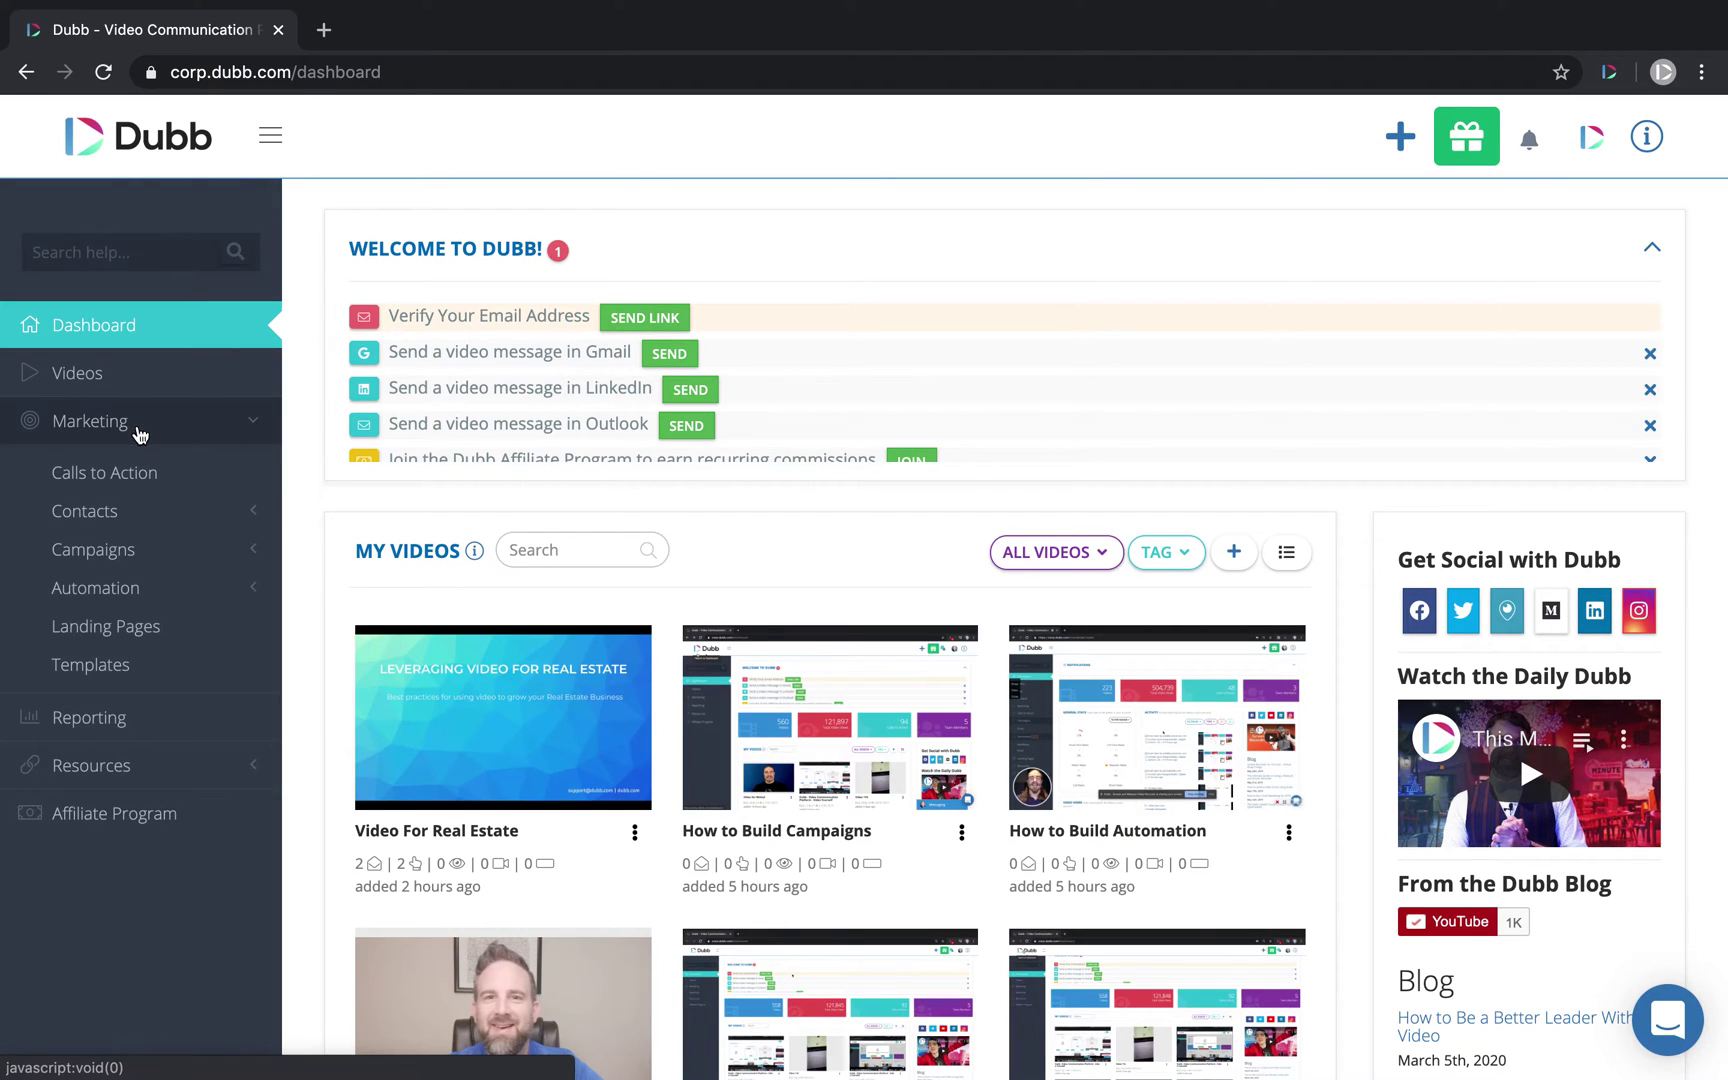
{"action": "left_click", "coordinate": [104, 550]}
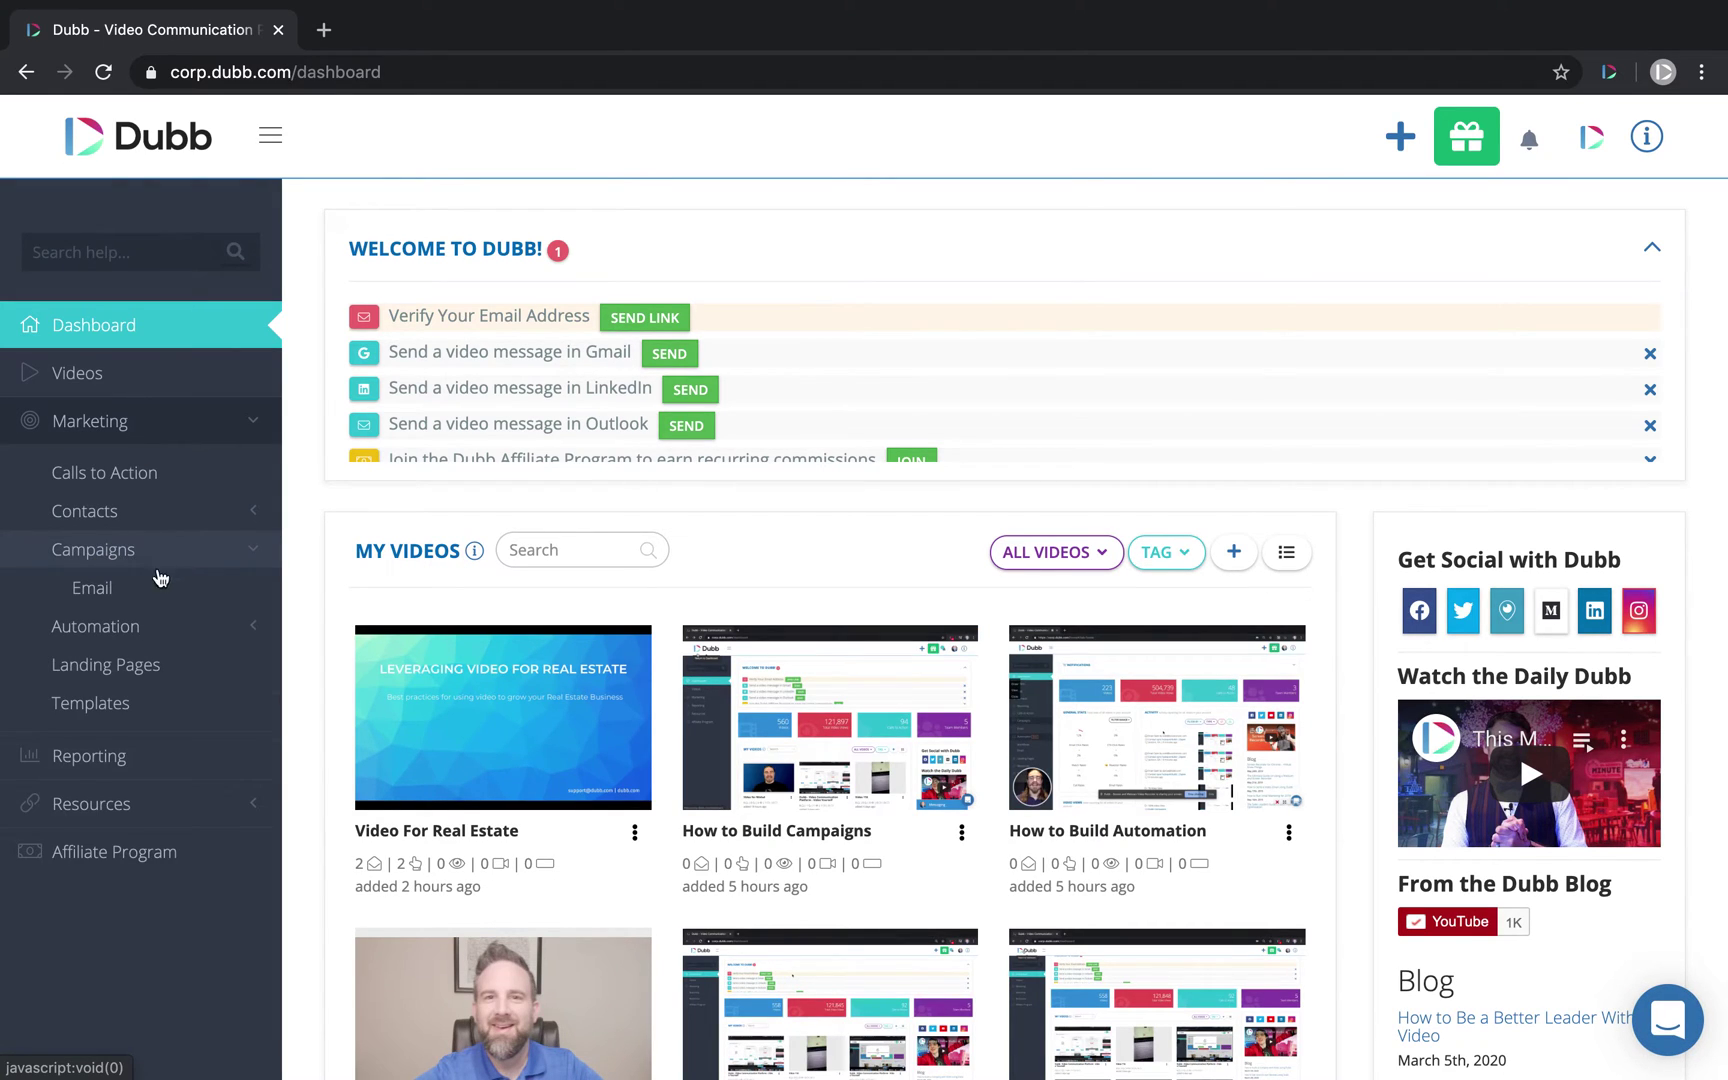
{"action": "left_click", "coordinate": [136, 590]}
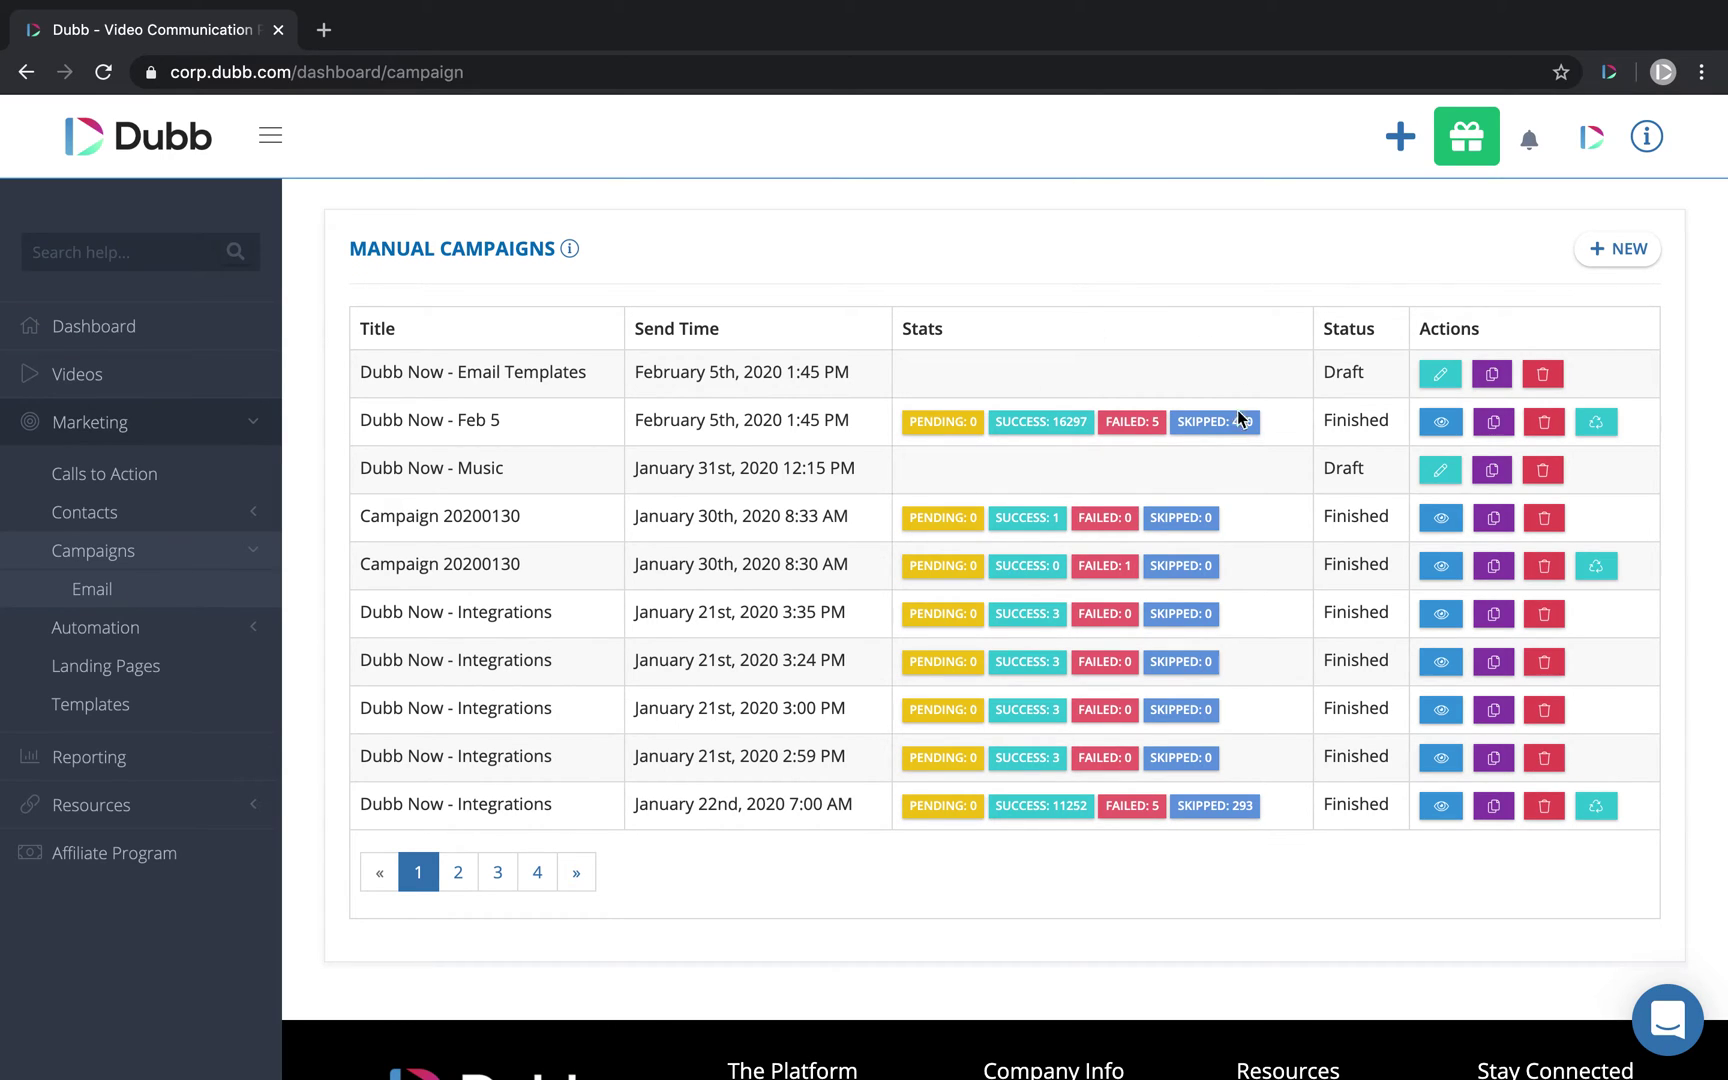
Step: Start a new campaign titled 'Test' and choose its Broadcast Provider sending account
{"action": "left_click", "coordinate": [1615, 249]}
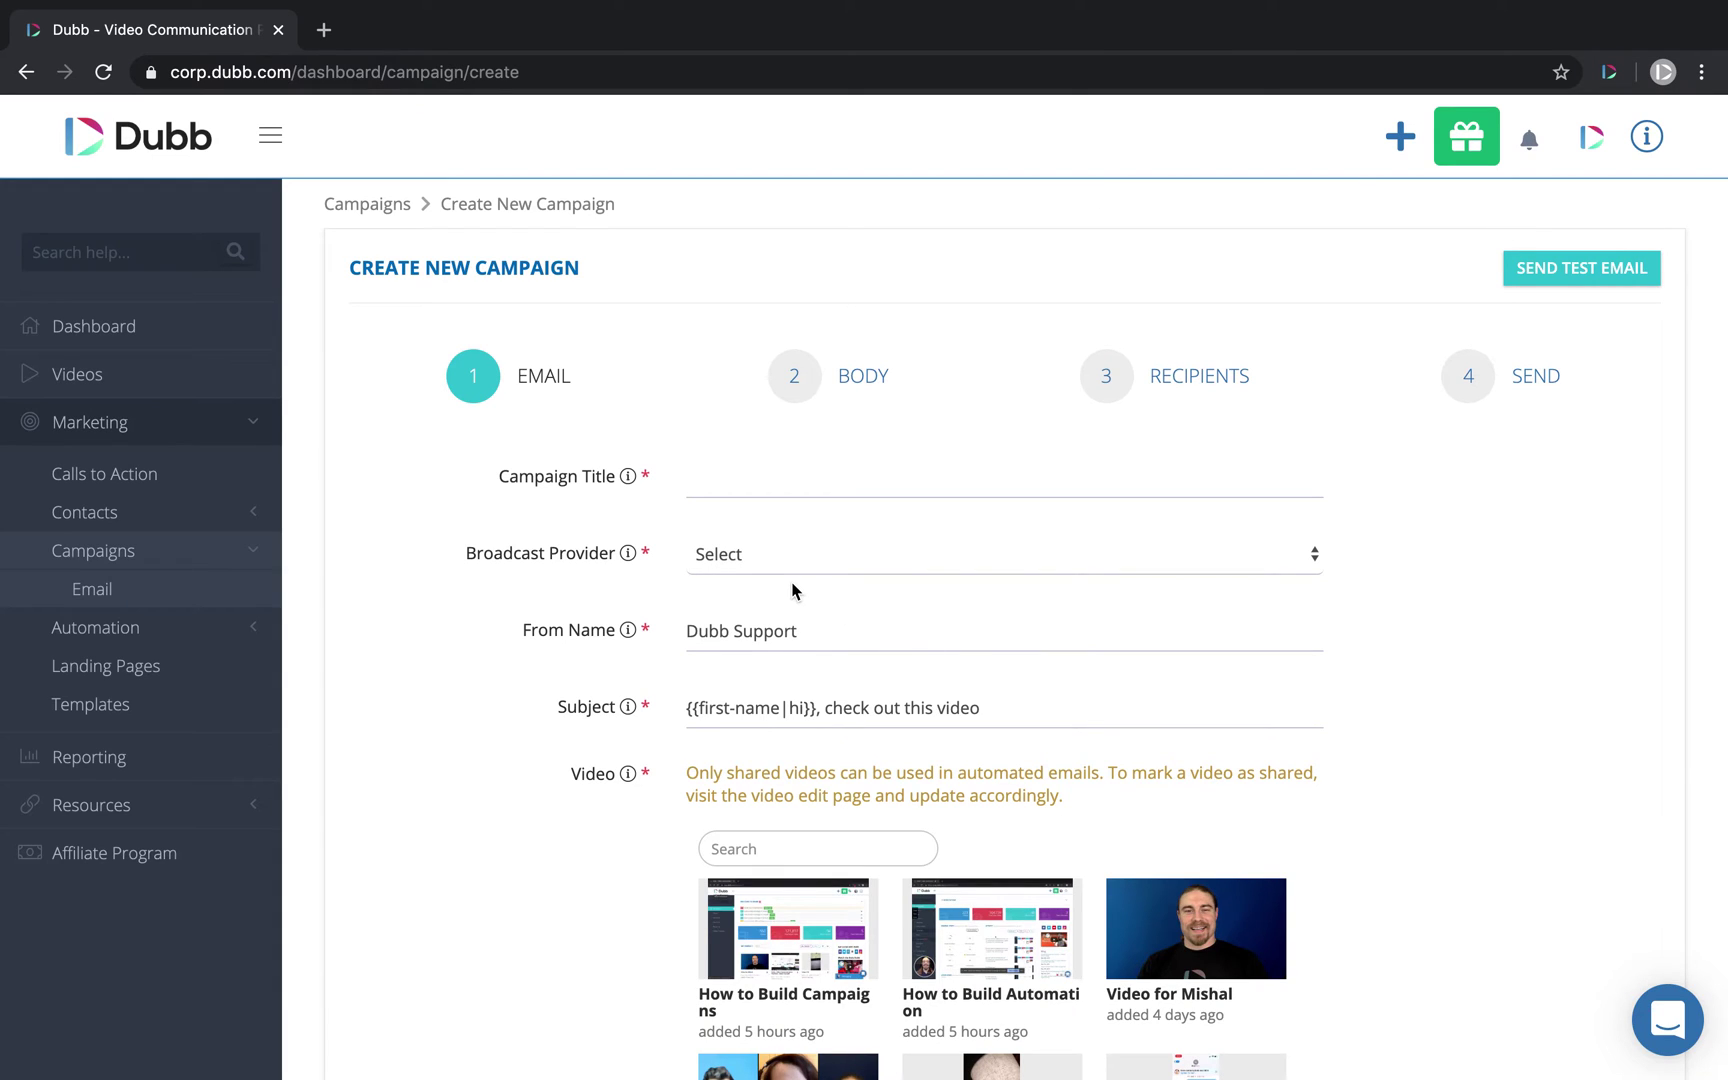
{"action": "left_click", "coordinate": [710, 481]}
{"action": "type", "text": "Test"}
{"action": "left_click", "coordinate": [832, 554]}
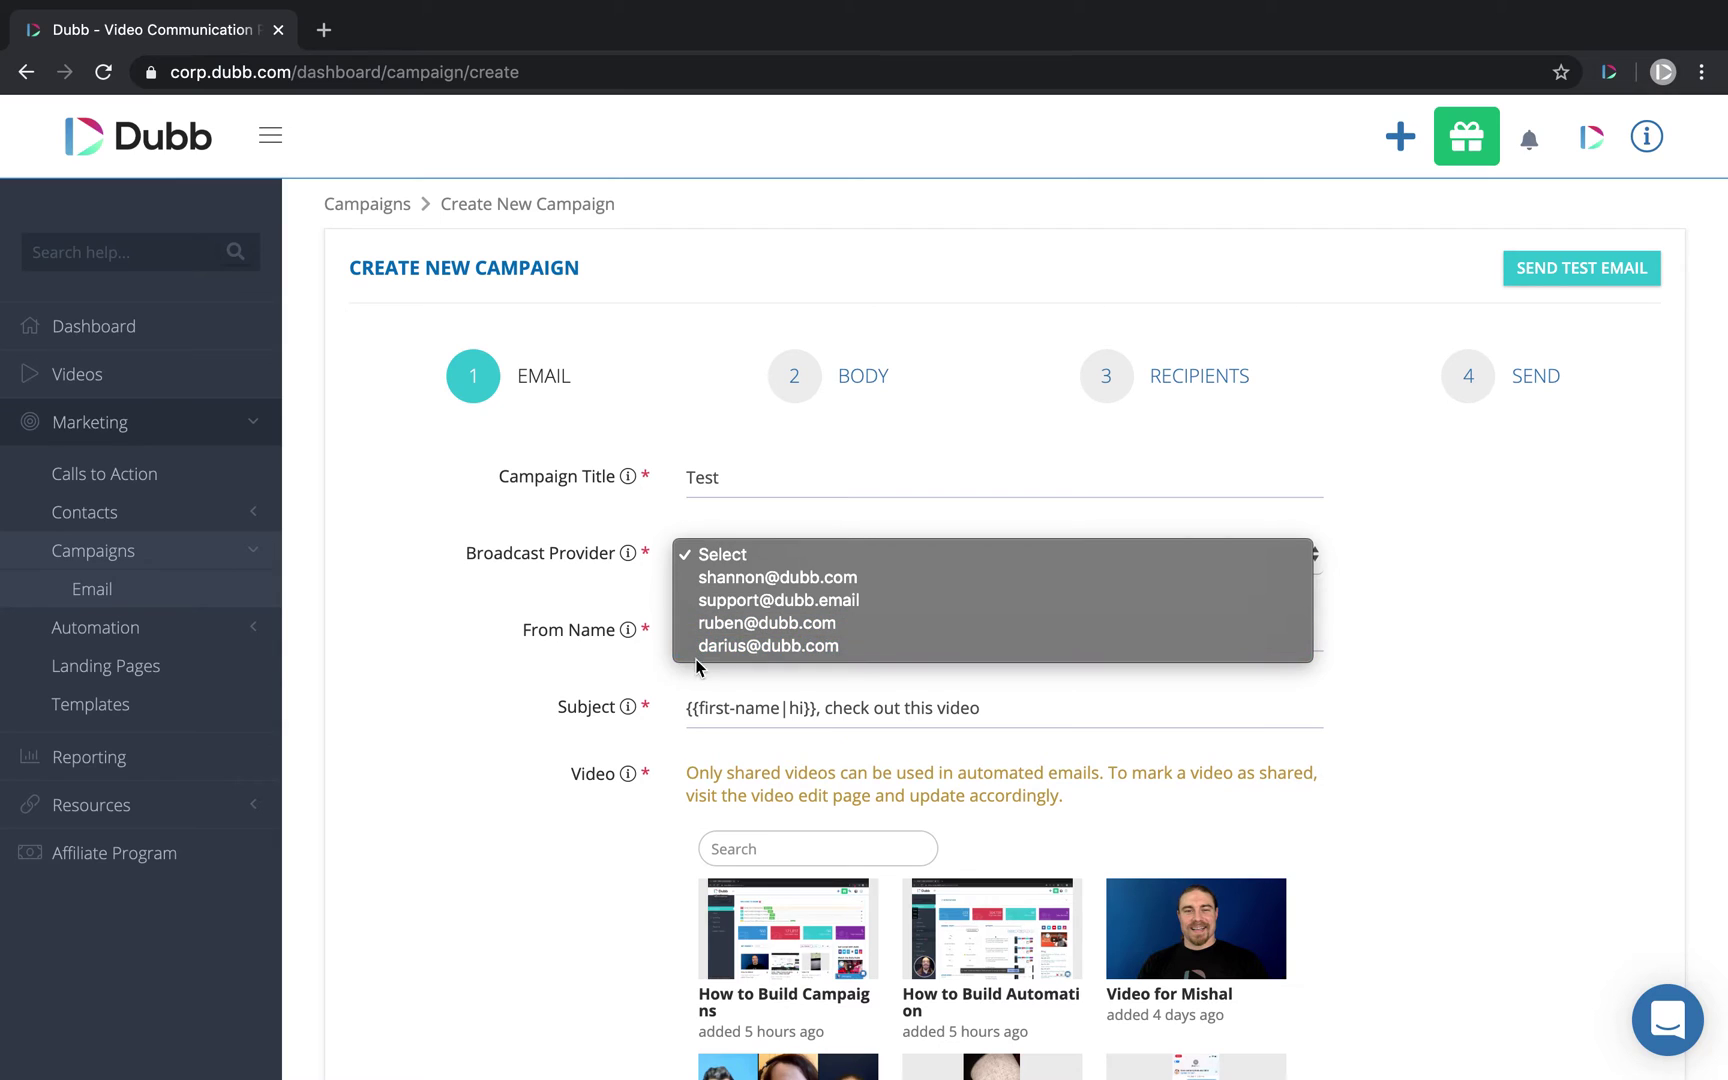
{"action": "left_click", "coordinate": [805, 648]}
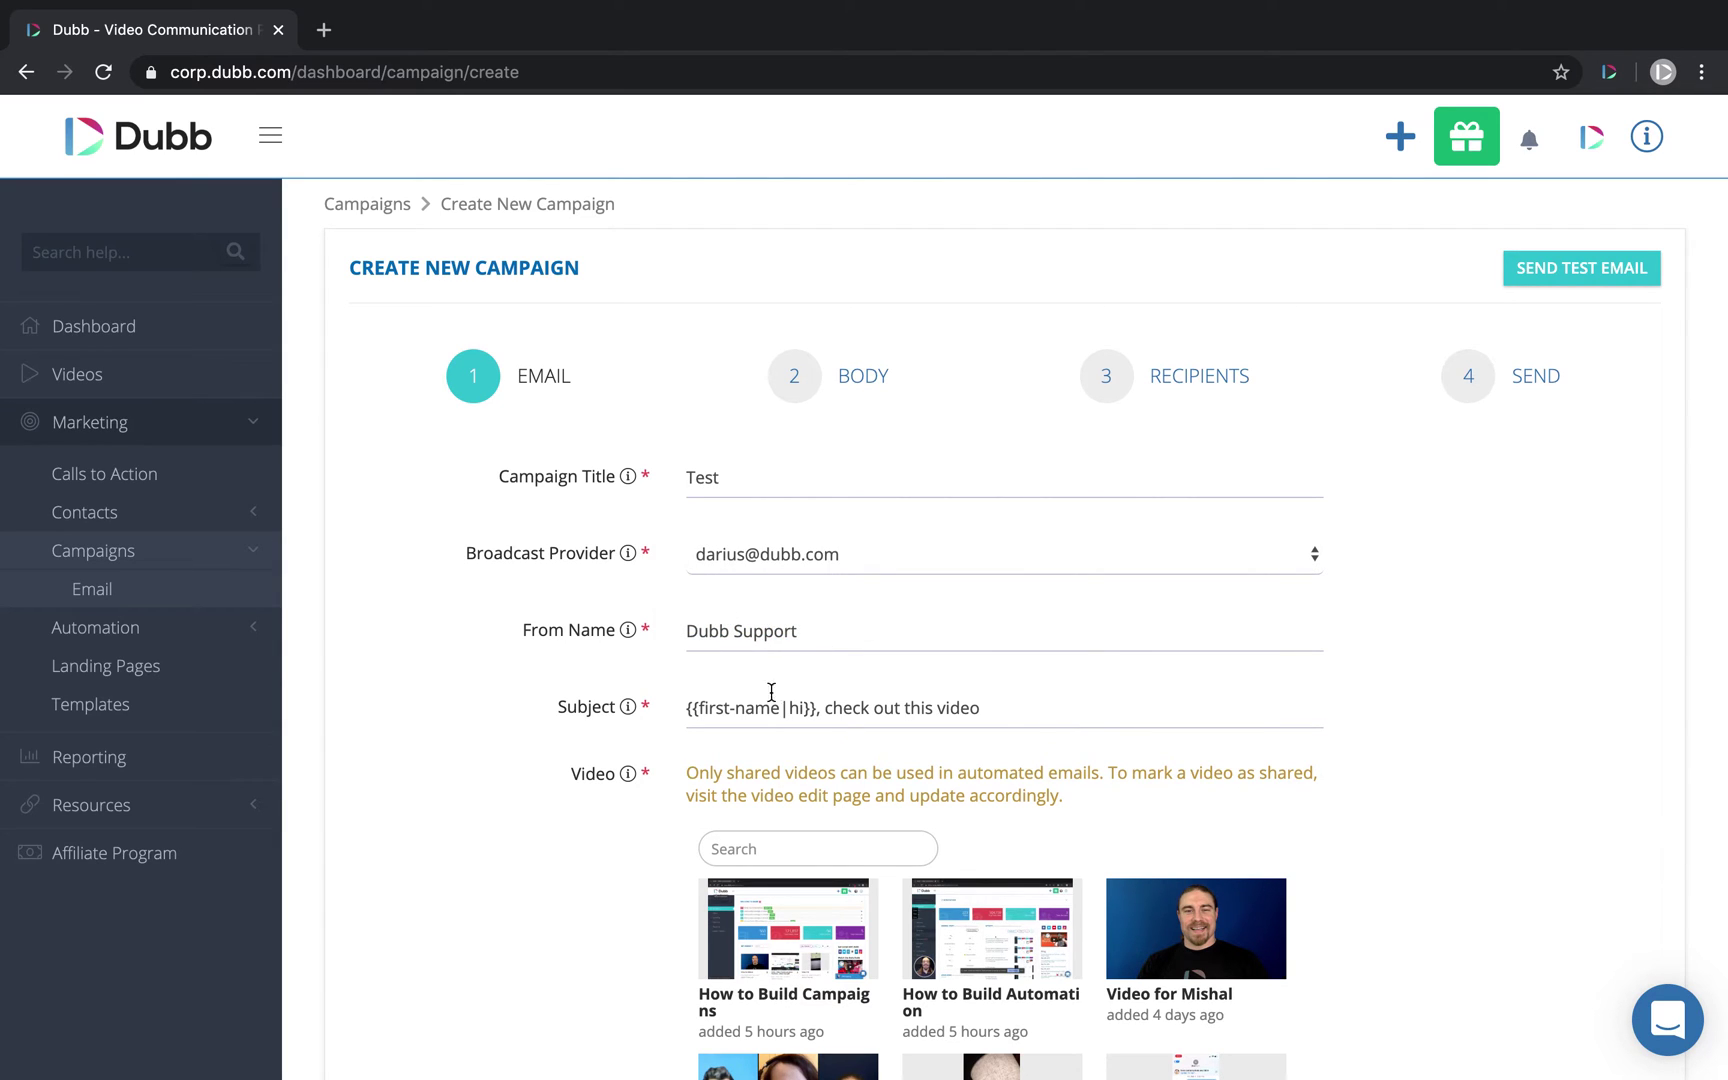
Step: Attach the How to Build Automation video and continue to the Body step
{"action": "scroll", "coordinate": [828, 639], "scroll_direction": "down", "scroll_amount": 3}
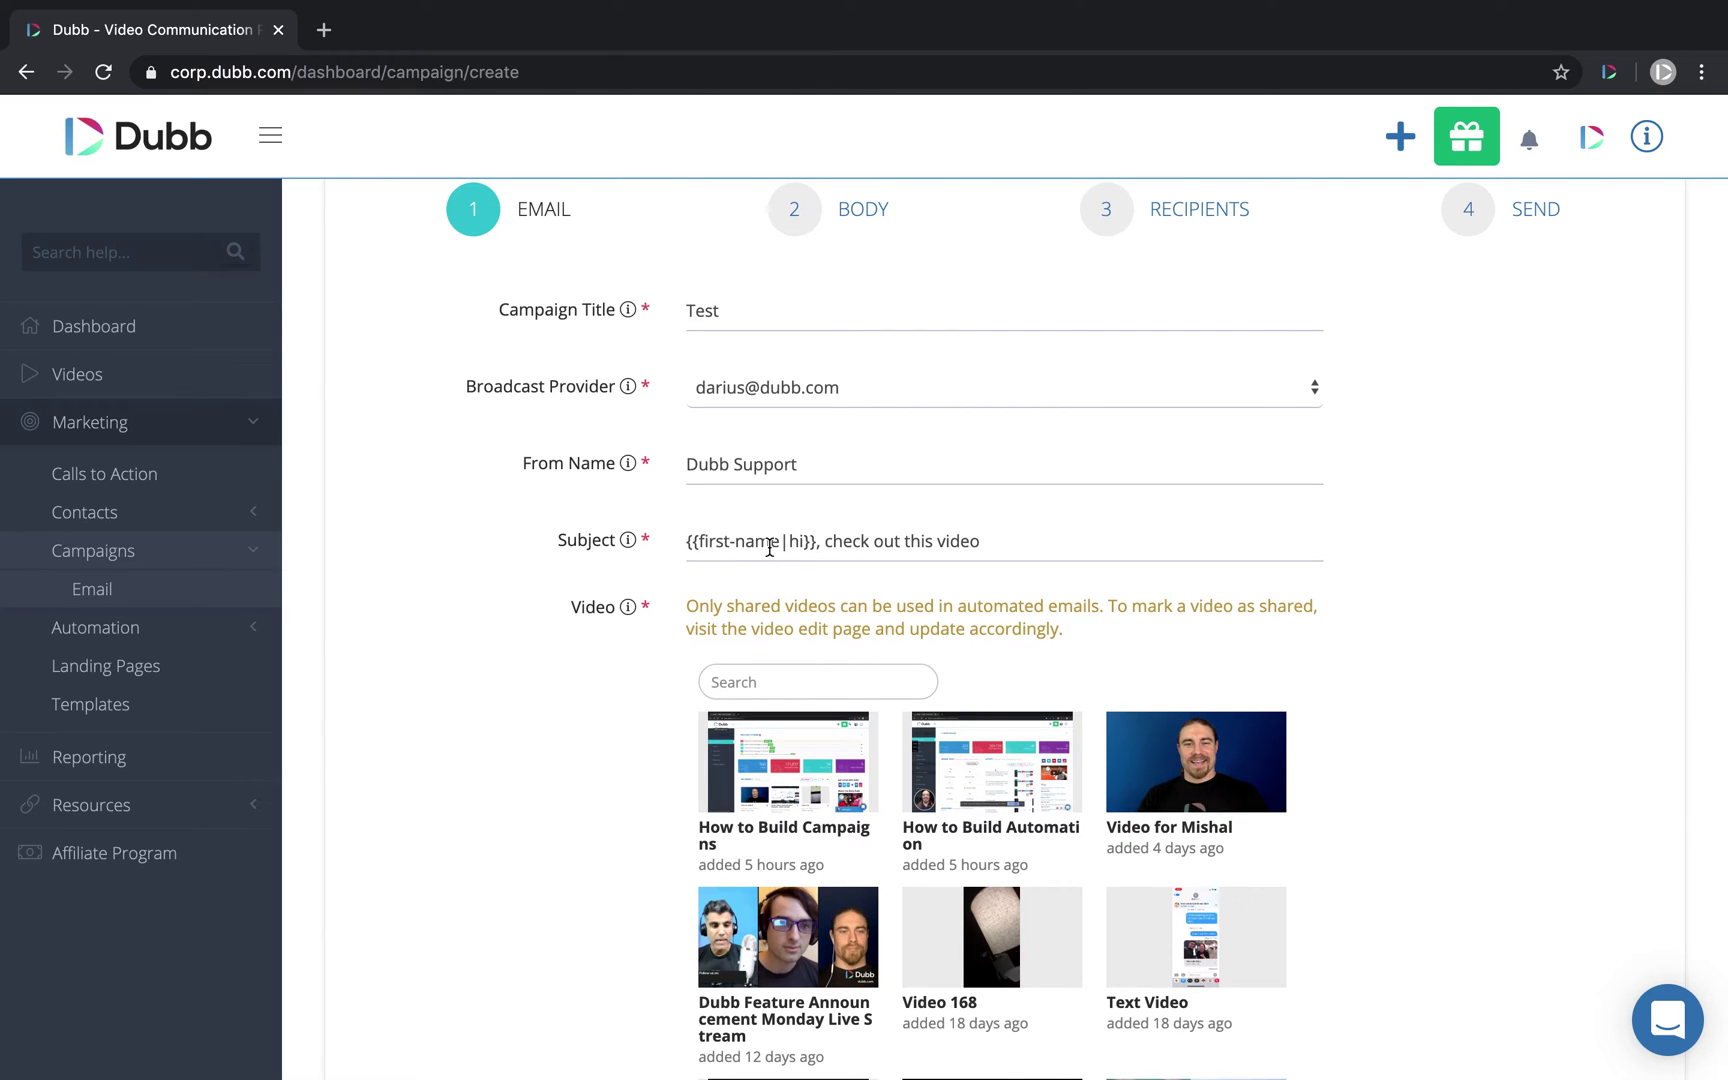
{"action": "left_click_drag", "start_coordinate": [983, 544], "coordinate": [679, 545]}
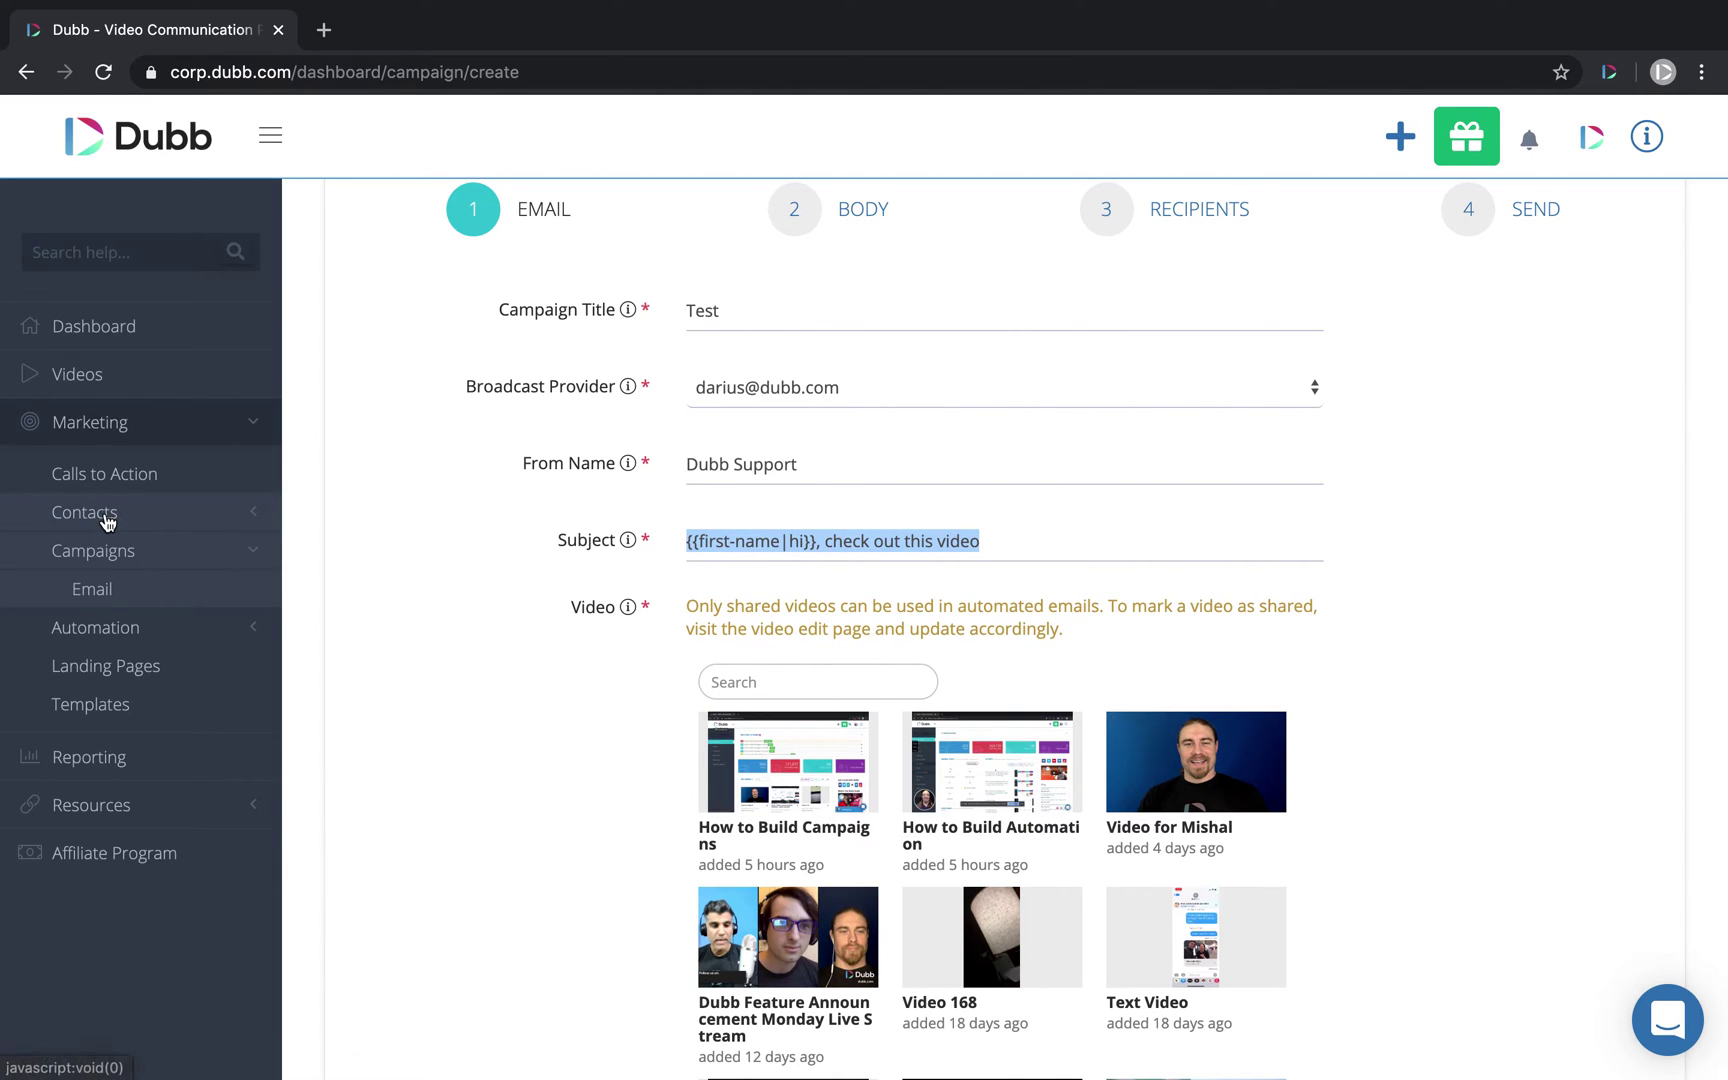
{"action": "scroll", "coordinate": [1198, 528], "scroll_direction": "down", "scroll_amount": 2}
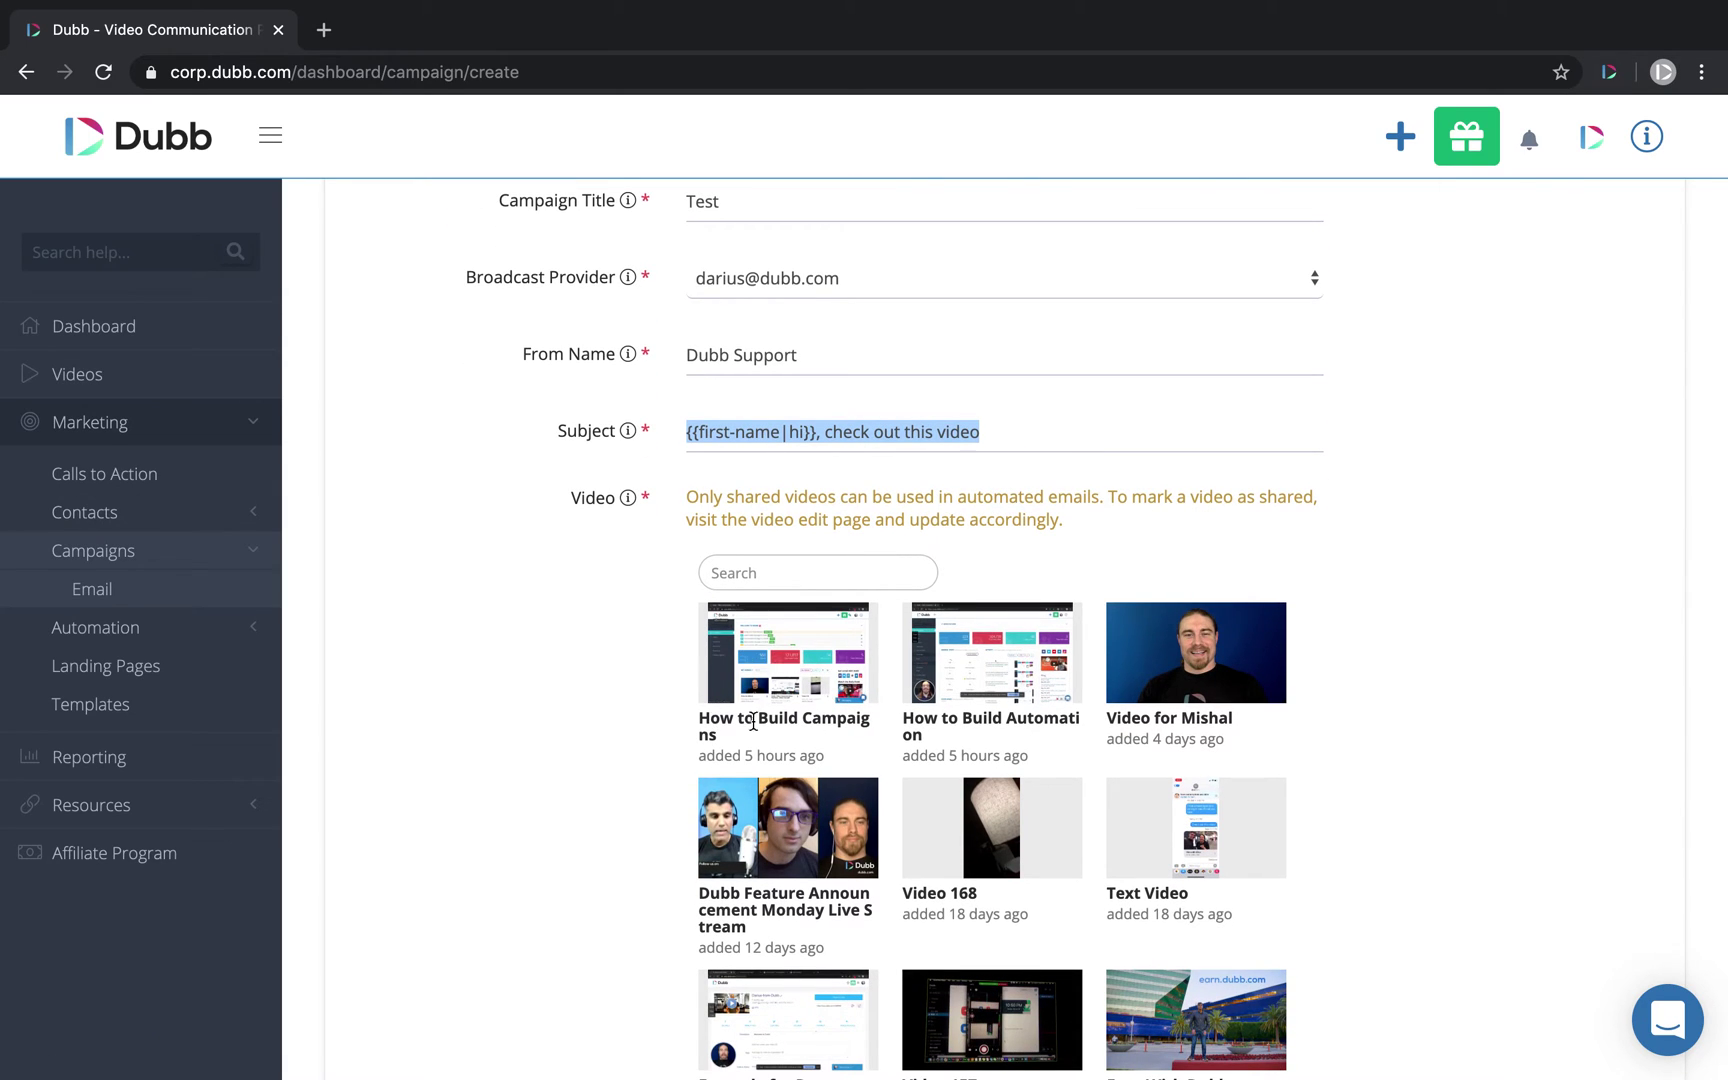
{"action": "scroll", "coordinate": [745, 715], "scroll_direction": "down", "scroll_amount": 2}
{"action": "scroll", "coordinate": [770, 708], "scroll_direction": "up", "scroll_amount": 2}
{"action": "left_click", "coordinate": [1008, 676]}
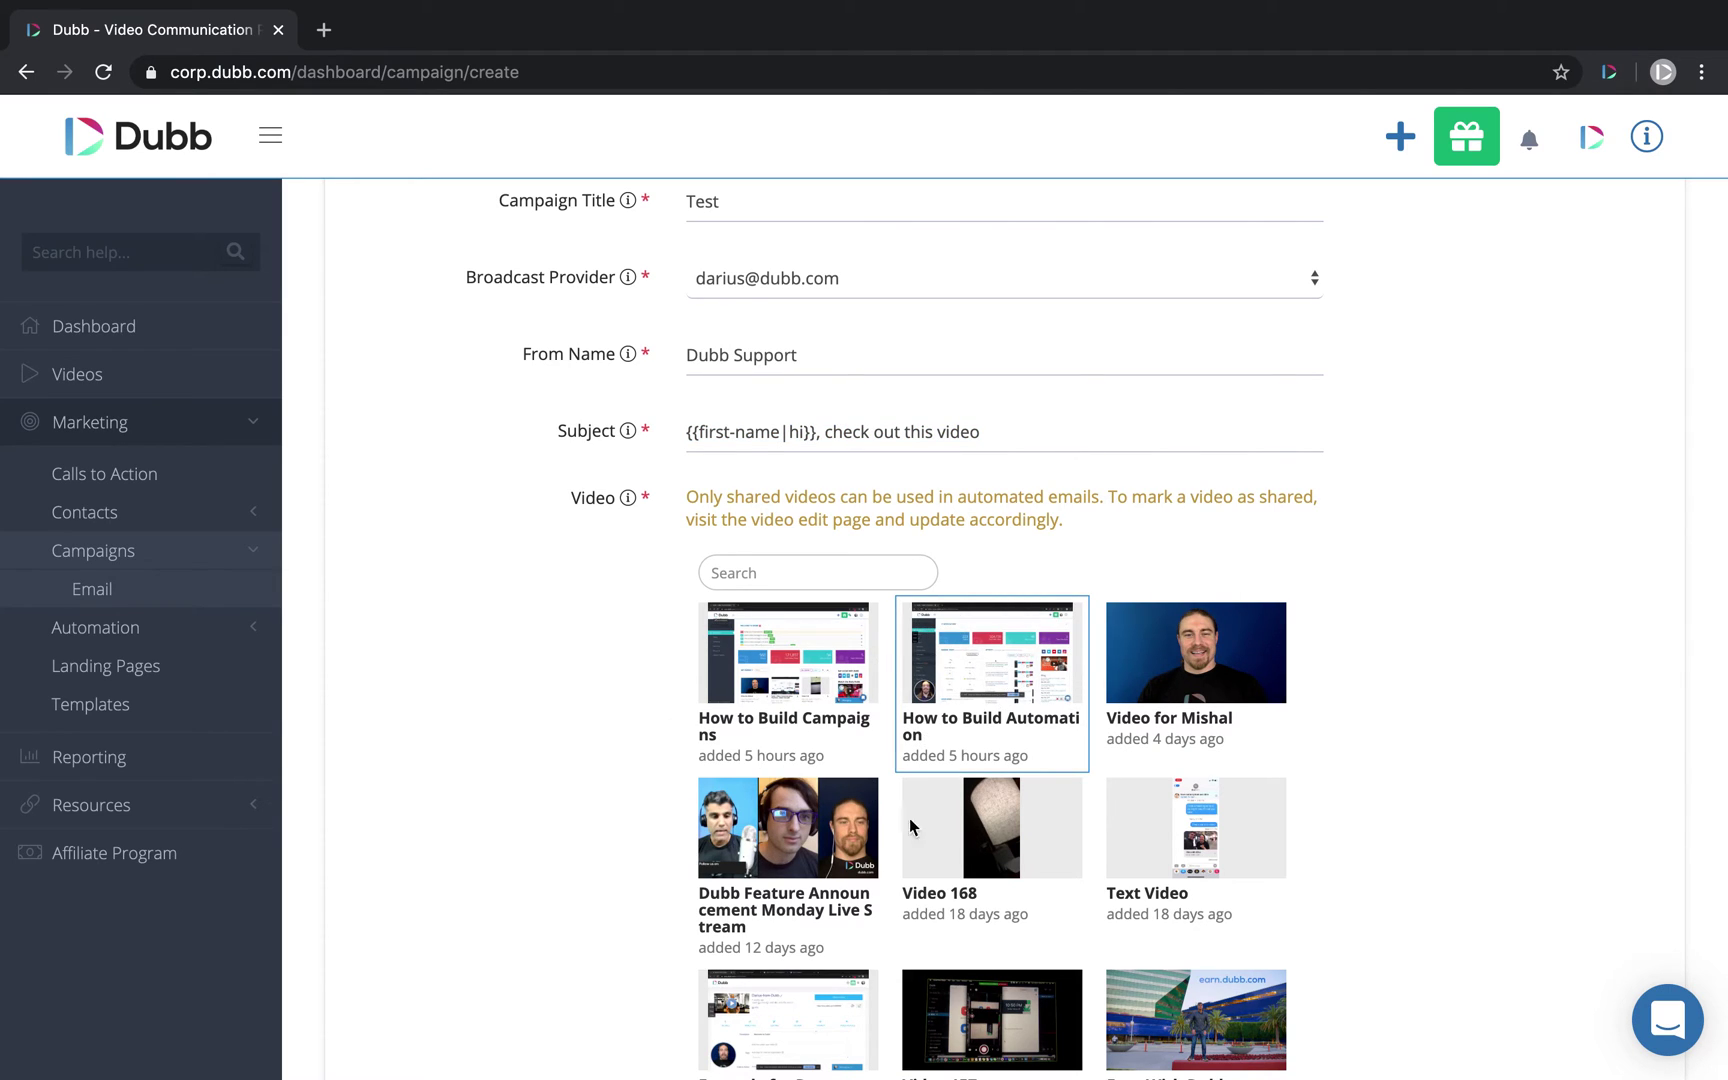
{"action": "scroll", "coordinate": [579, 733], "scroll_direction": "down", "scroll_amount": 8}
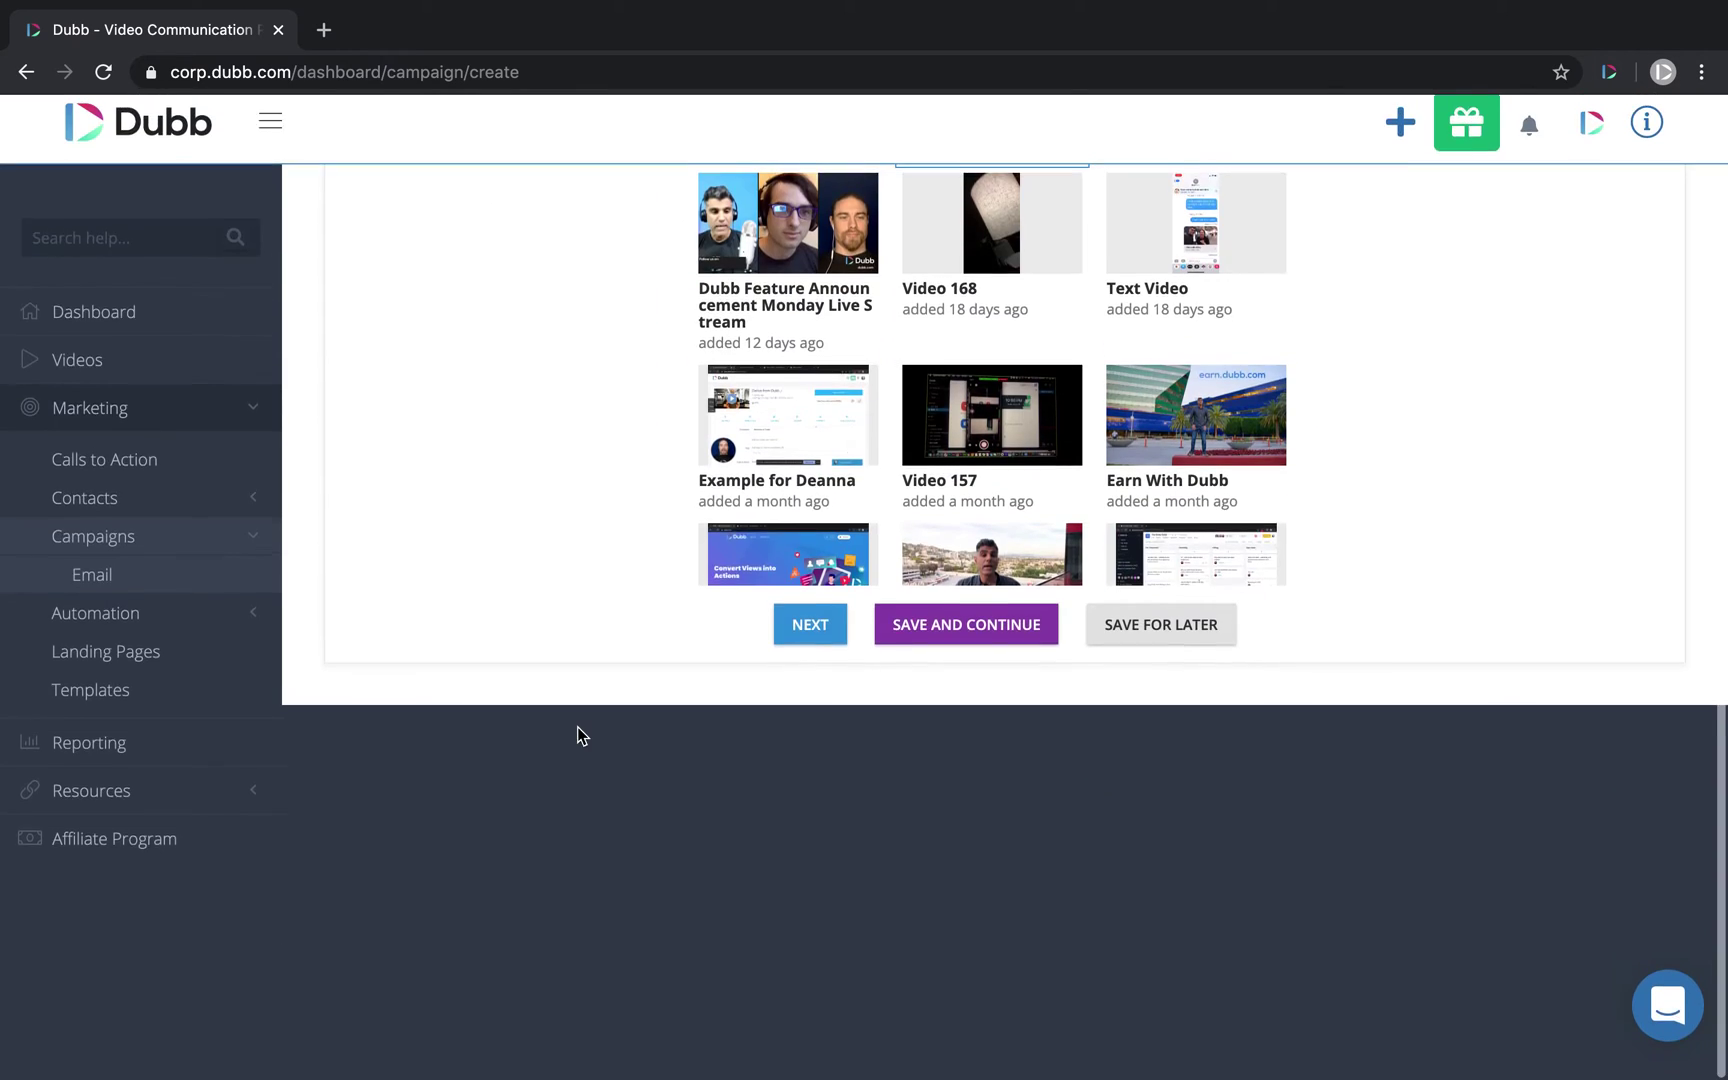
{"action": "left_click", "coordinate": [810, 640]}
{"action": "scroll", "coordinate": [512, 541], "scroll_direction": "up", "scroll_amount": 10}
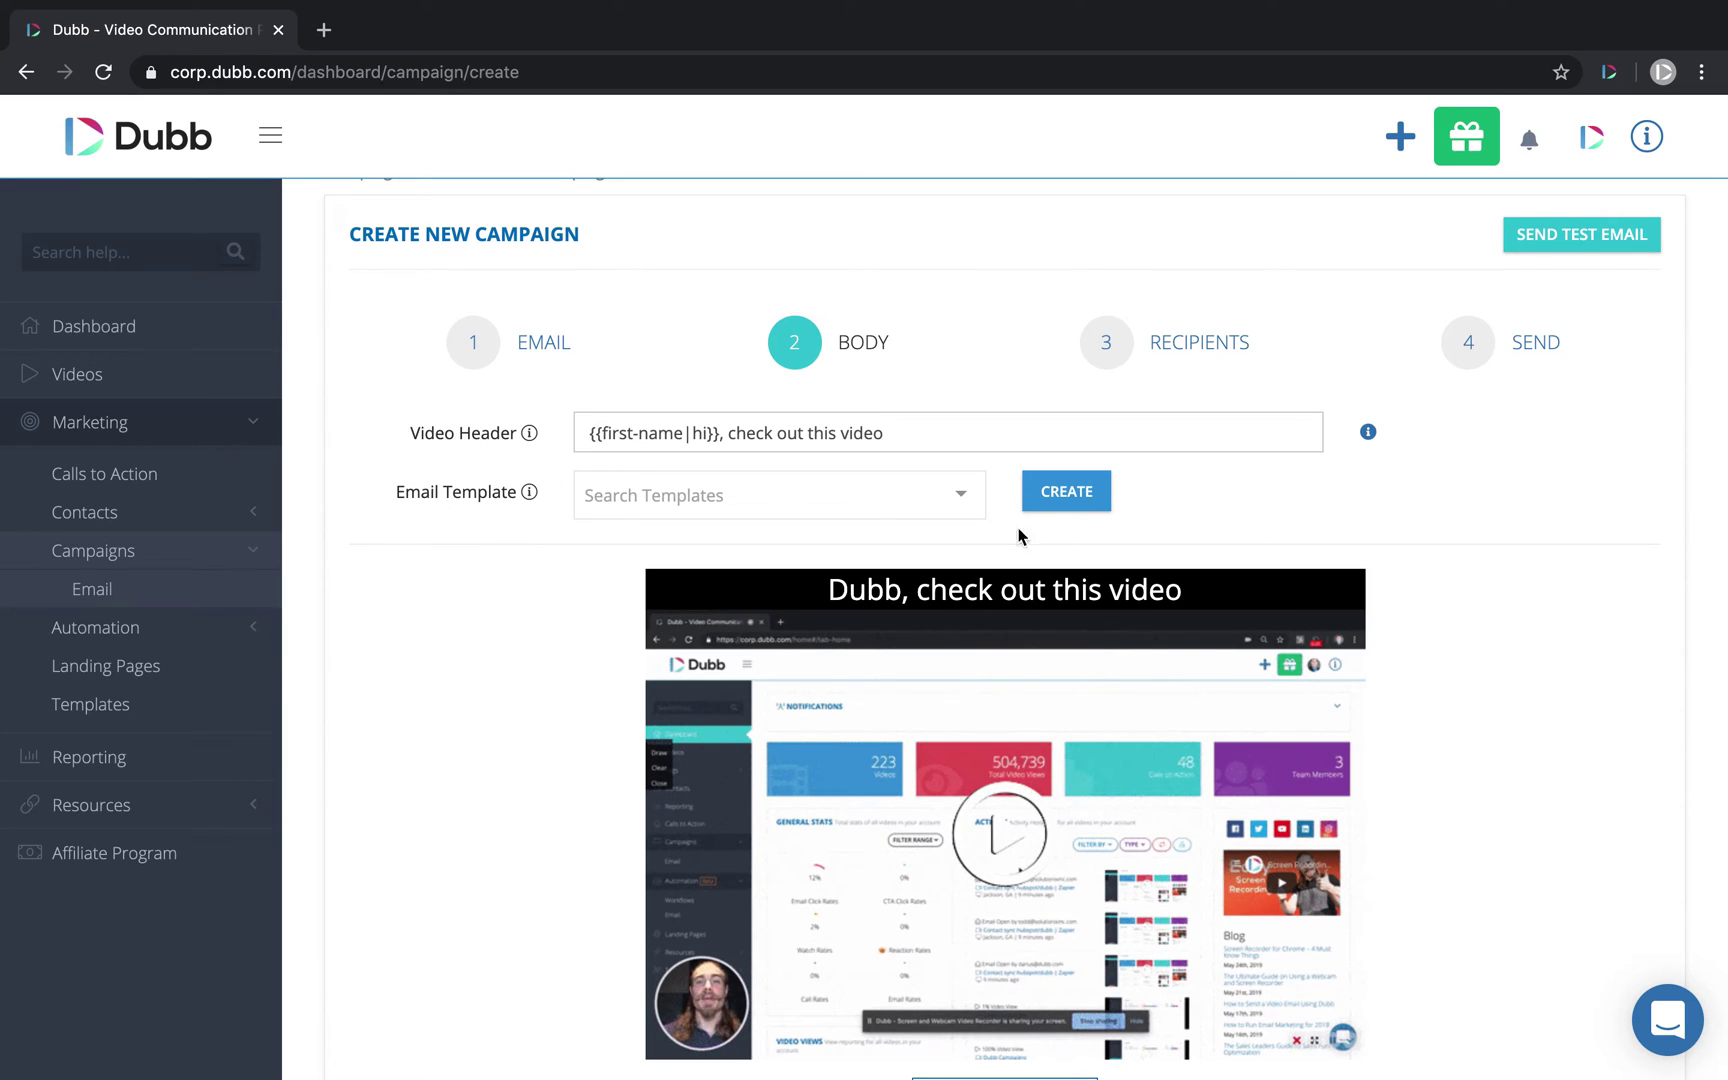
Step: Choose the Simple Editor template and type 'CHECK it out' on a new line above {{video-placeholder}}
{"action": "left_click", "coordinate": [733, 490]}
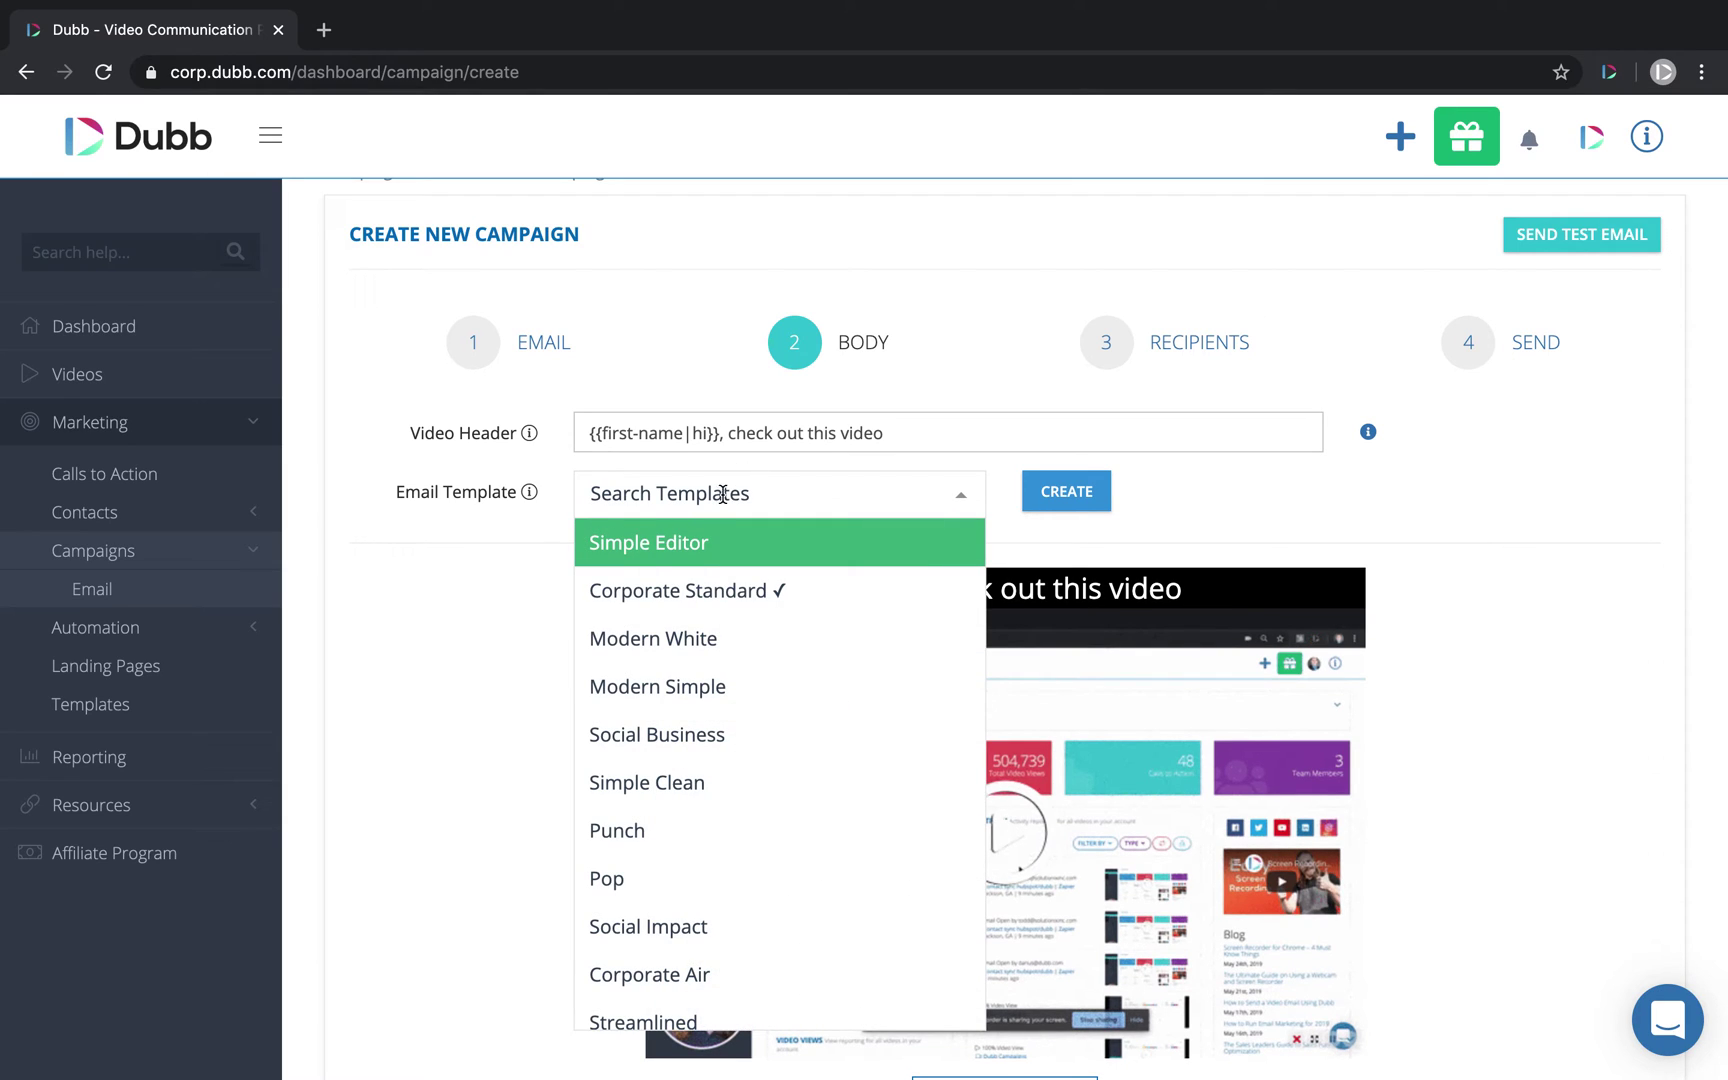
{"action": "left_click", "coordinate": [657, 544]}
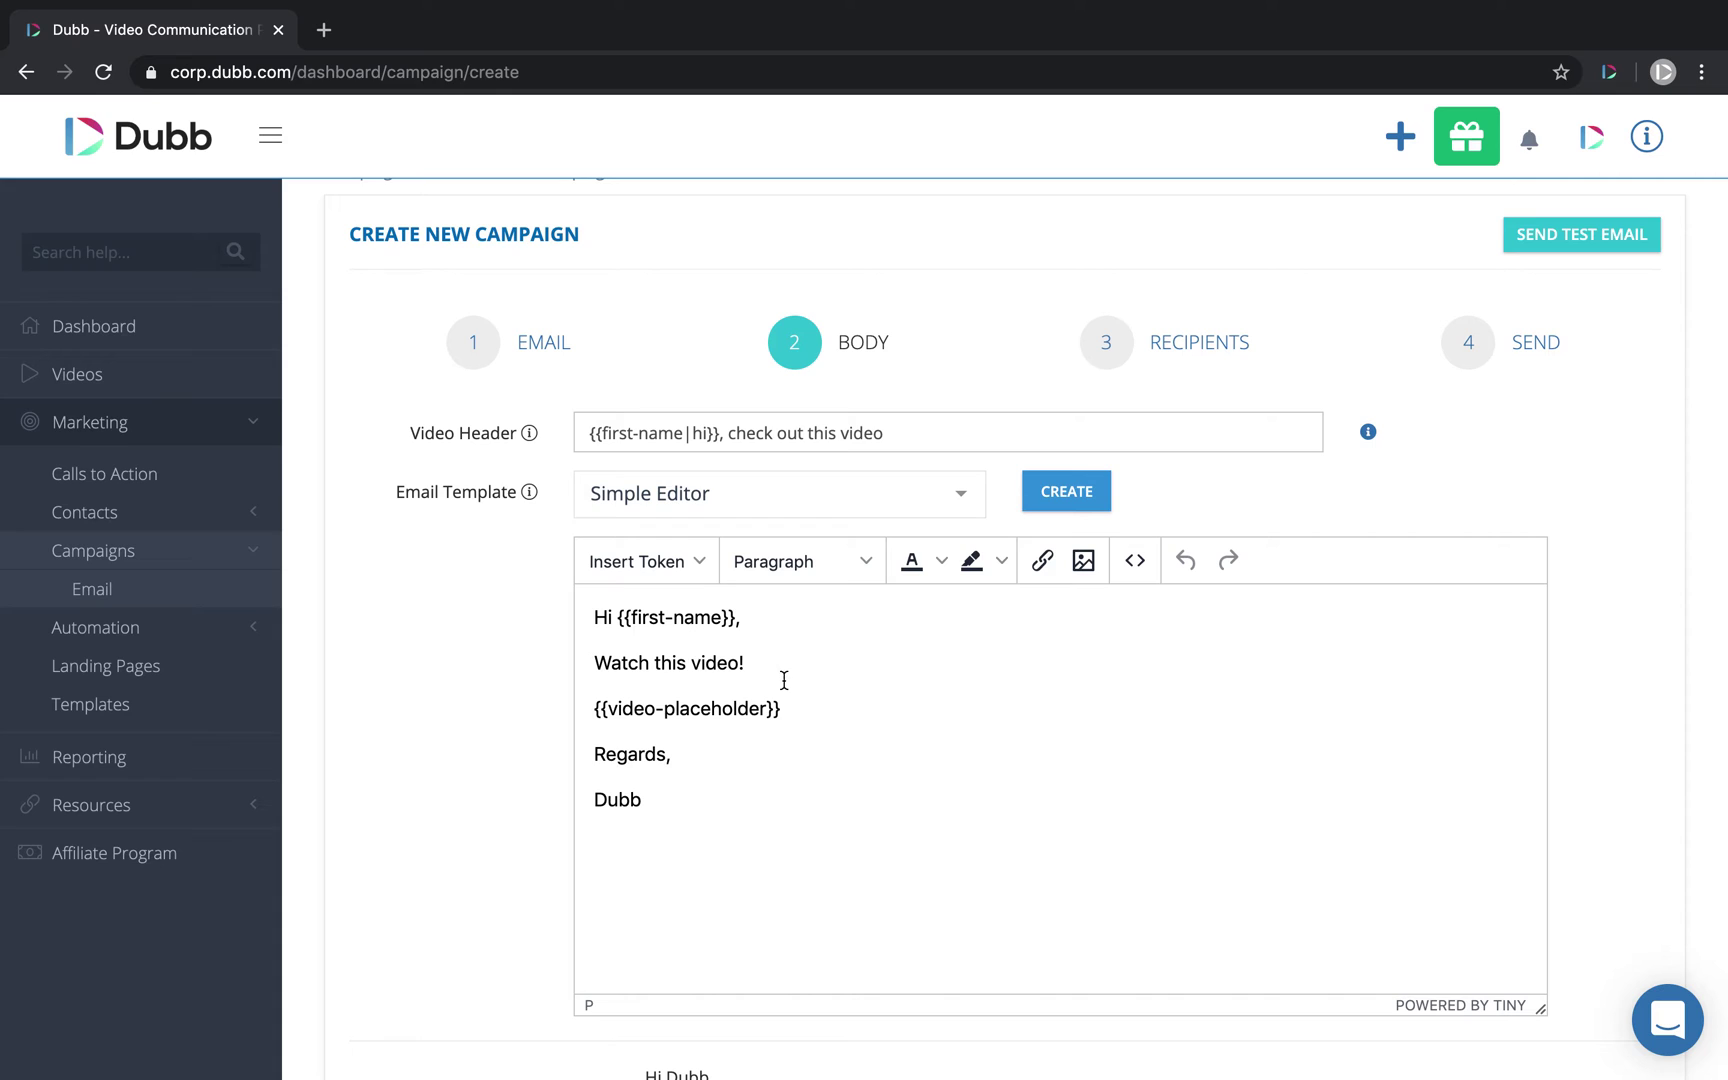
{"action": "key", "text": "Return"}
{"action": "type", "text": "CHECK it out"}
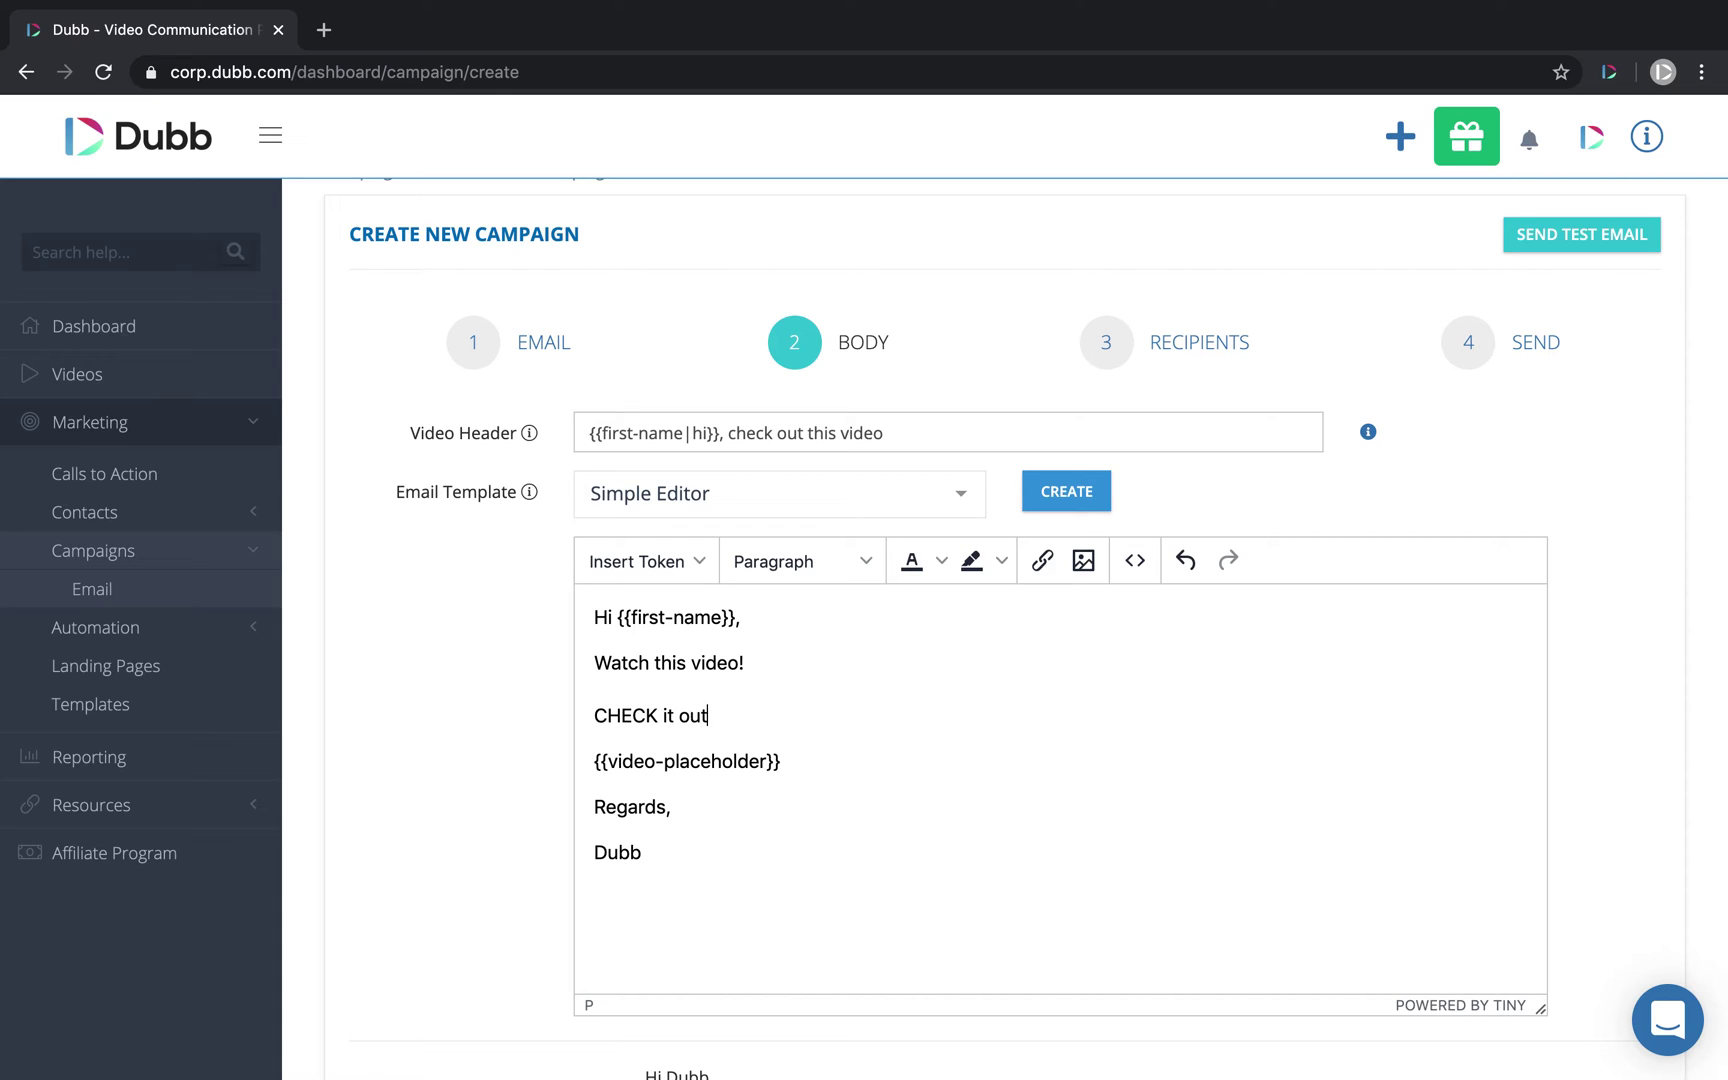
{"action": "scroll", "coordinate": [1060, 645], "scroll_direction": "down", "scroll_amount": 7}
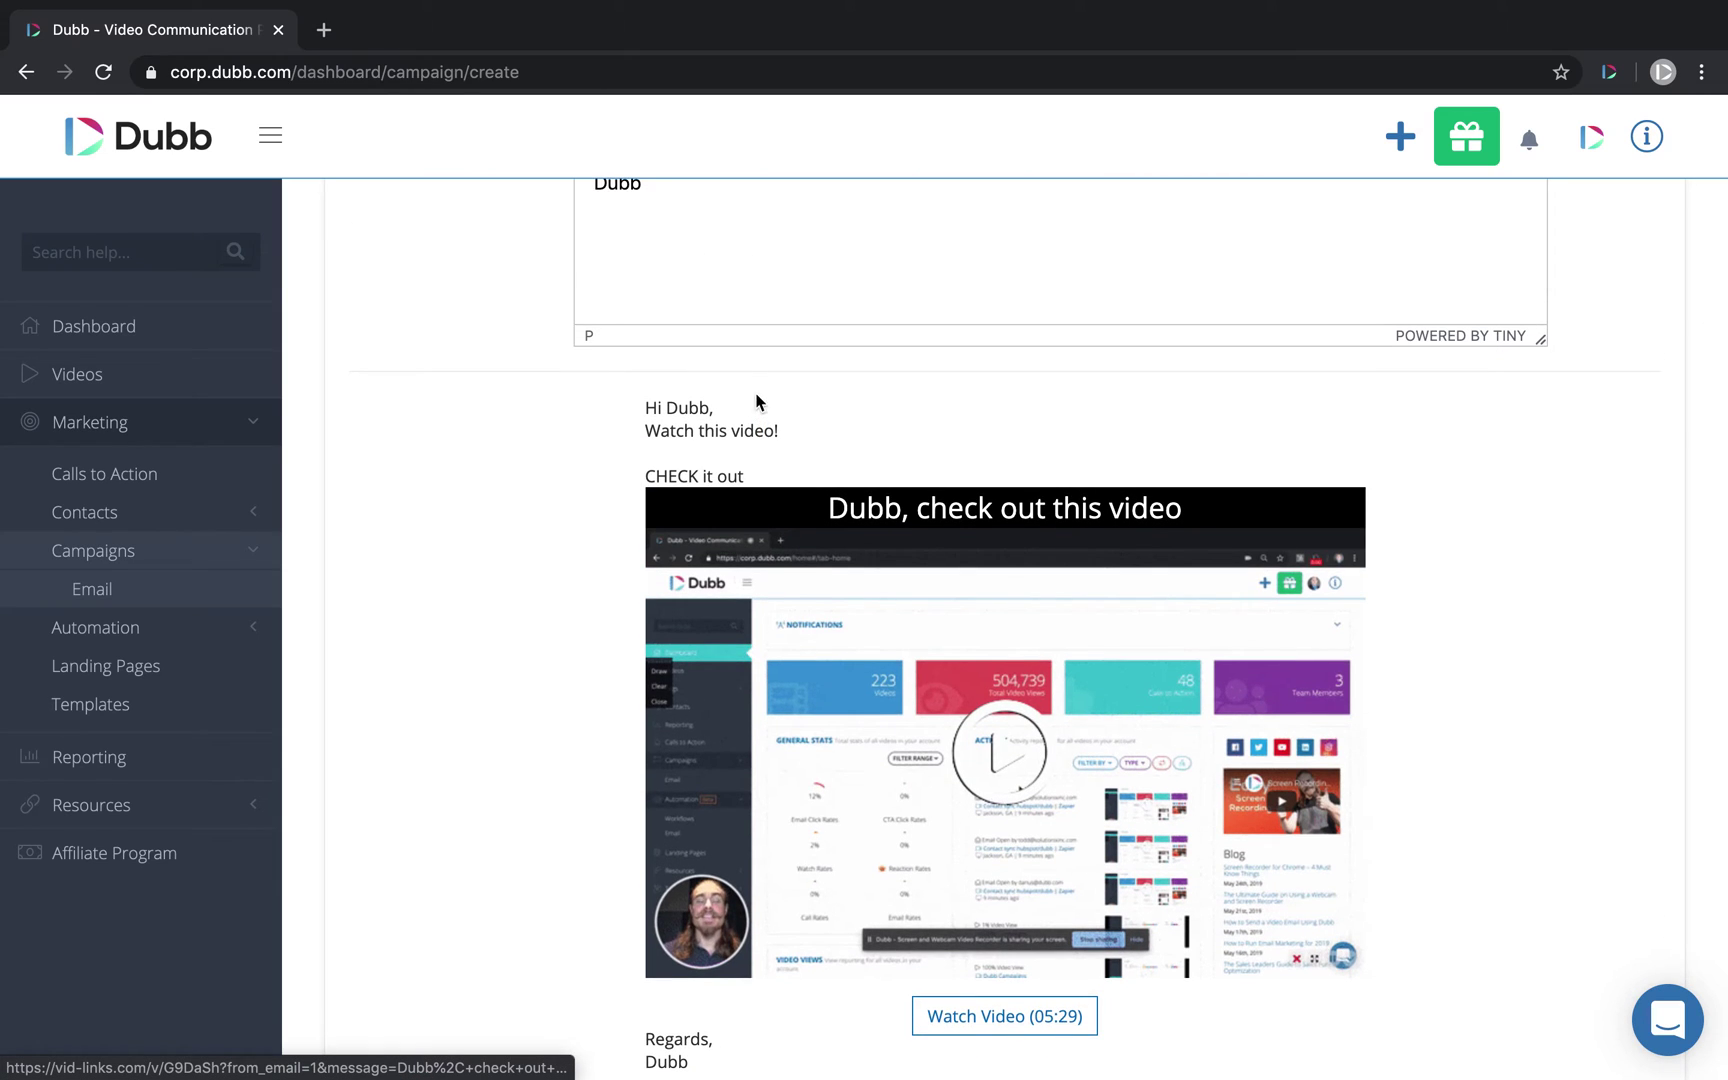
{"action": "scroll", "coordinate": [966, 602], "scroll_direction": "up", "scroll_amount": 7}
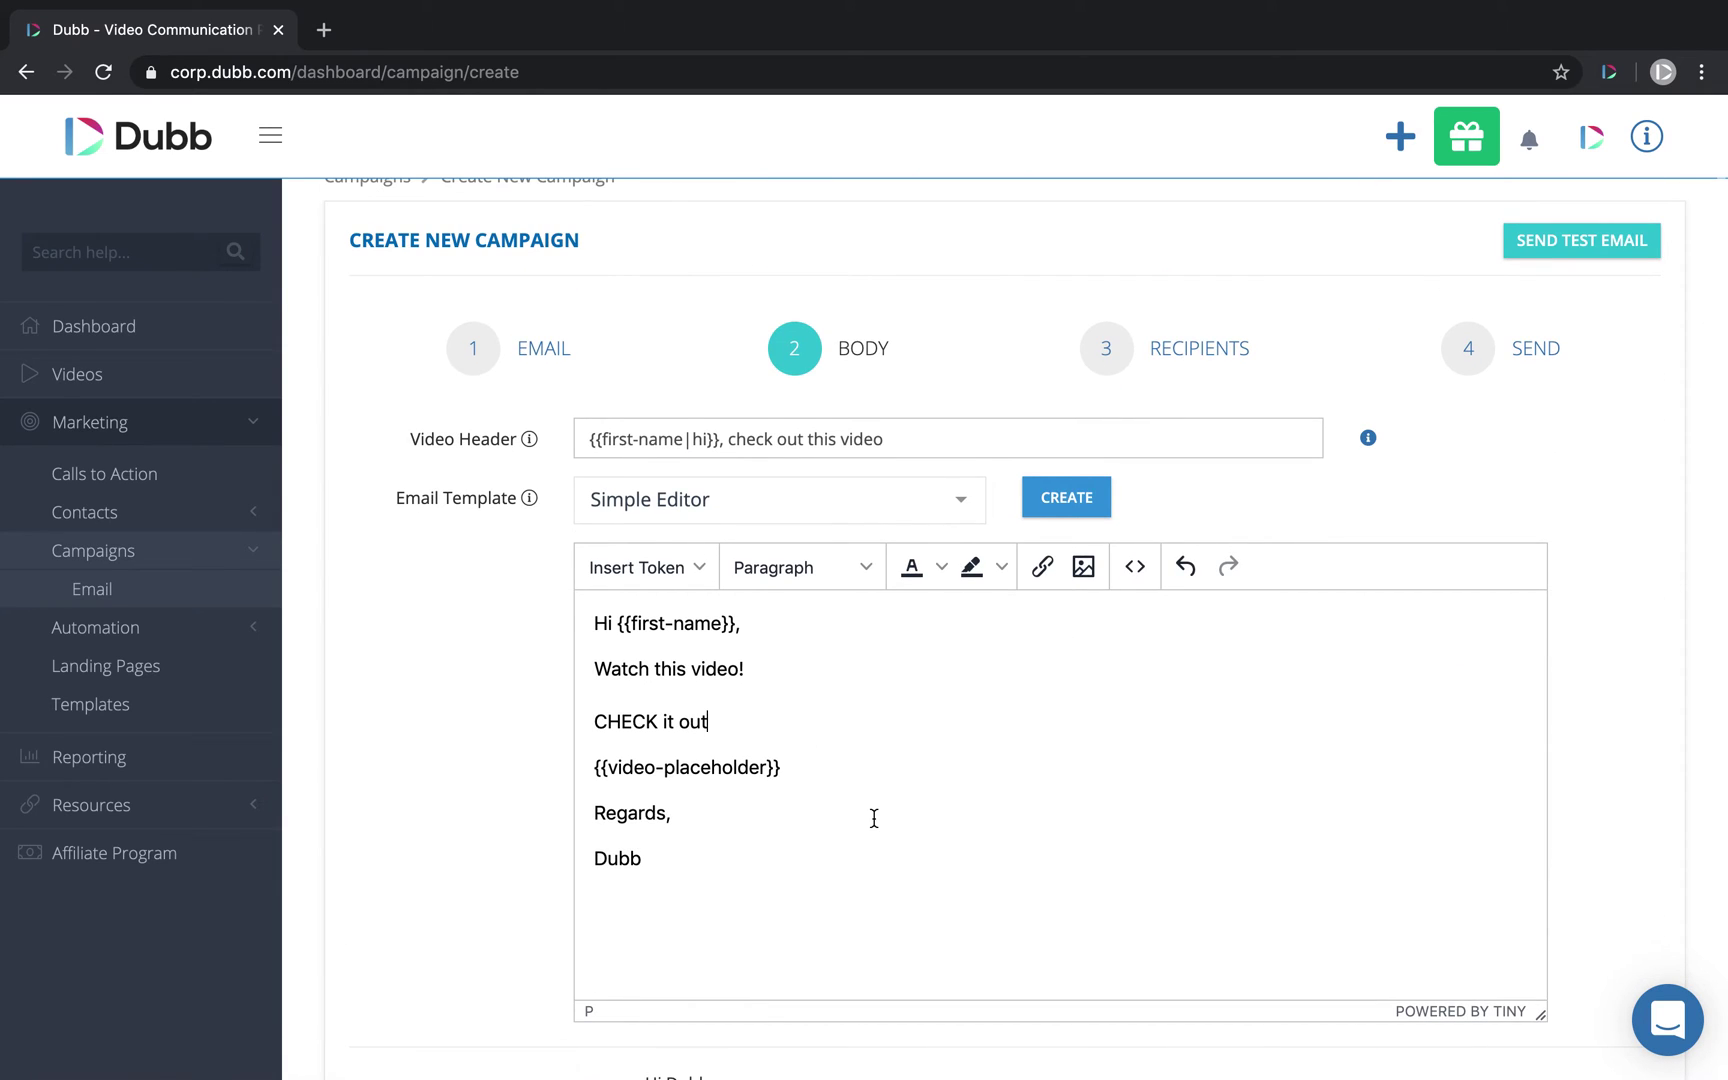
{"action": "scroll", "coordinate": [872, 814], "scroll_direction": "down", "scroll_amount": 2}
{"action": "scroll", "coordinate": [872, 814], "scroll_direction": "up", "scroll_amount": 2}
Step: Select the Modern Simple template and scroll through its 'Here's the Big Idea!' preview
{"action": "left_click", "coordinate": [736, 453]}
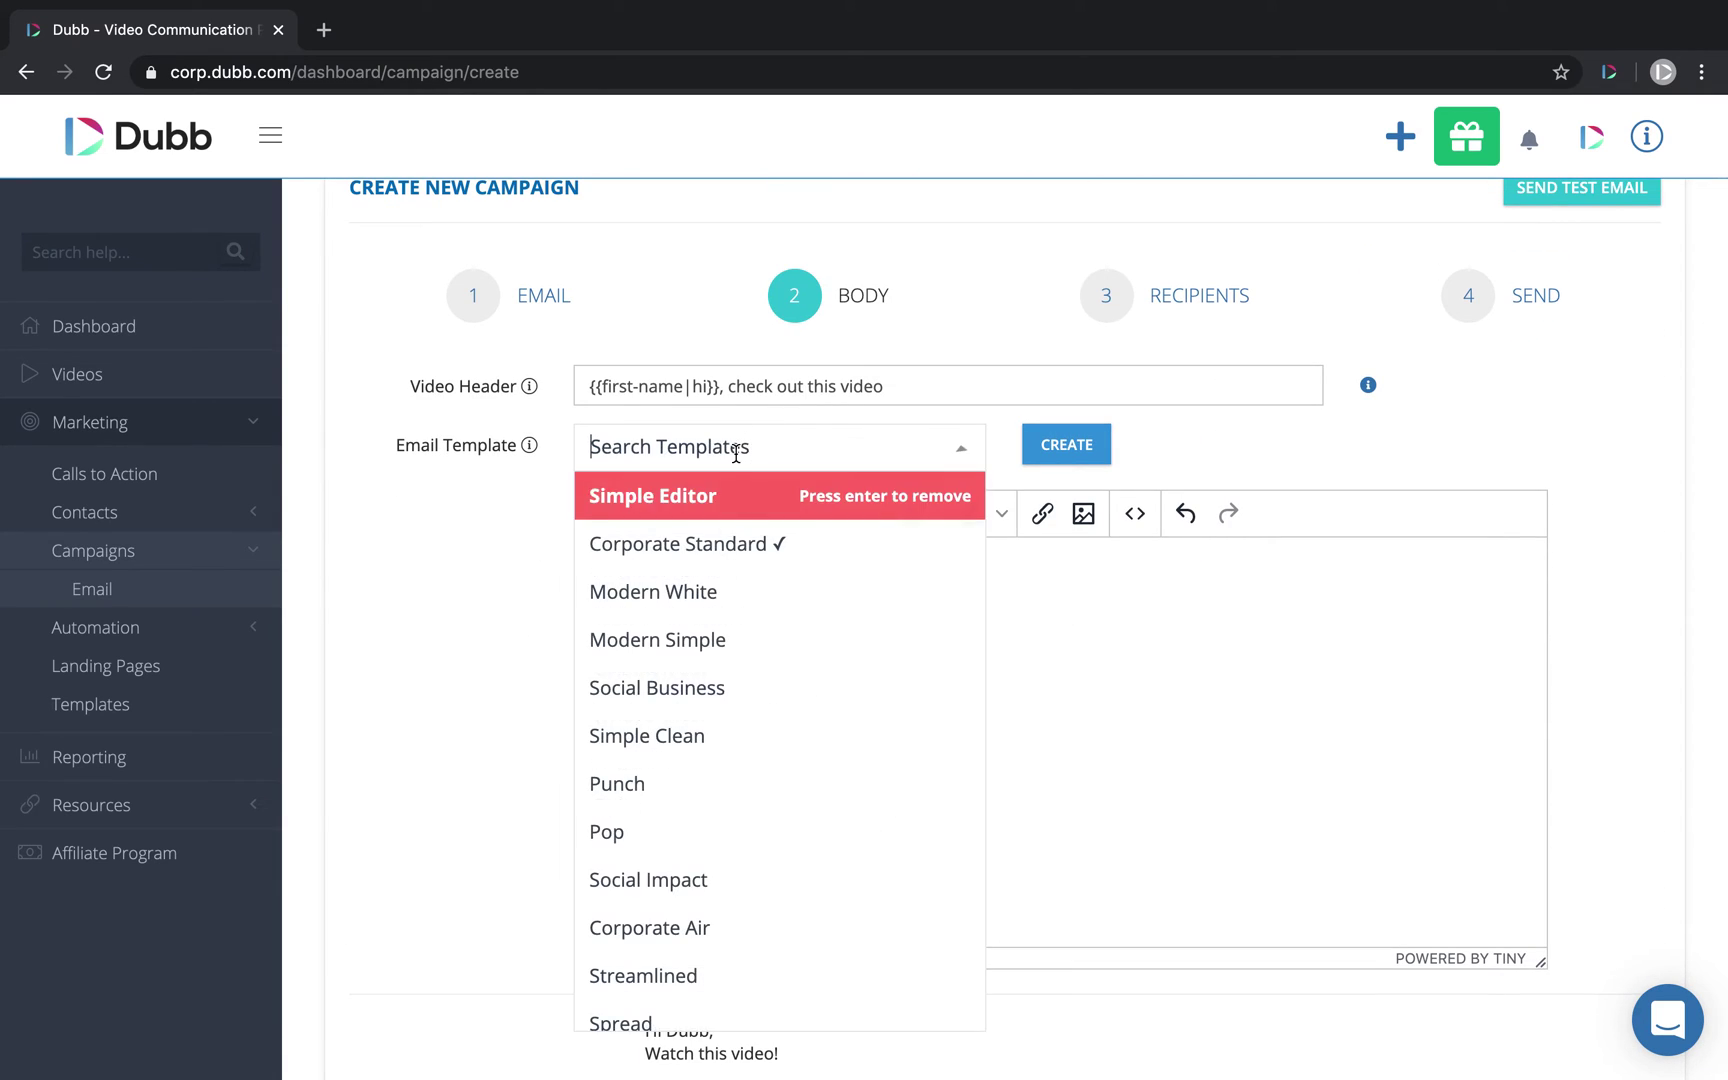
{"action": "left_click", "coordinate": [755, 637]}
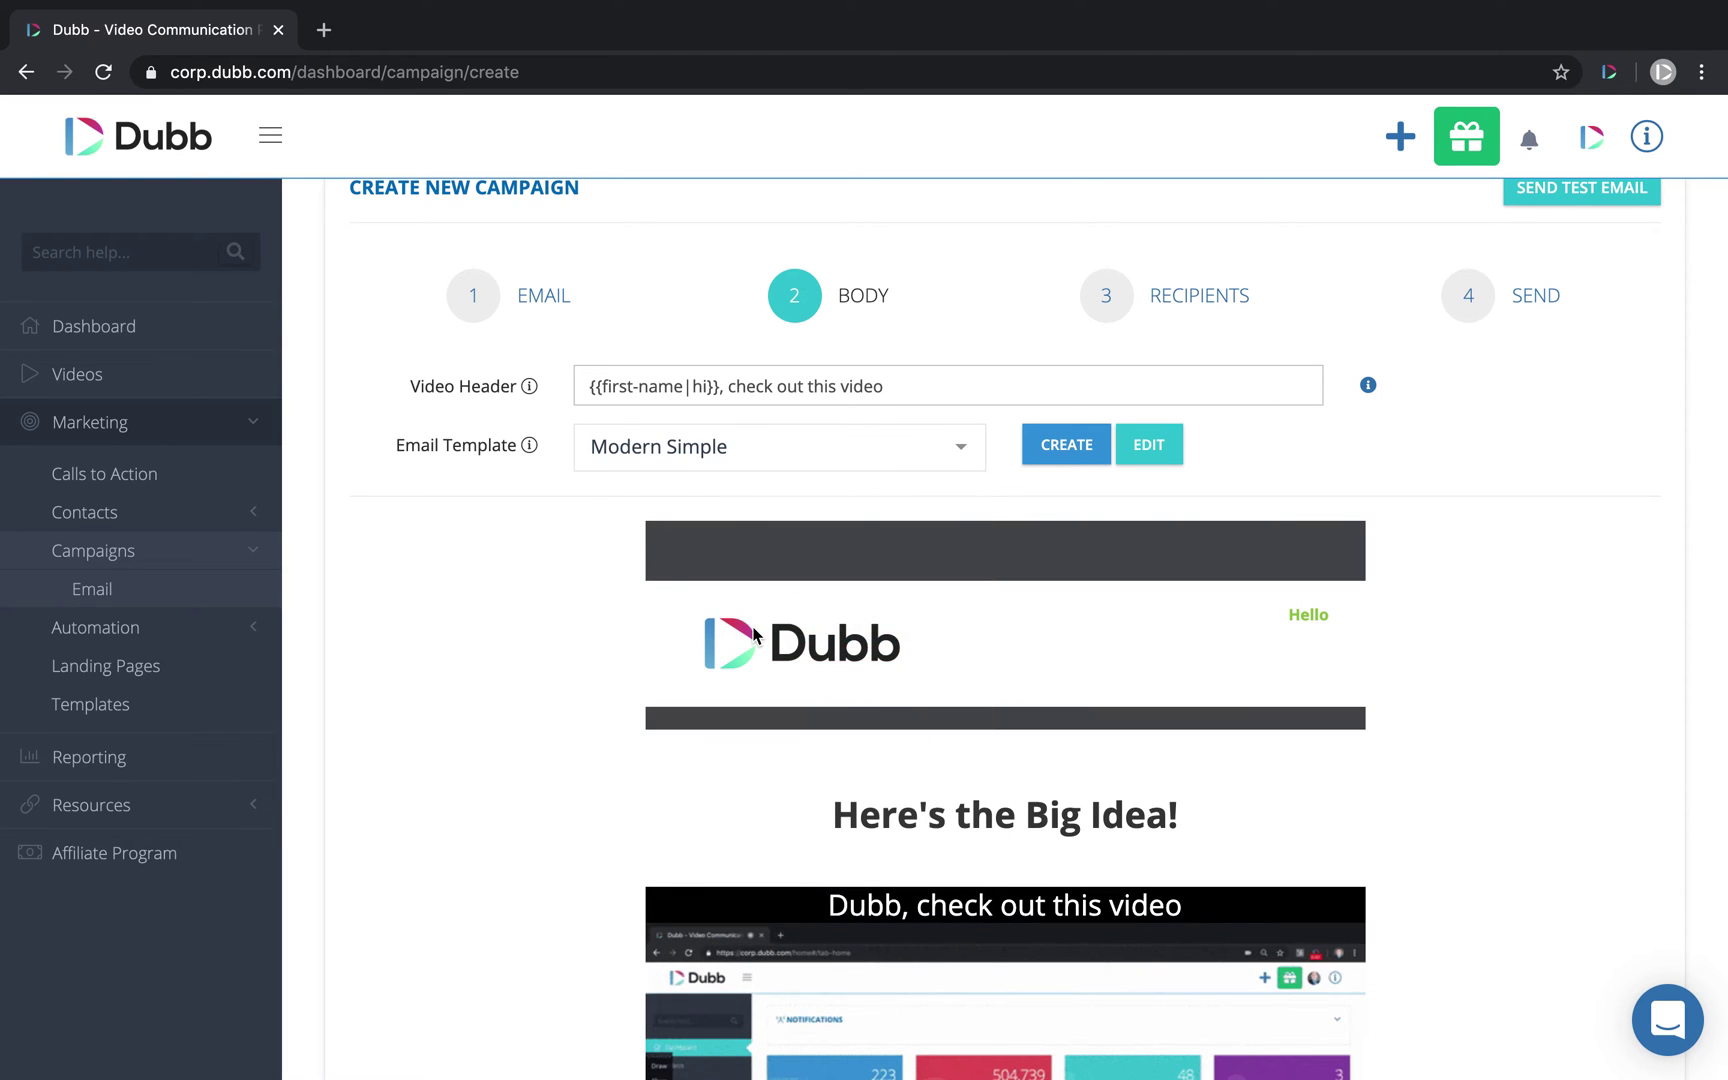
{"action": "scroll", "coordinate": [586, 648], "scroll_direction": "down", "scroll_amount": 3}
{"action": "scroll", "coordinate": [586, 648], "scroll_direction": "up", "scroll_amount": 2}
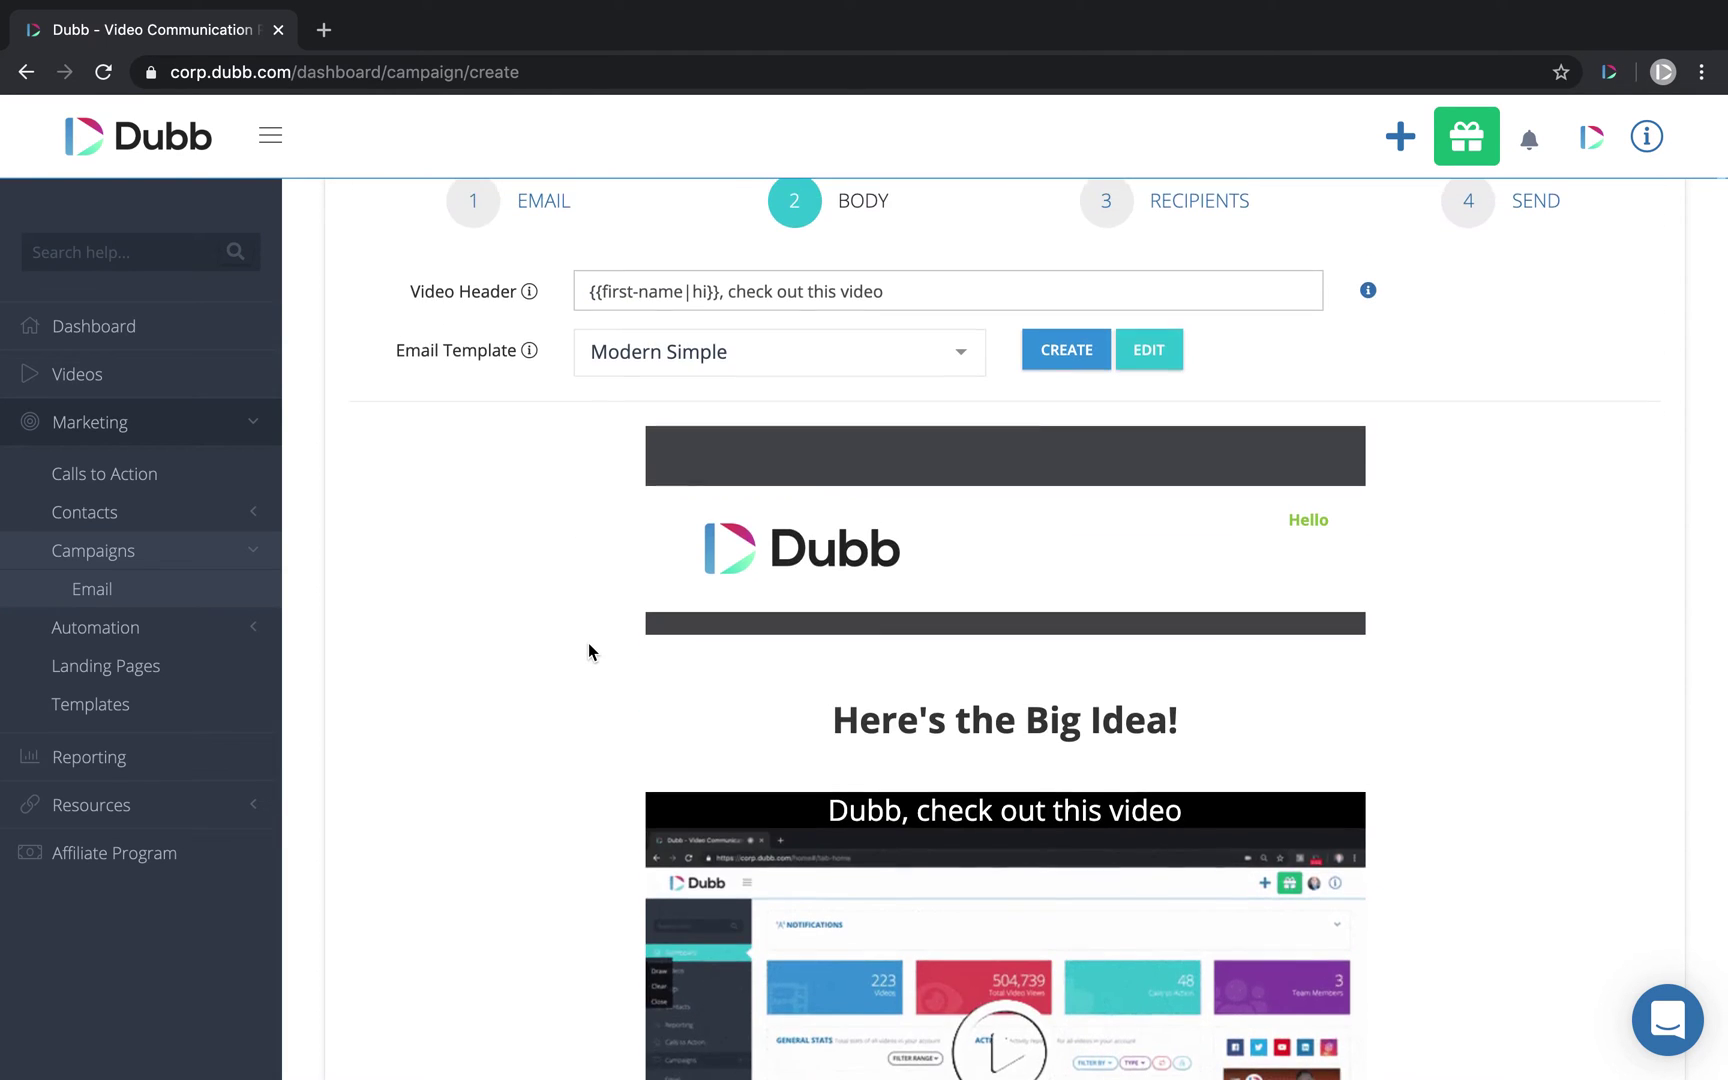
{"action": "scroll", "coordinate": [586, 648], "scroll_direction": "down", "scroll_amount": 2}
{"action": "scroll", "coordinate": [760, 428], "scroll_direction": "down", "scroll_amount": 4}
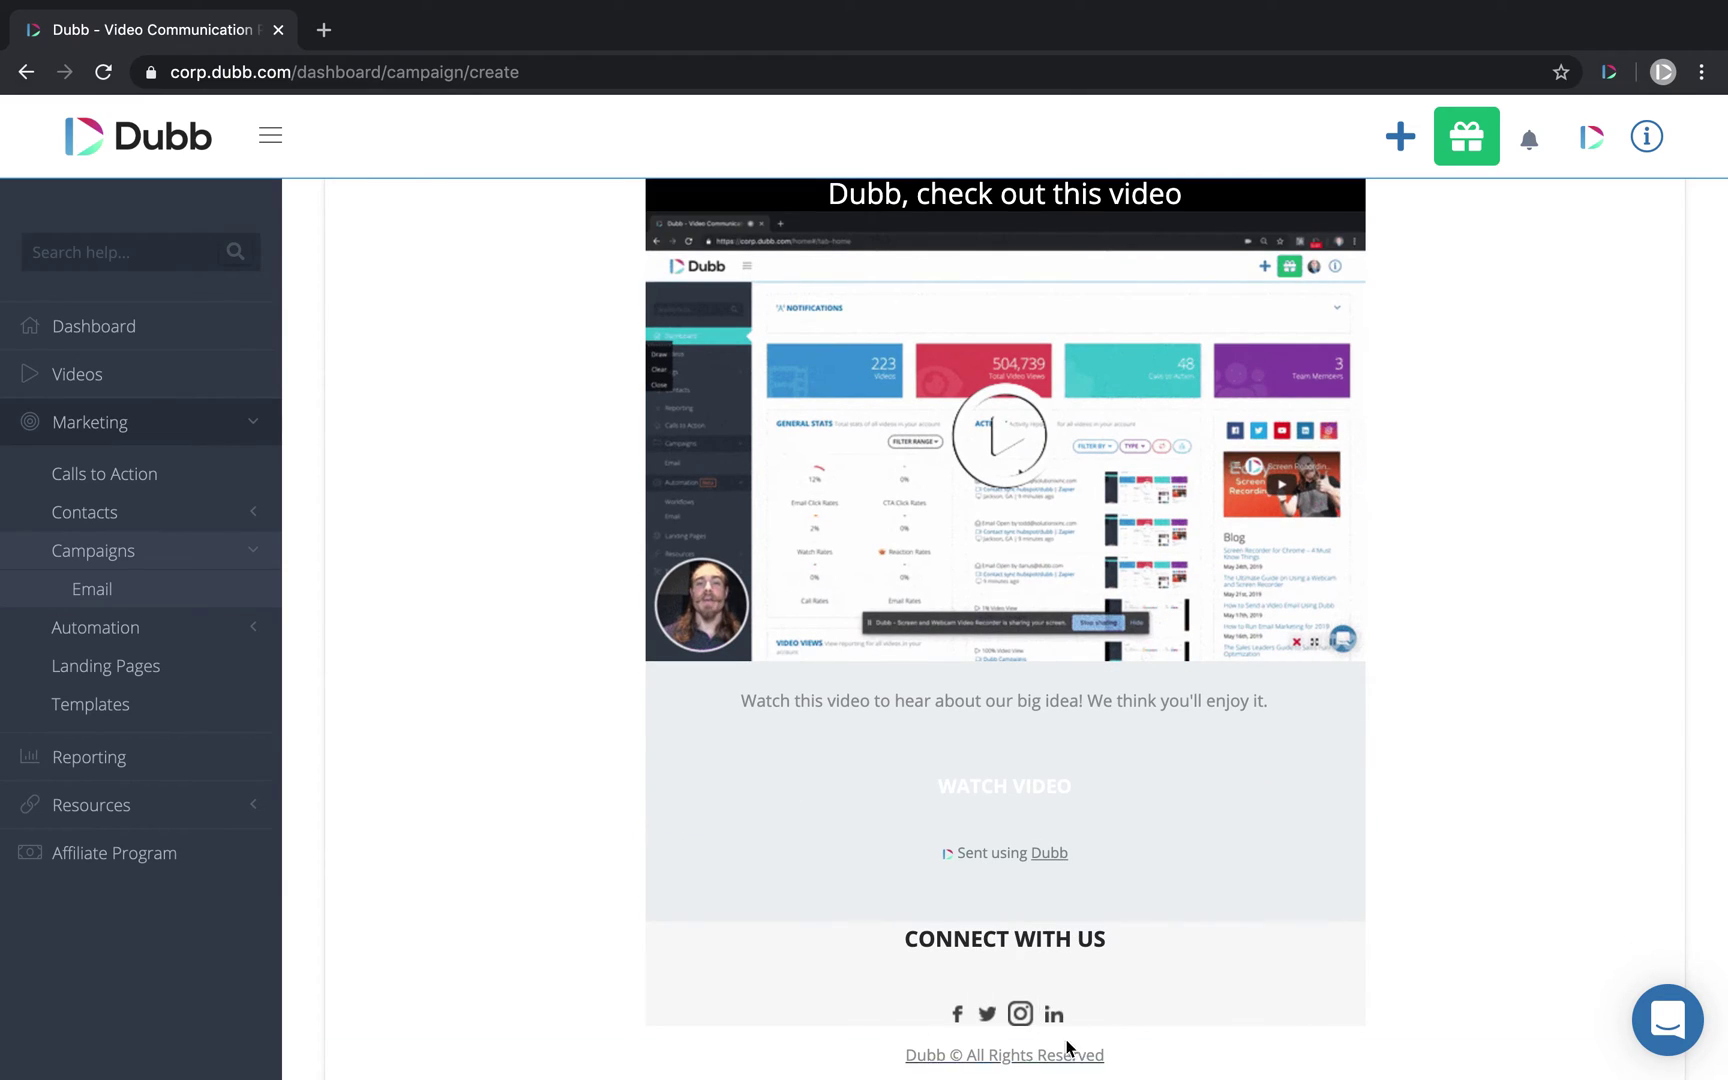
{"action": "scroll", "coordinate": [1212, 566], "scroll_direction": "up", "scroll_amount": 8}
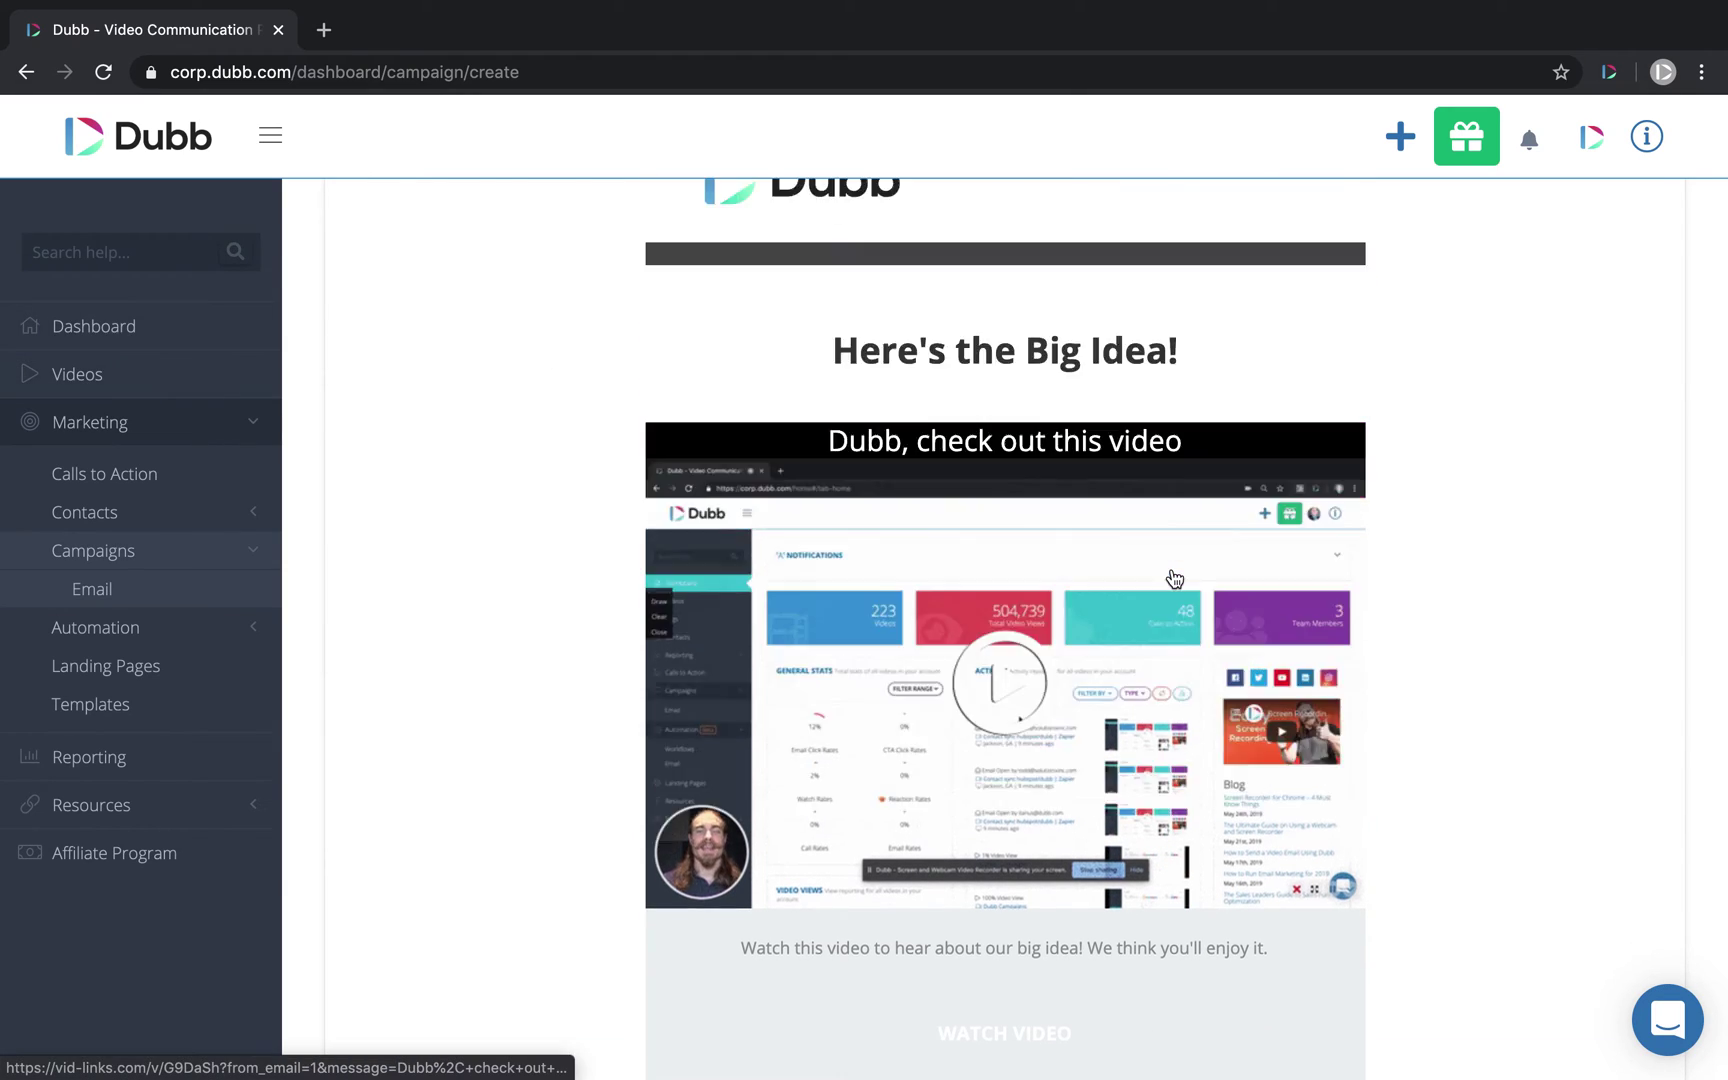
{"action": "scroll", "coordinate": [1247, 729], "scroll_direction": "down", "scroll_amount": 5}
{"action": "scroll", "coordinate": [1247, 729], "scroll_direction": "up", "scroll_amount": 5}
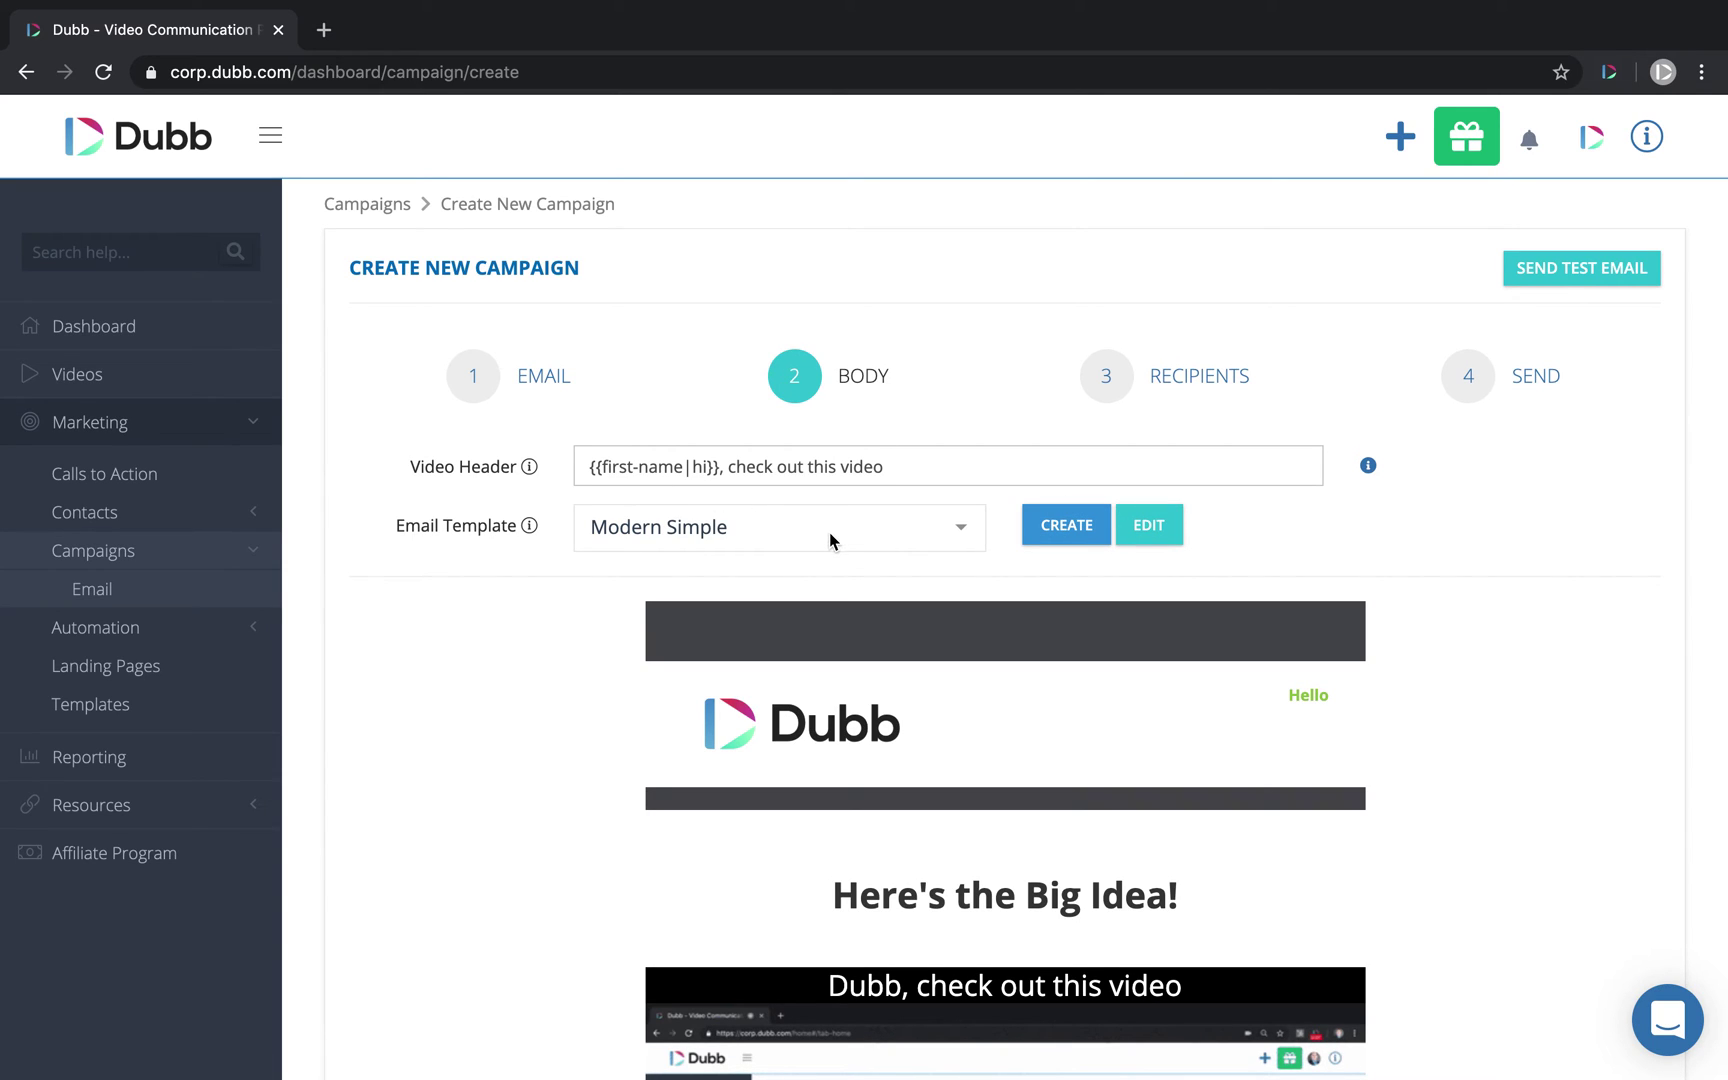
Step: On the Recipients step, type addresses into Email(s), then delete them to leave it empty
{"action": "left_click", "coordinate": [1112, 390]}
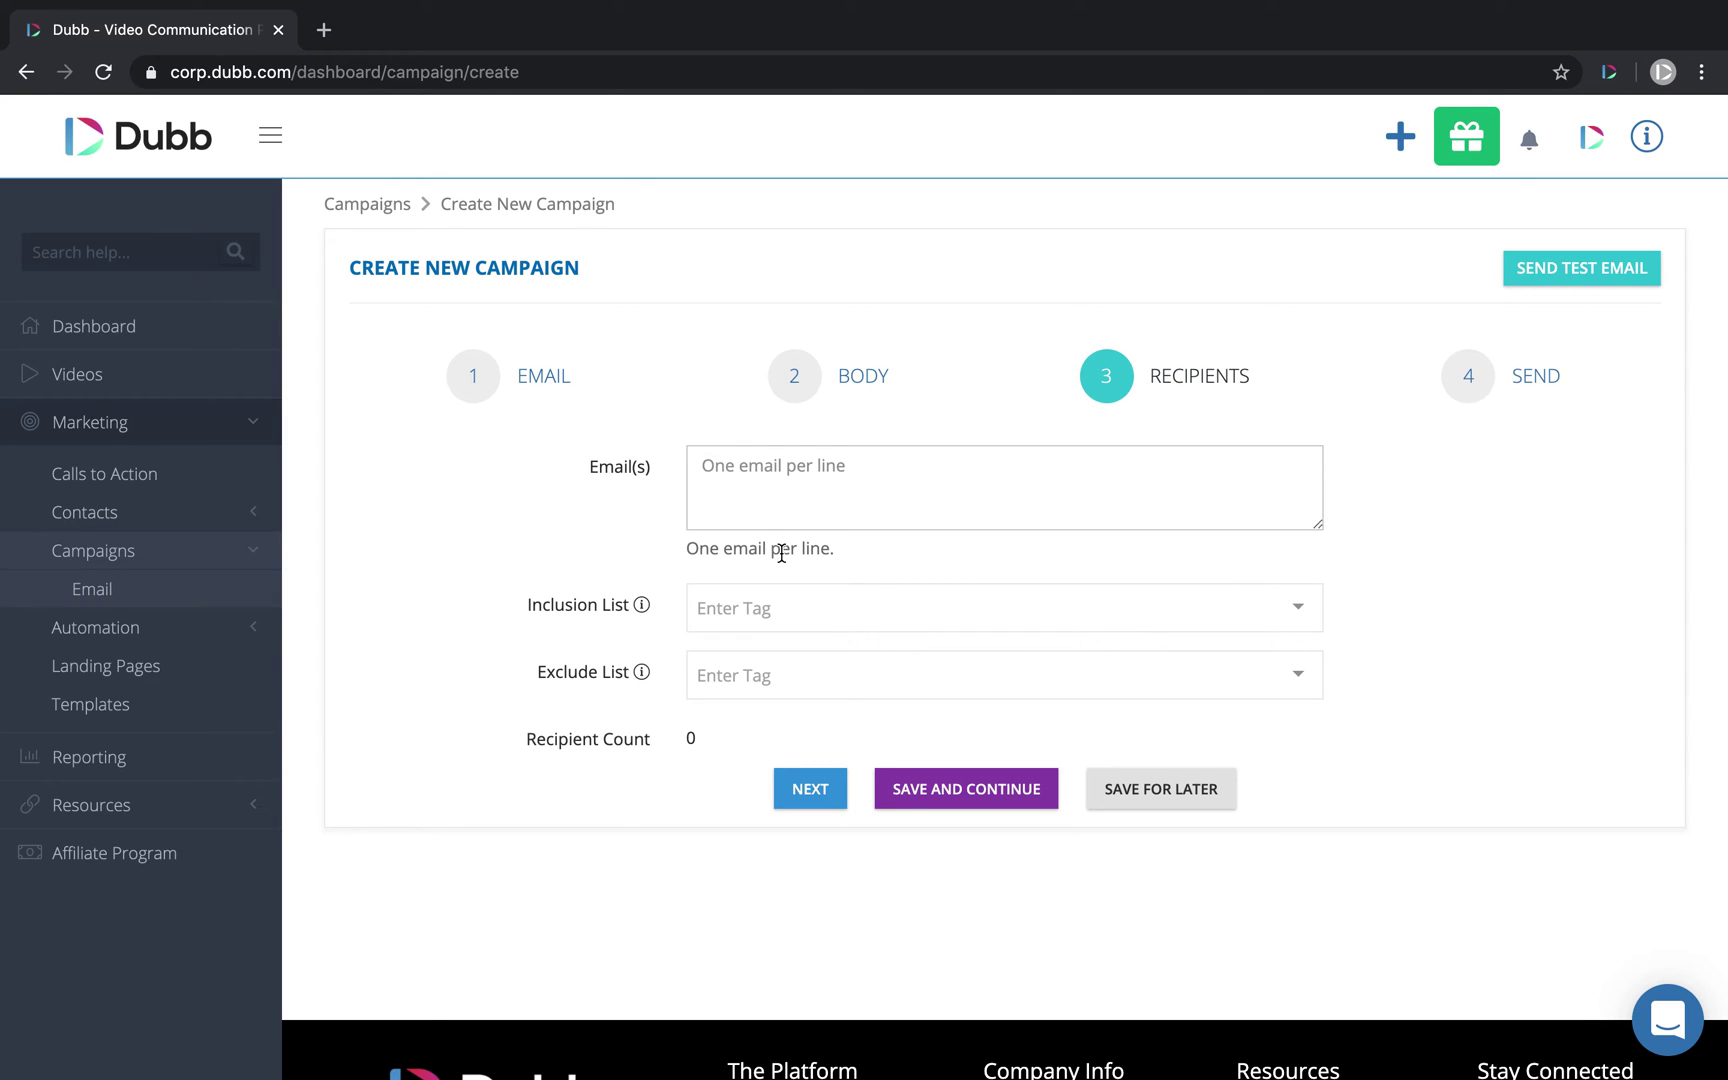
{"action": "left_click", "coordinate": [745, 468]}
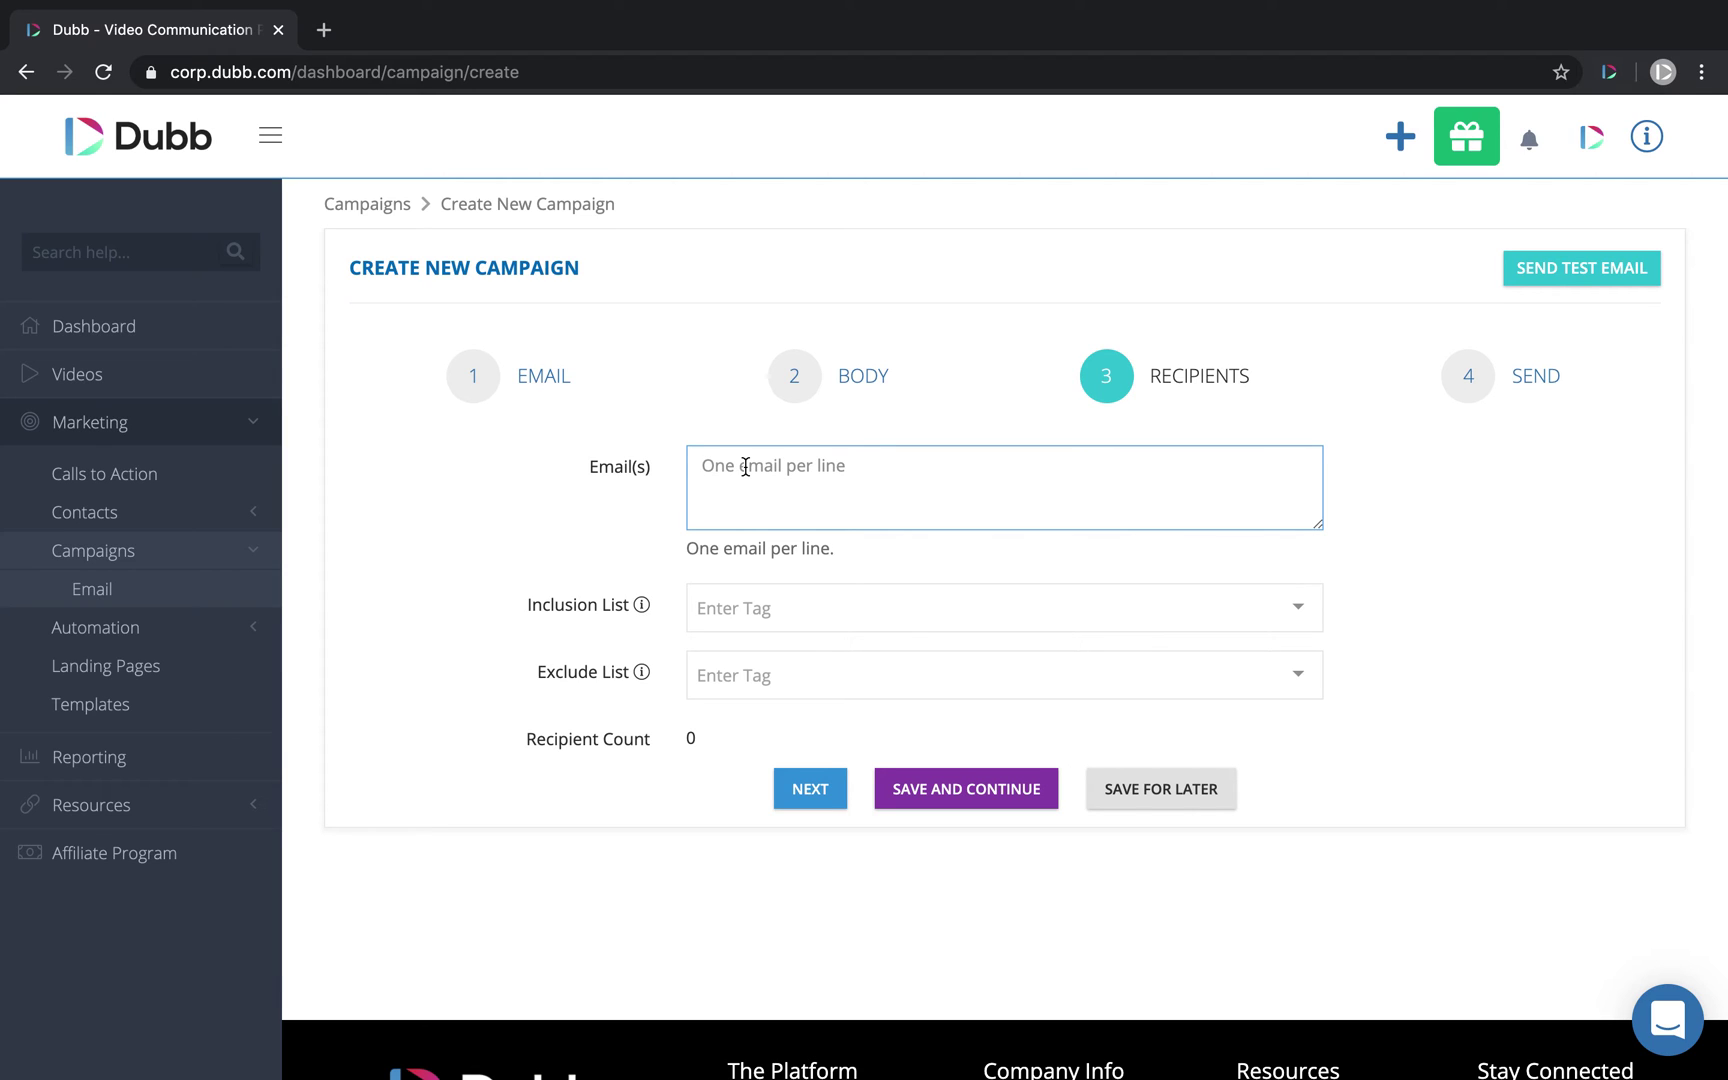
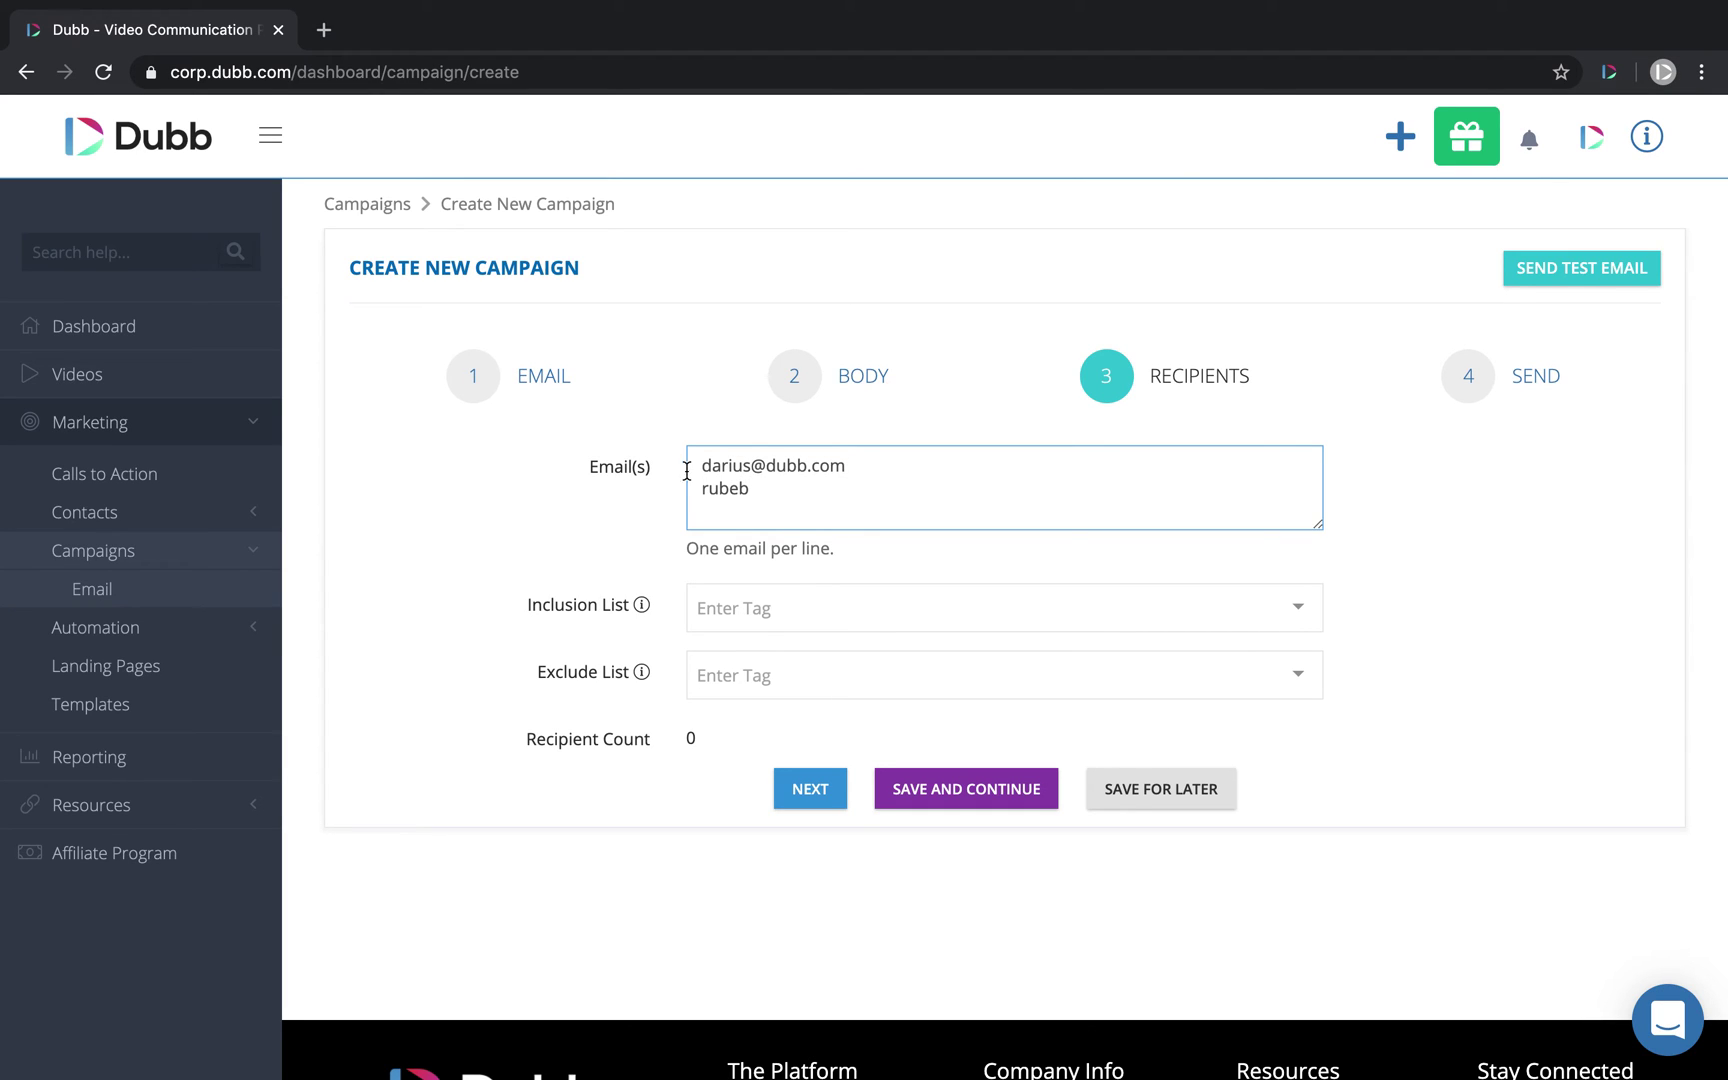
{"action": "left_click_drag", "start_coordinate": [858, 476], "coordinate": [690, 470]}
{"action": "key", "text": "BackSpace"}
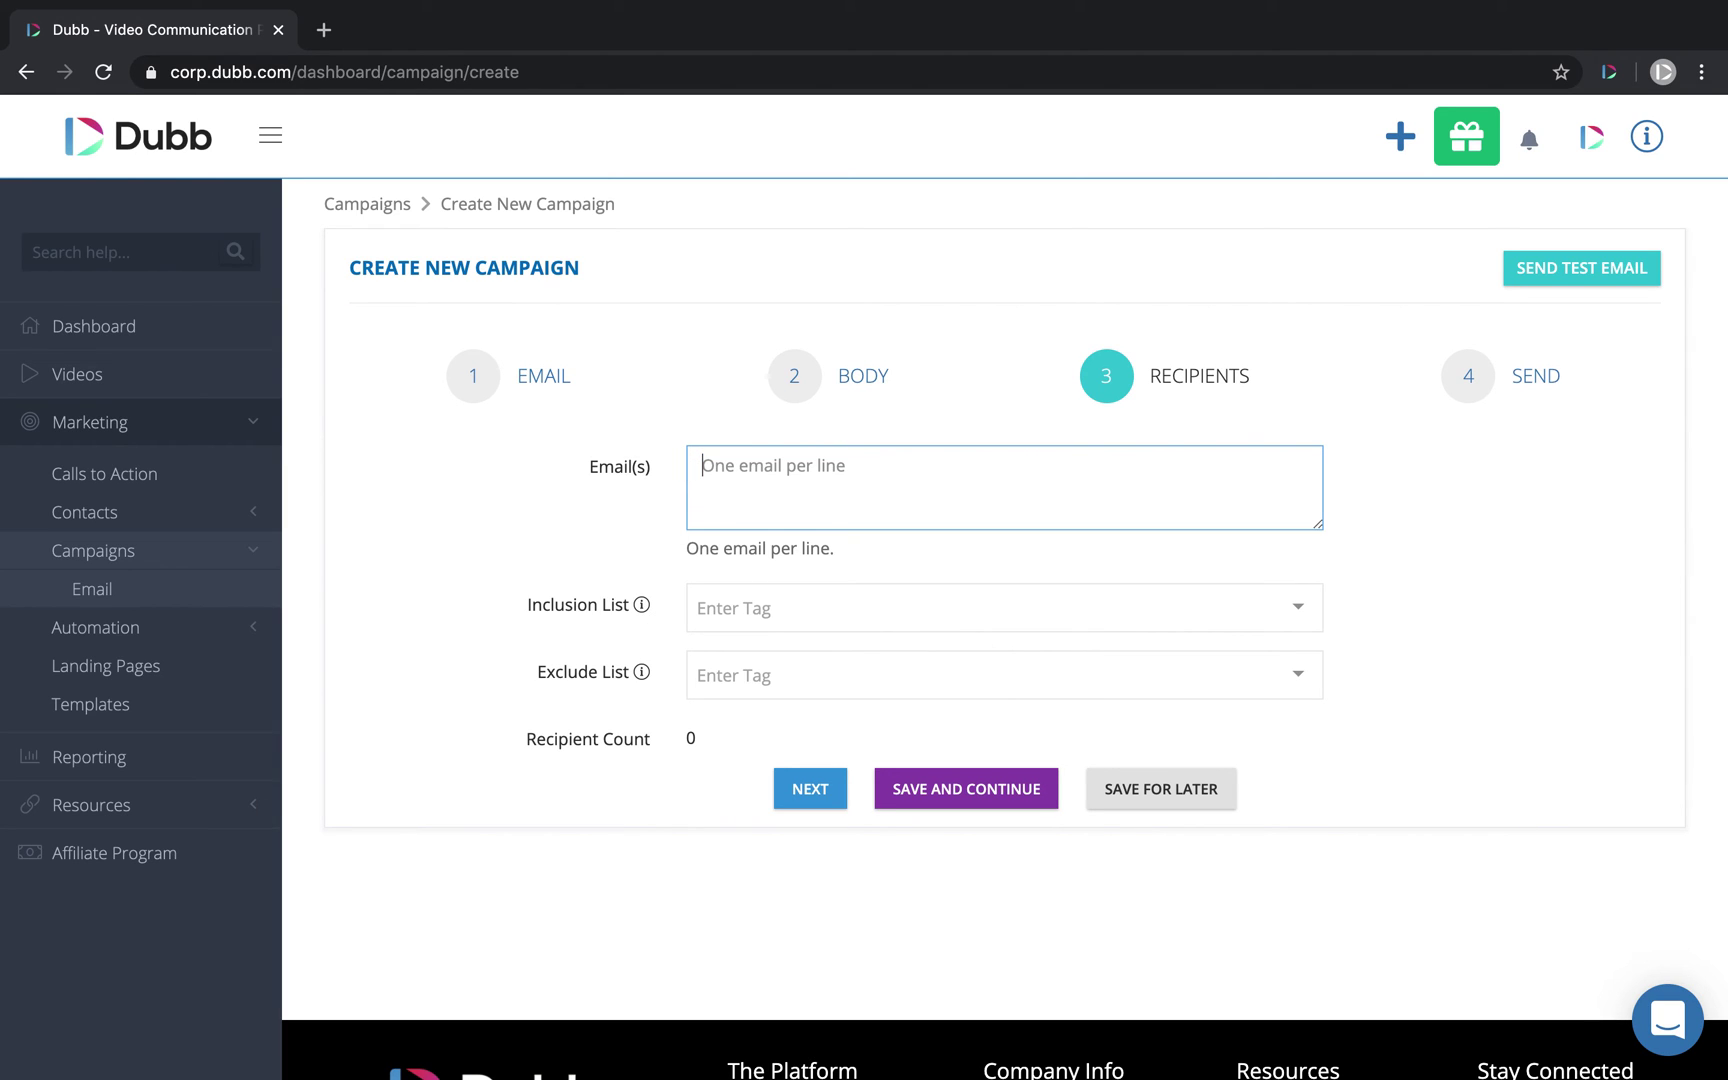
Step: Open the Contacts list in a second tab, then return to the campaign's Inclusion List
{"action": "middle_click", "coordinate": [93, 160]}
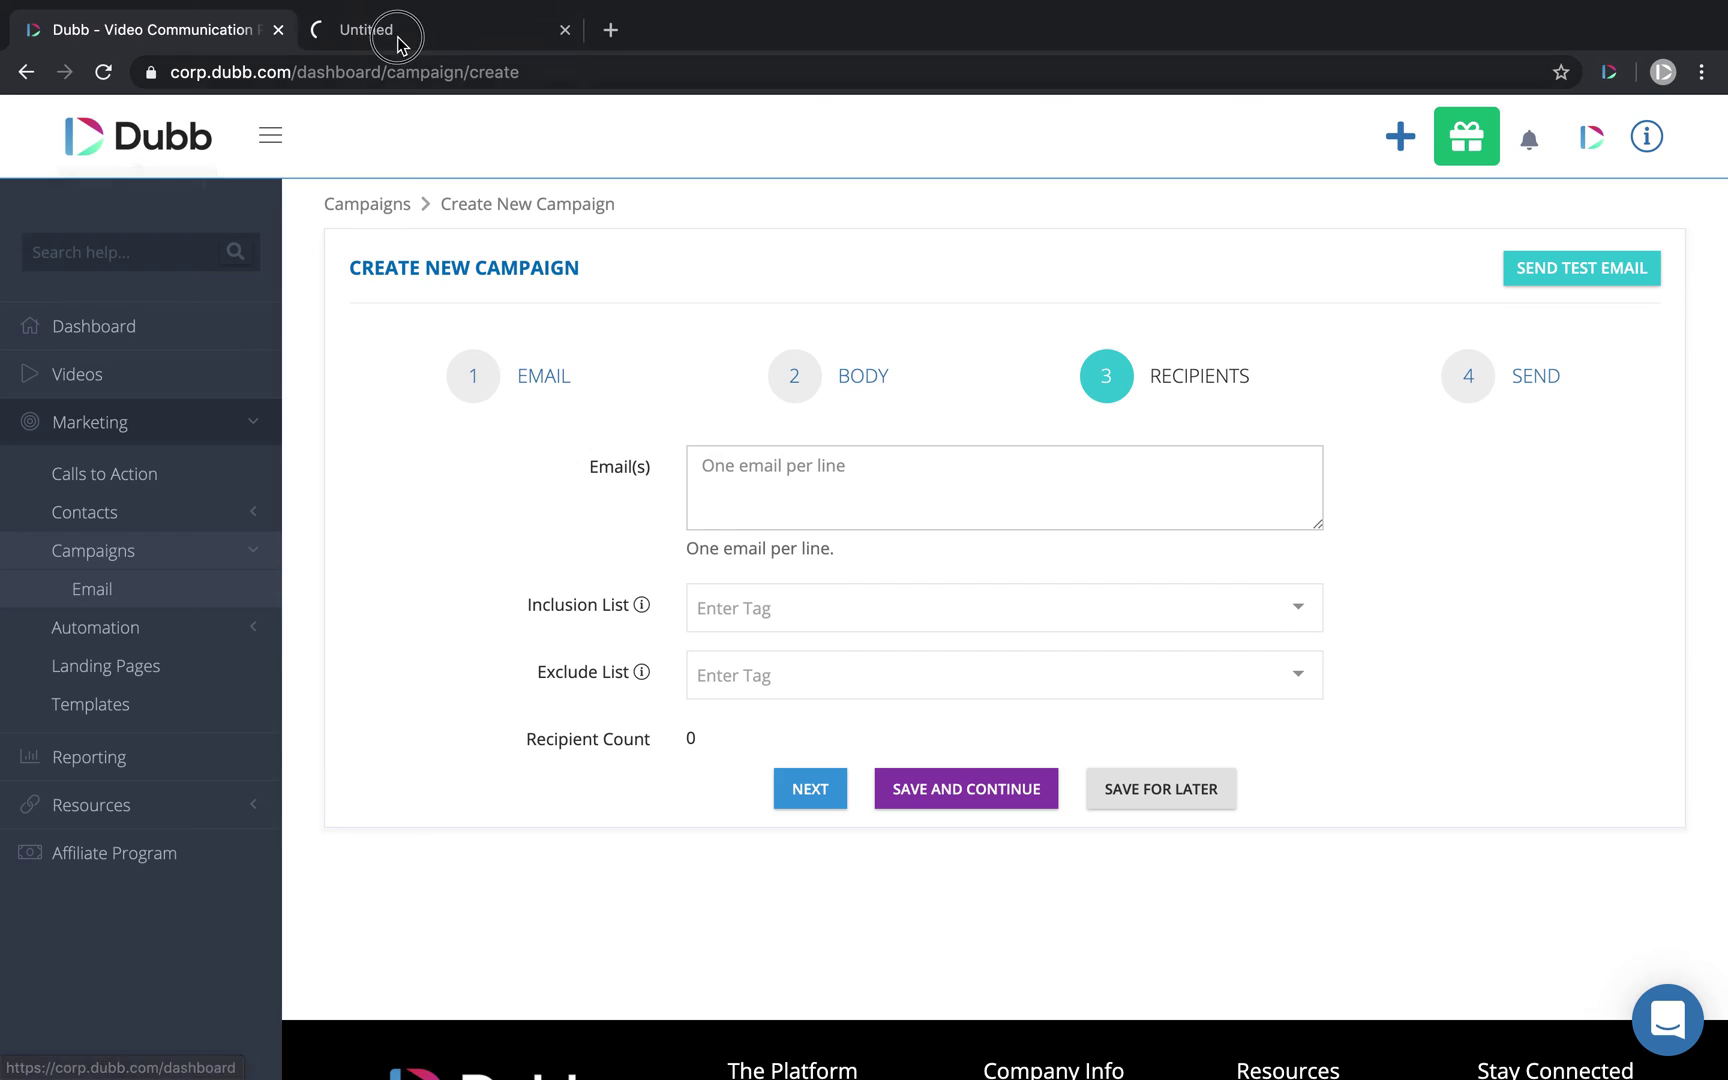
{"action": "left_click", "coordinate": [401, 40]}
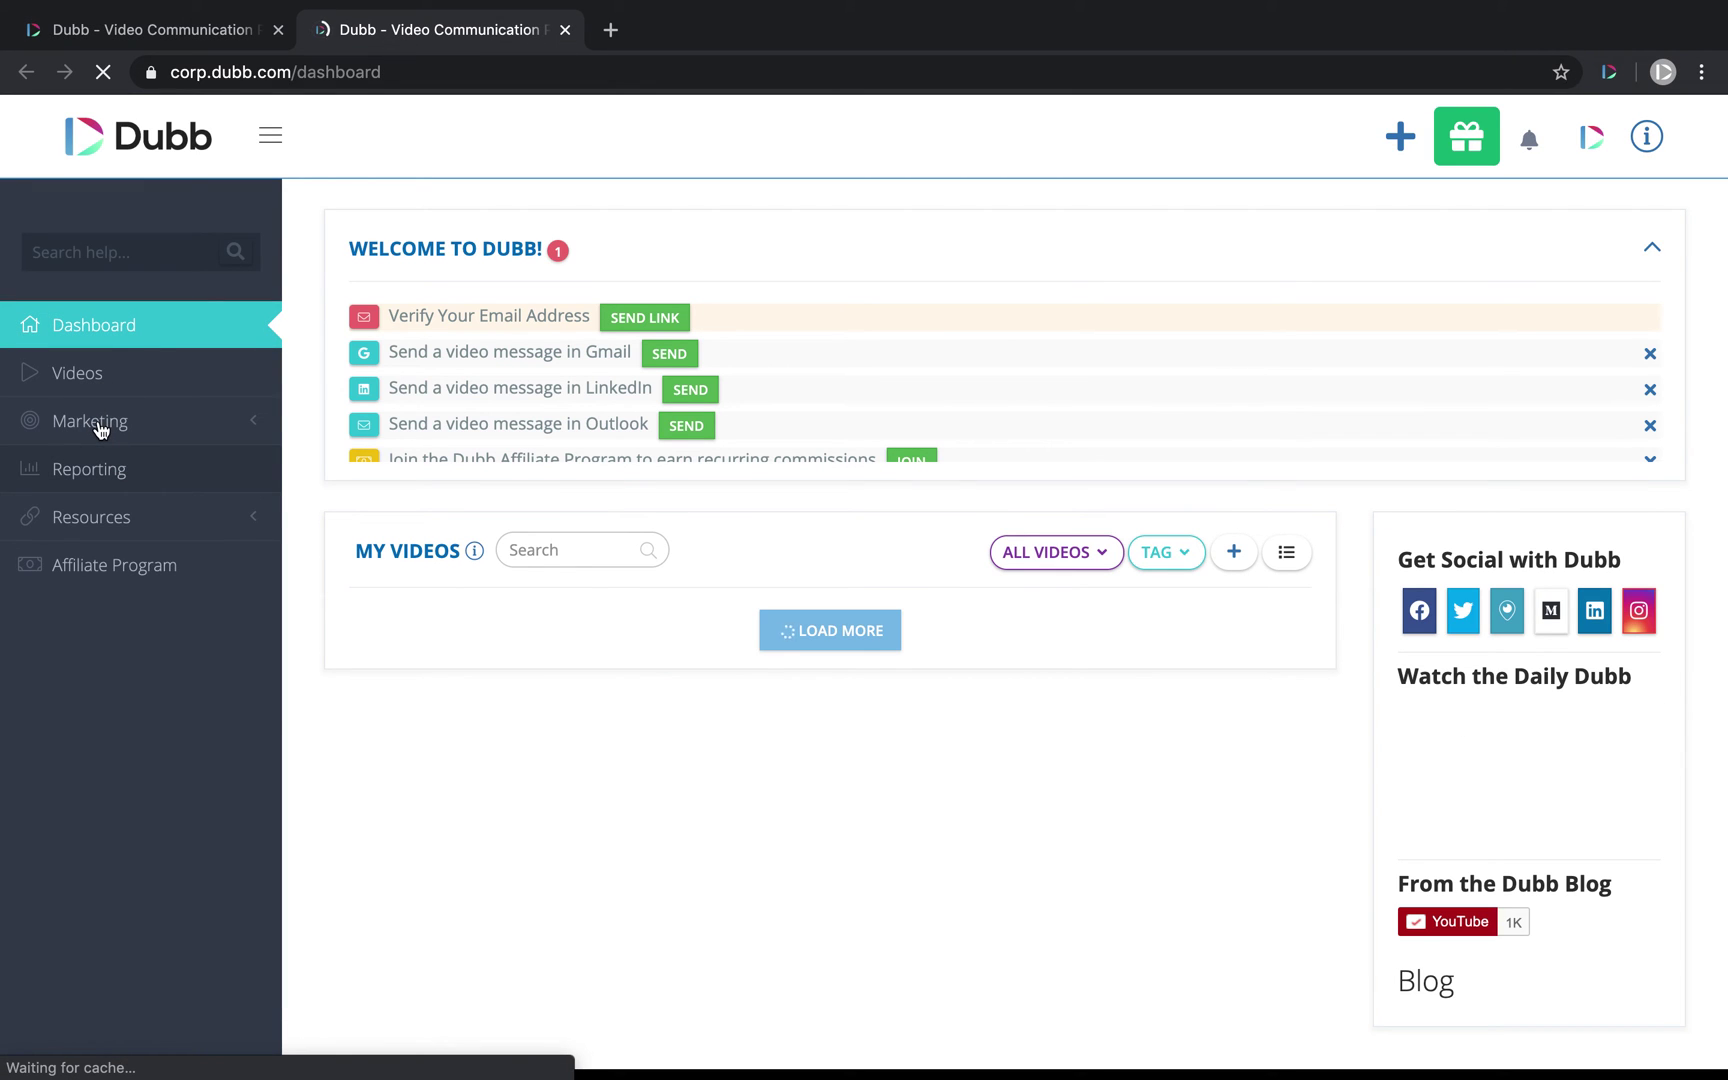
{"action": "left_click", "coordinate": [100, 424]}
{"action": "left_click", "coordinate": [108, 516]}
{"action": "left_click", "coordinate": [112, 553]}
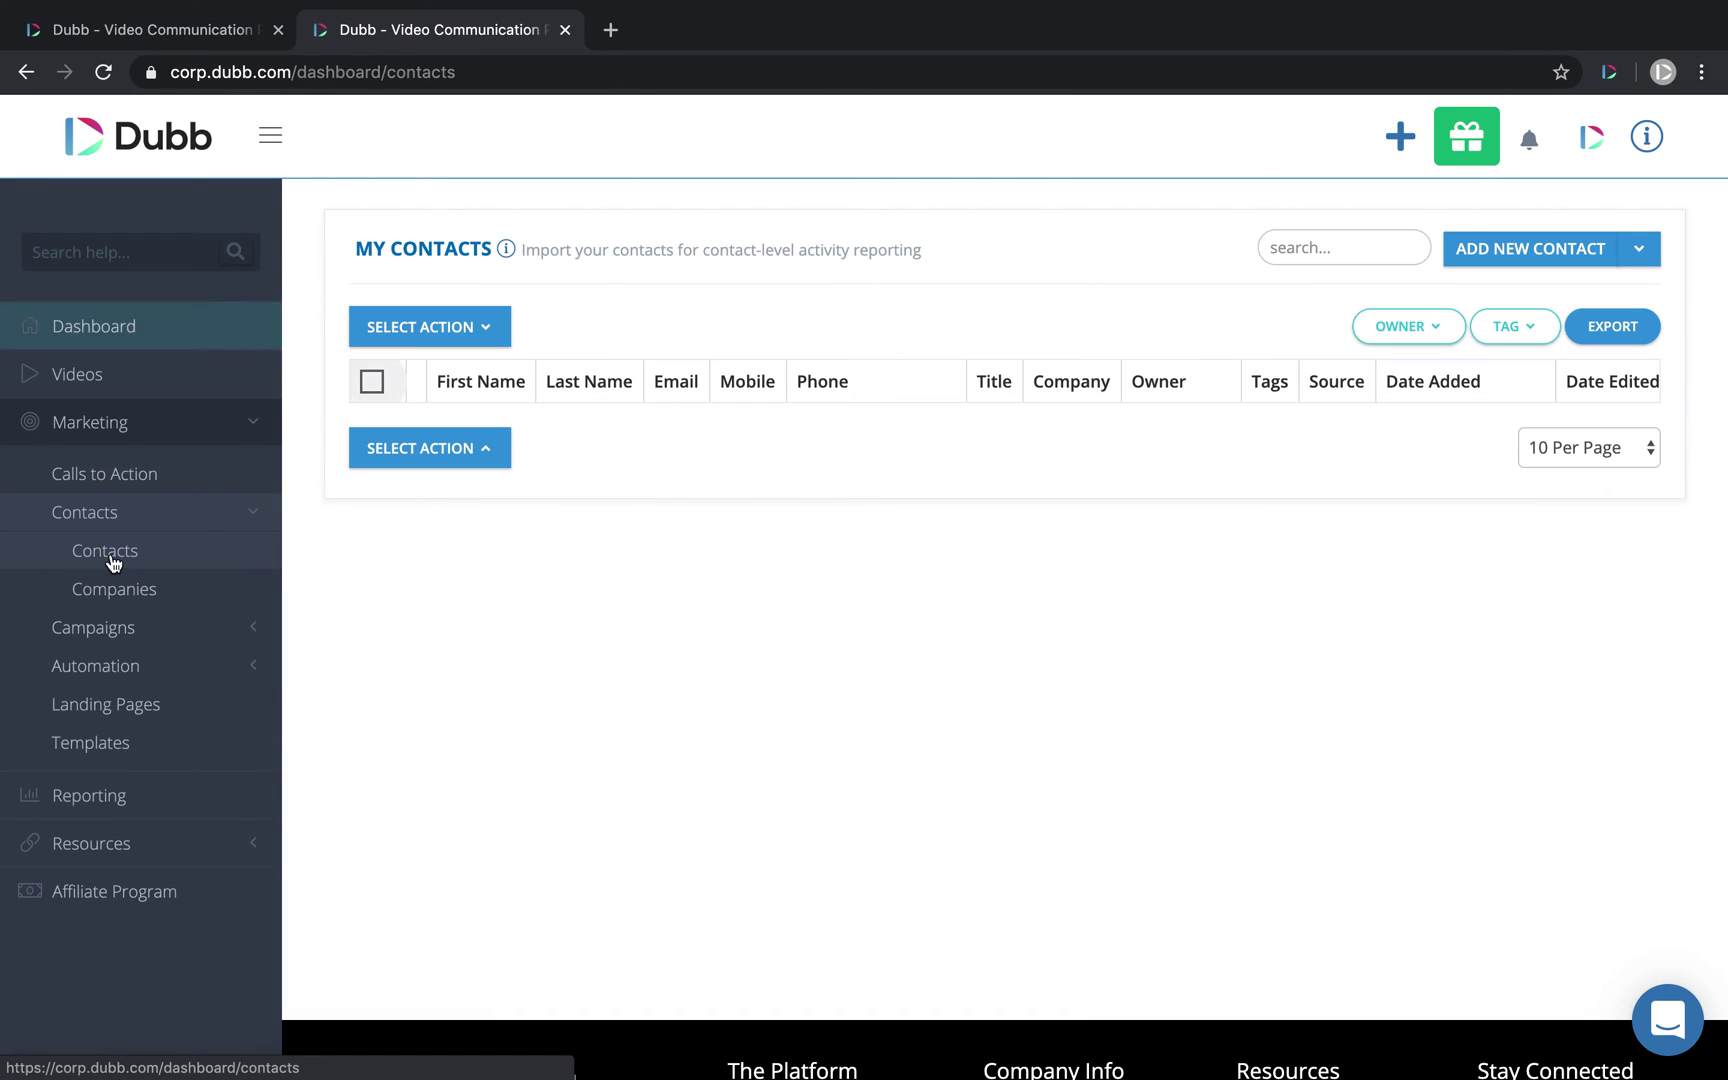
{"action": "scroll", "coordinate": [1226, 680], "scroll_direction": "right", "scroll_amount": 5}
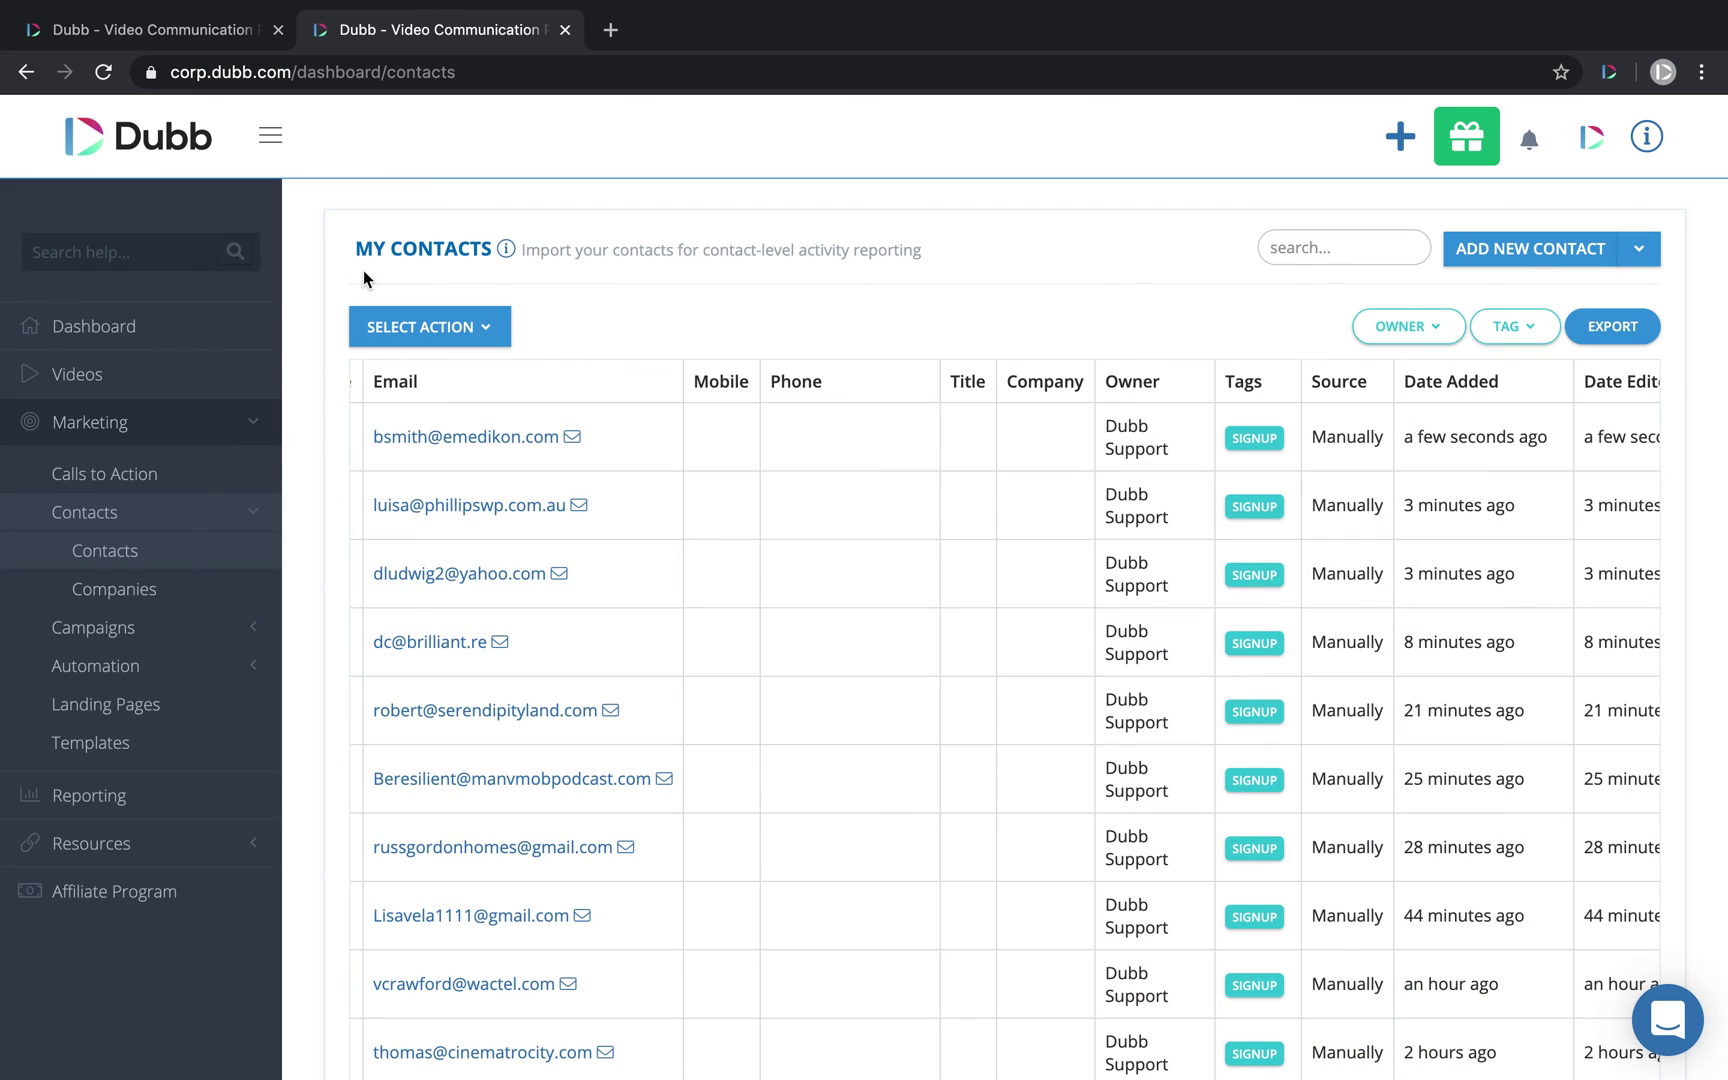
{"action": "left_click", "coordinate": [140, 30]}
{"action": "left_click", "coordinate": [815, 610]}
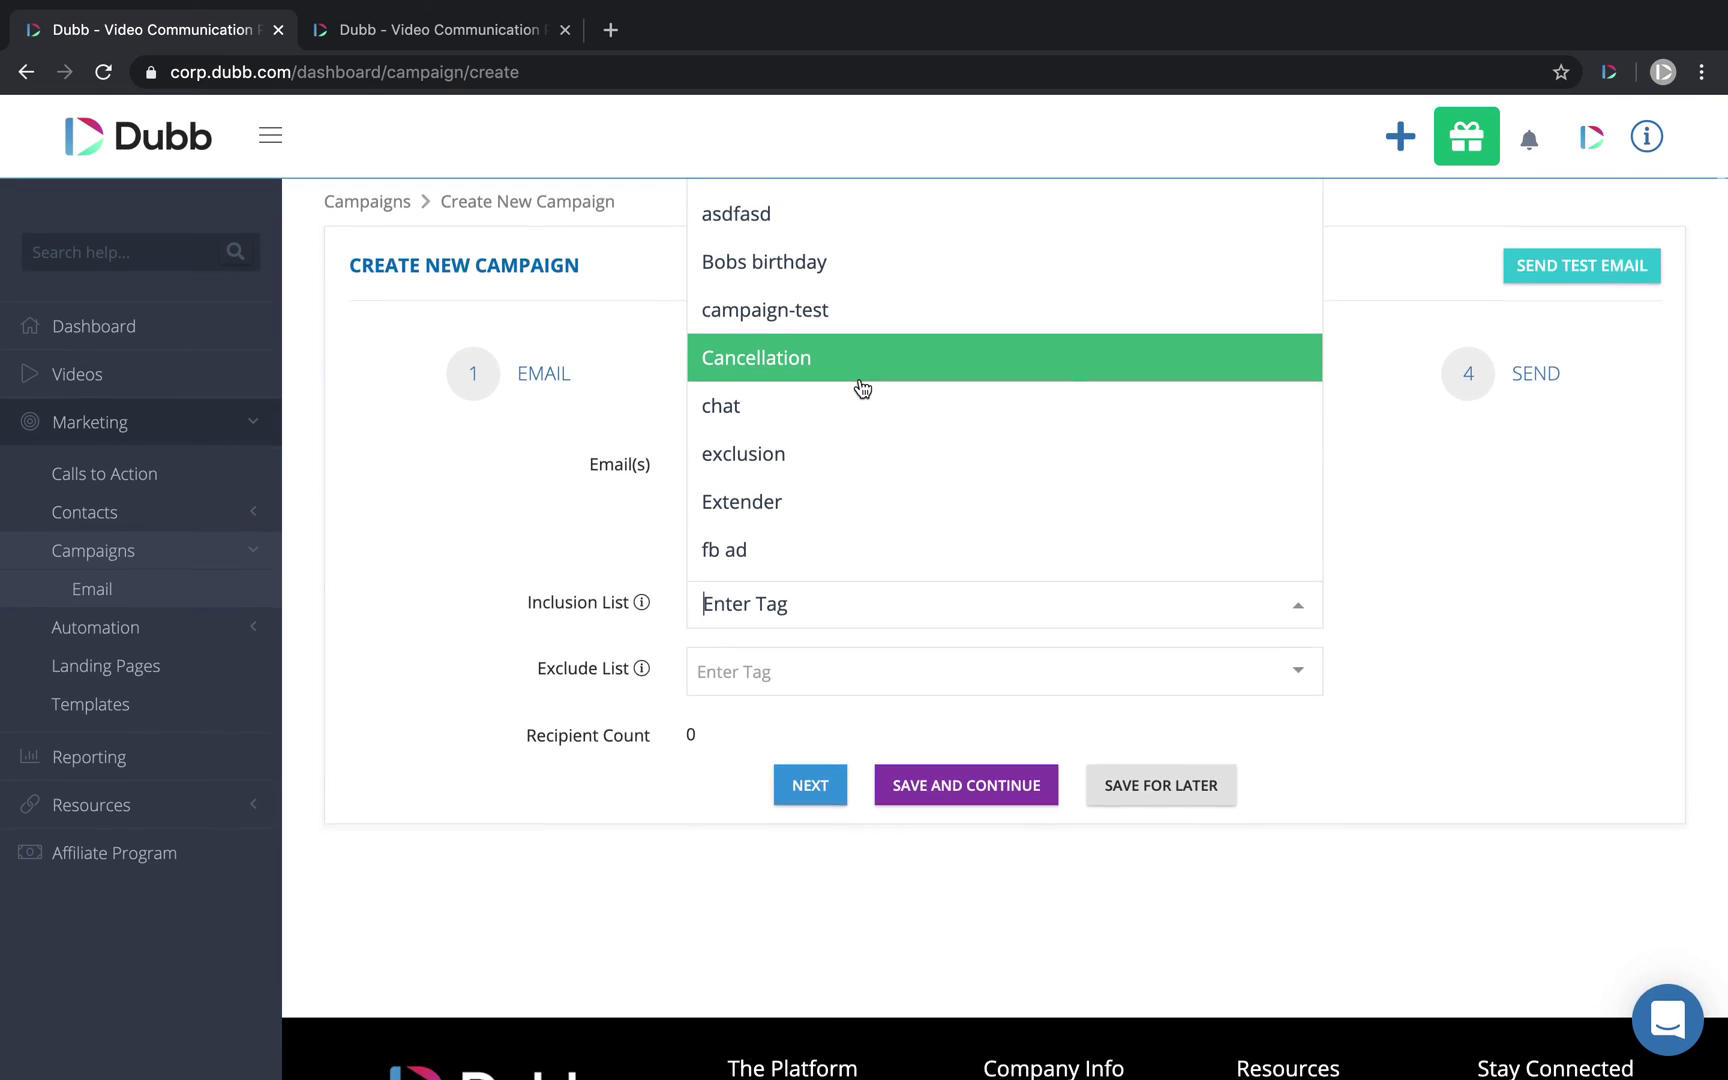
Step: Include the SignUp tag in the Inclusion List, bringing recipients to 17517
{"action": "scroll", "coordinate": [860, 386], "scroll_direction": "down", "scroll_amount": 3}
{"action": "scroll", "coordinate": [860, 386], "scroll_direction": "up", "scroll_amount": 3}
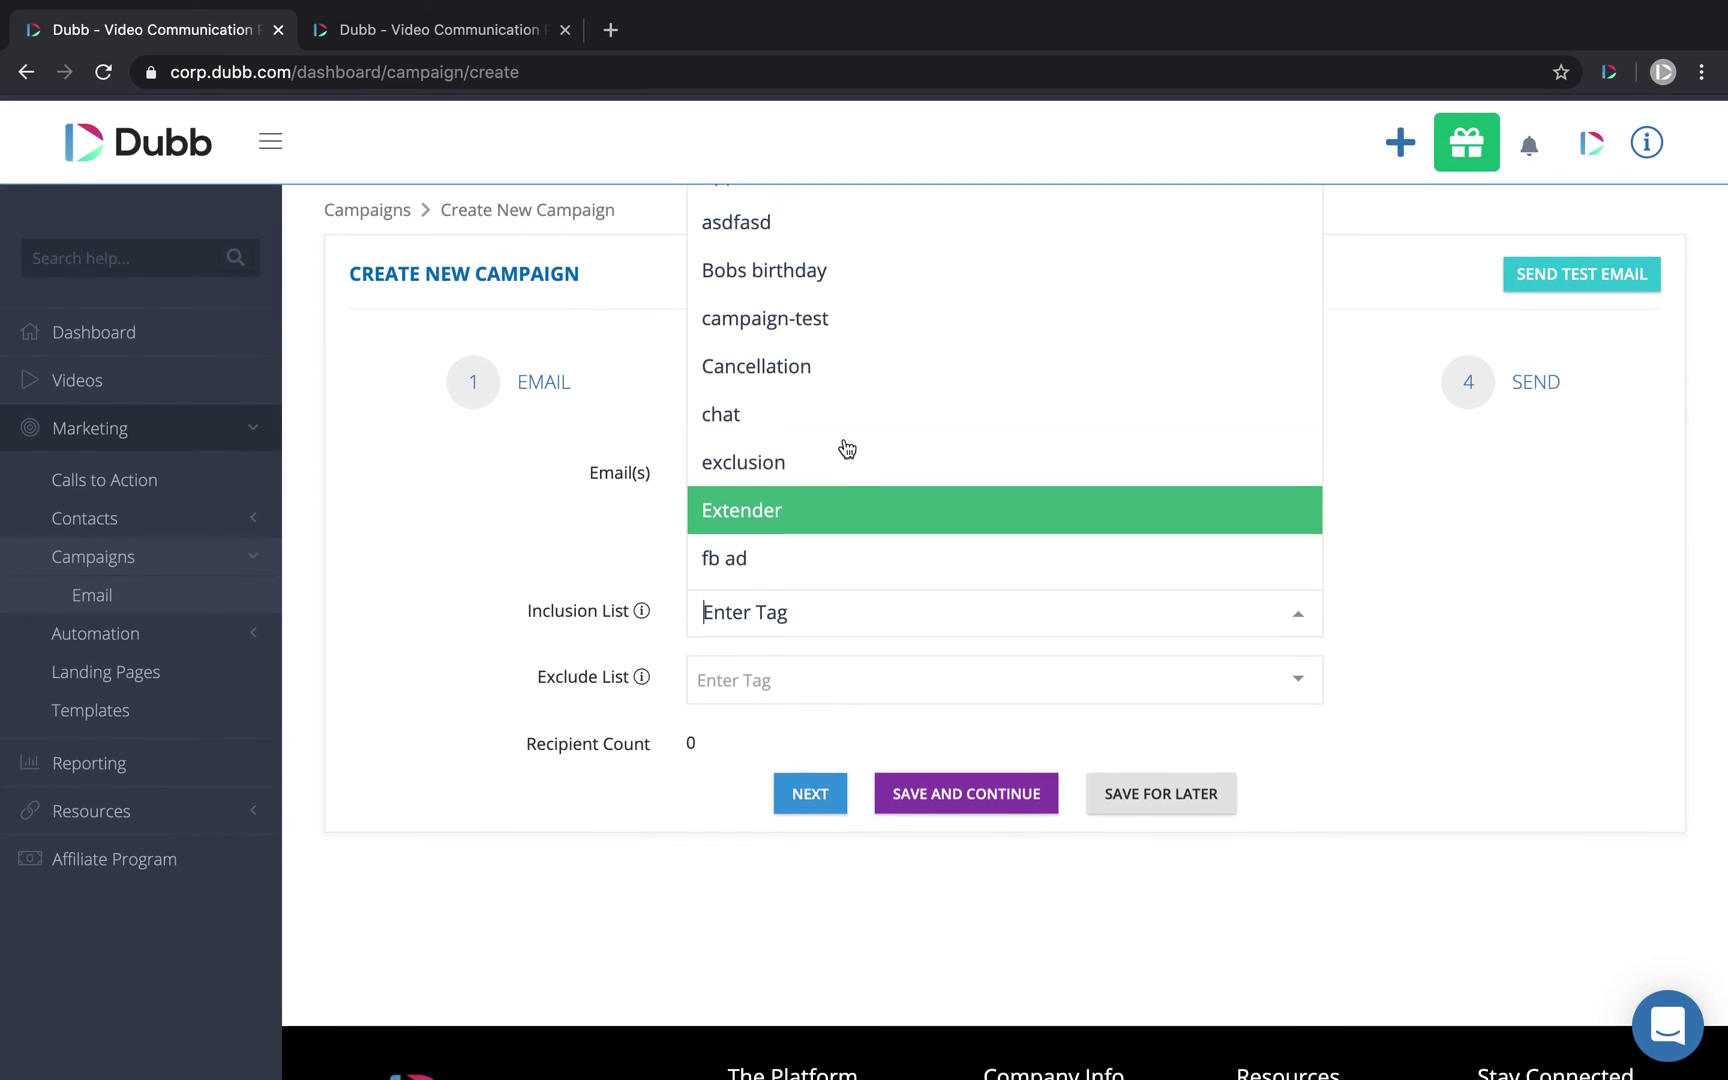
{"action": "scroll", "coordinate": [818, 366], "scroll_direction": "down", "scroll_amount": 4}
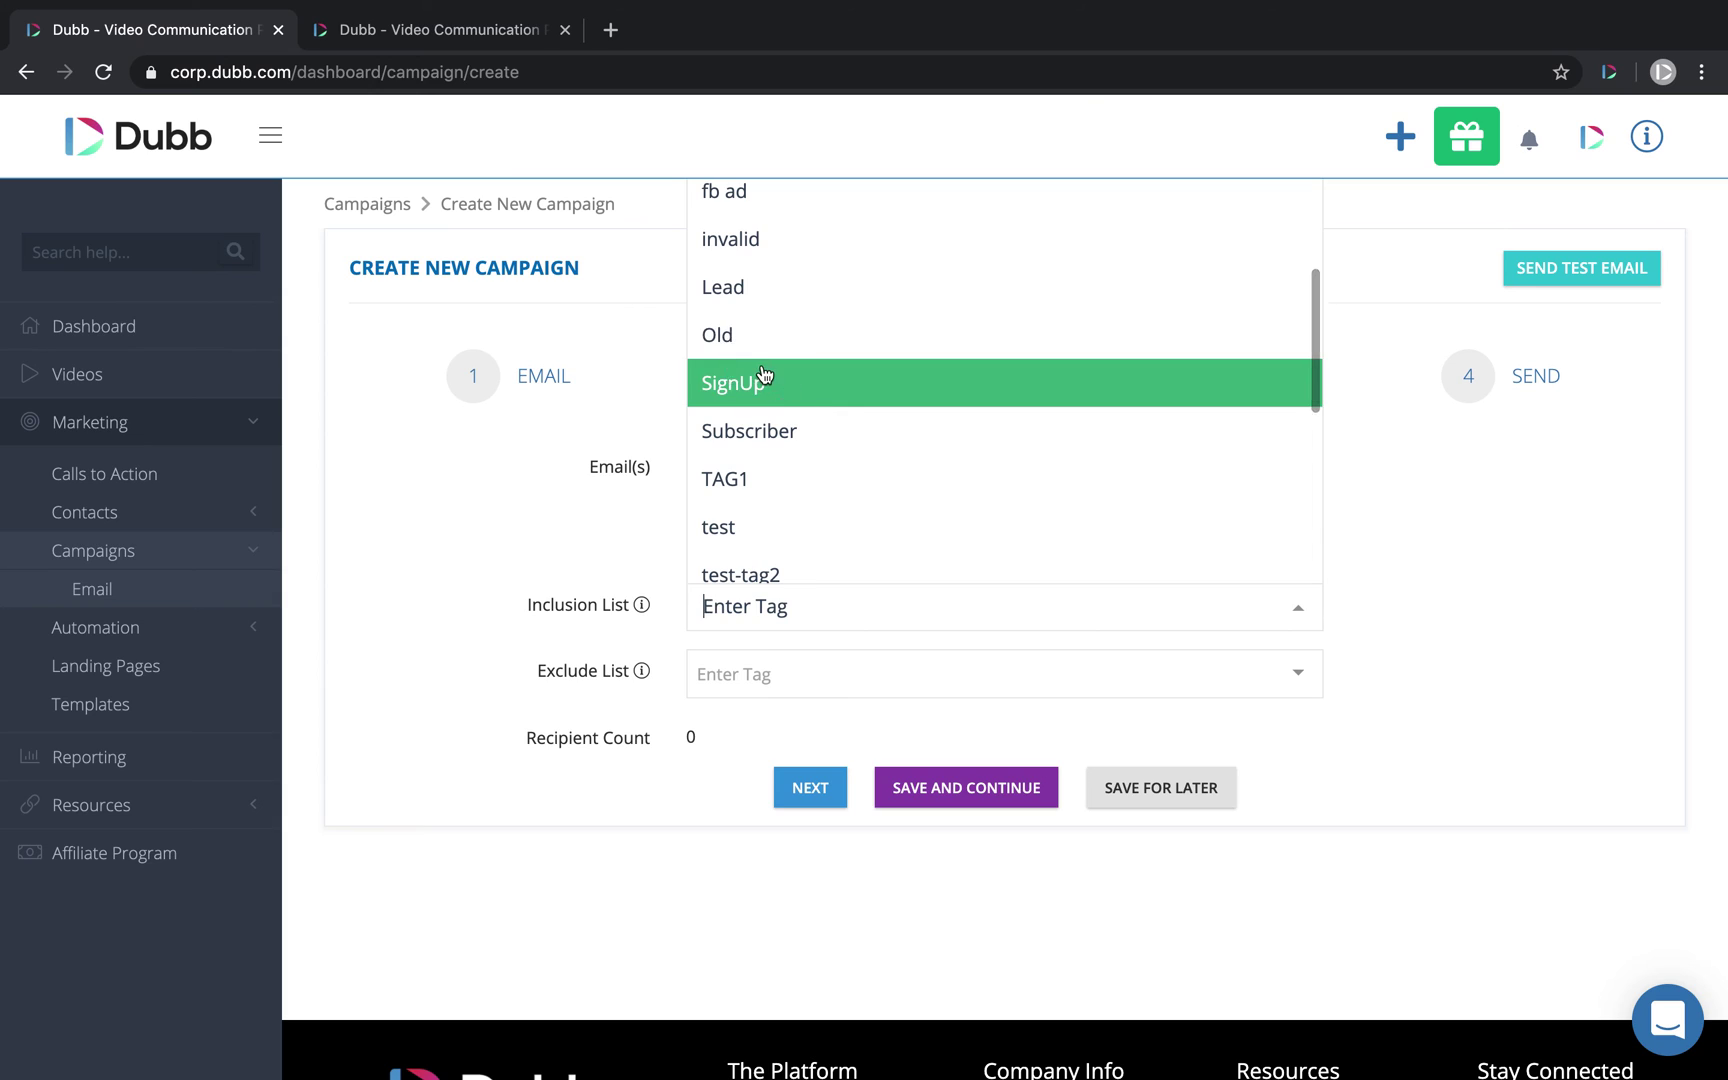
{"action": "left_click", "coordinate": [762, 376]}
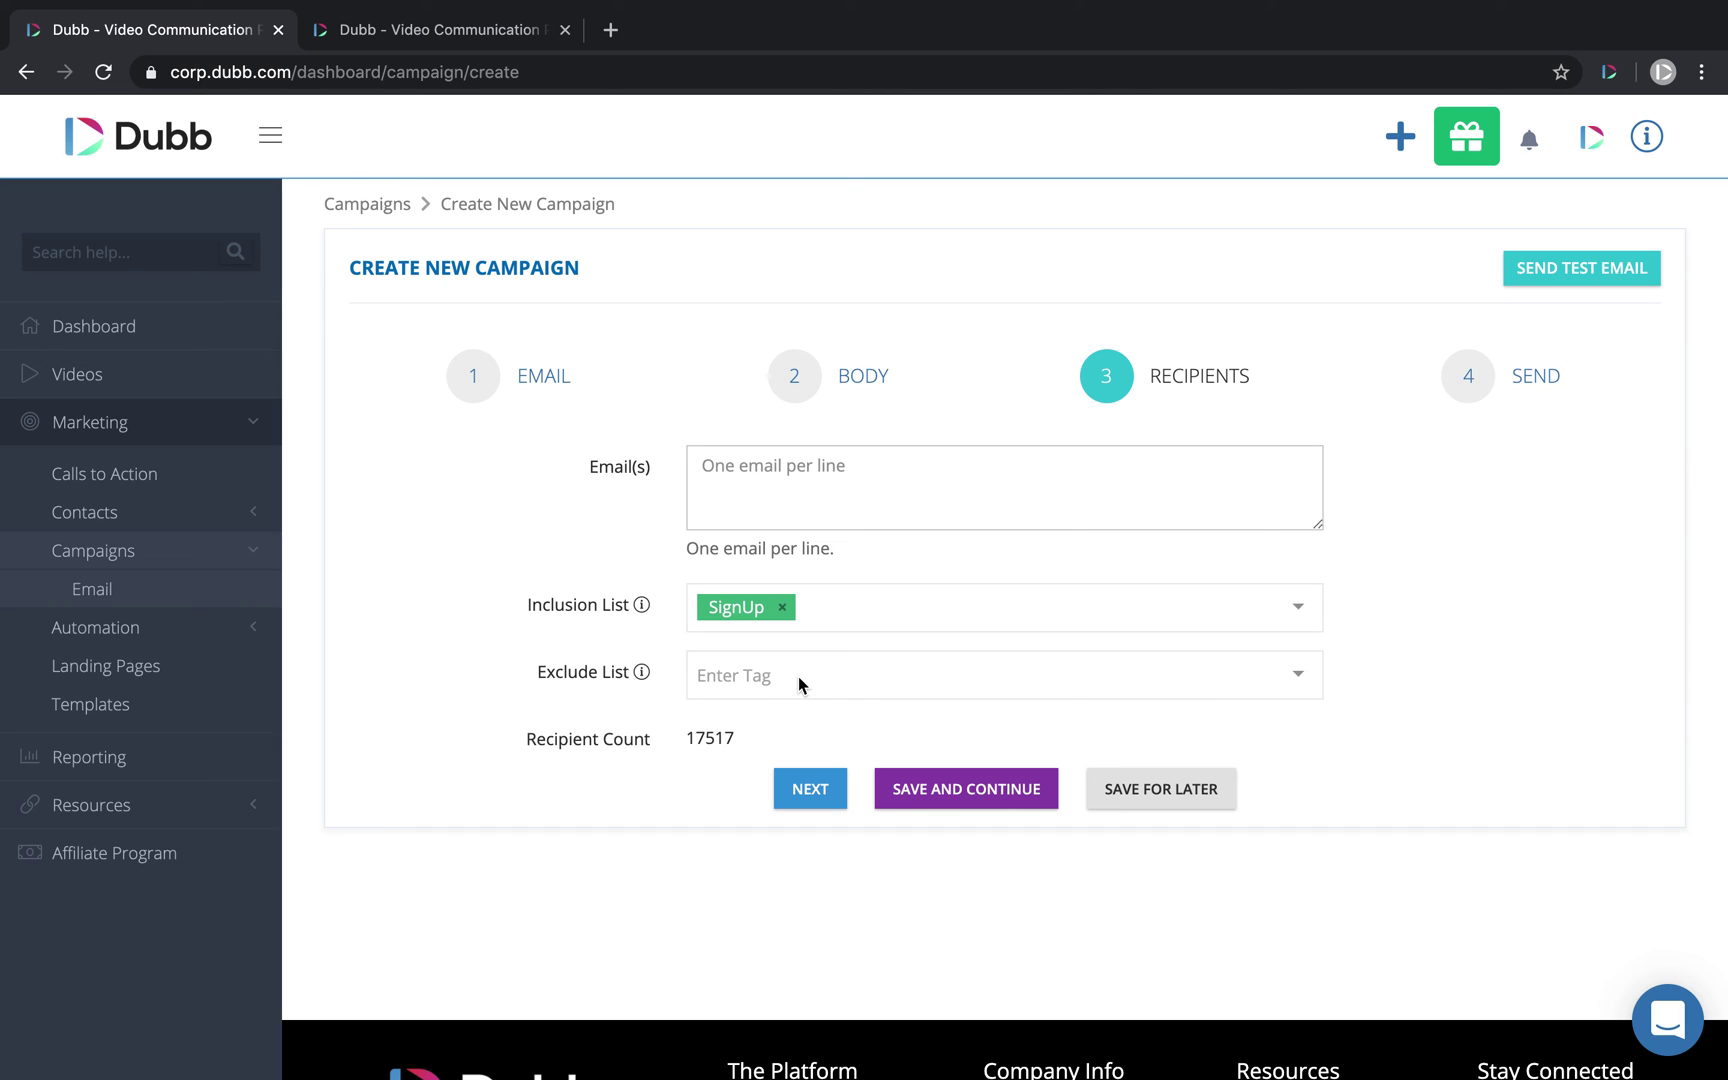
Step: Leave the Exclude List without tags and advance to the Send step
{"action": "left_click", "coordinate": [480, 33]}
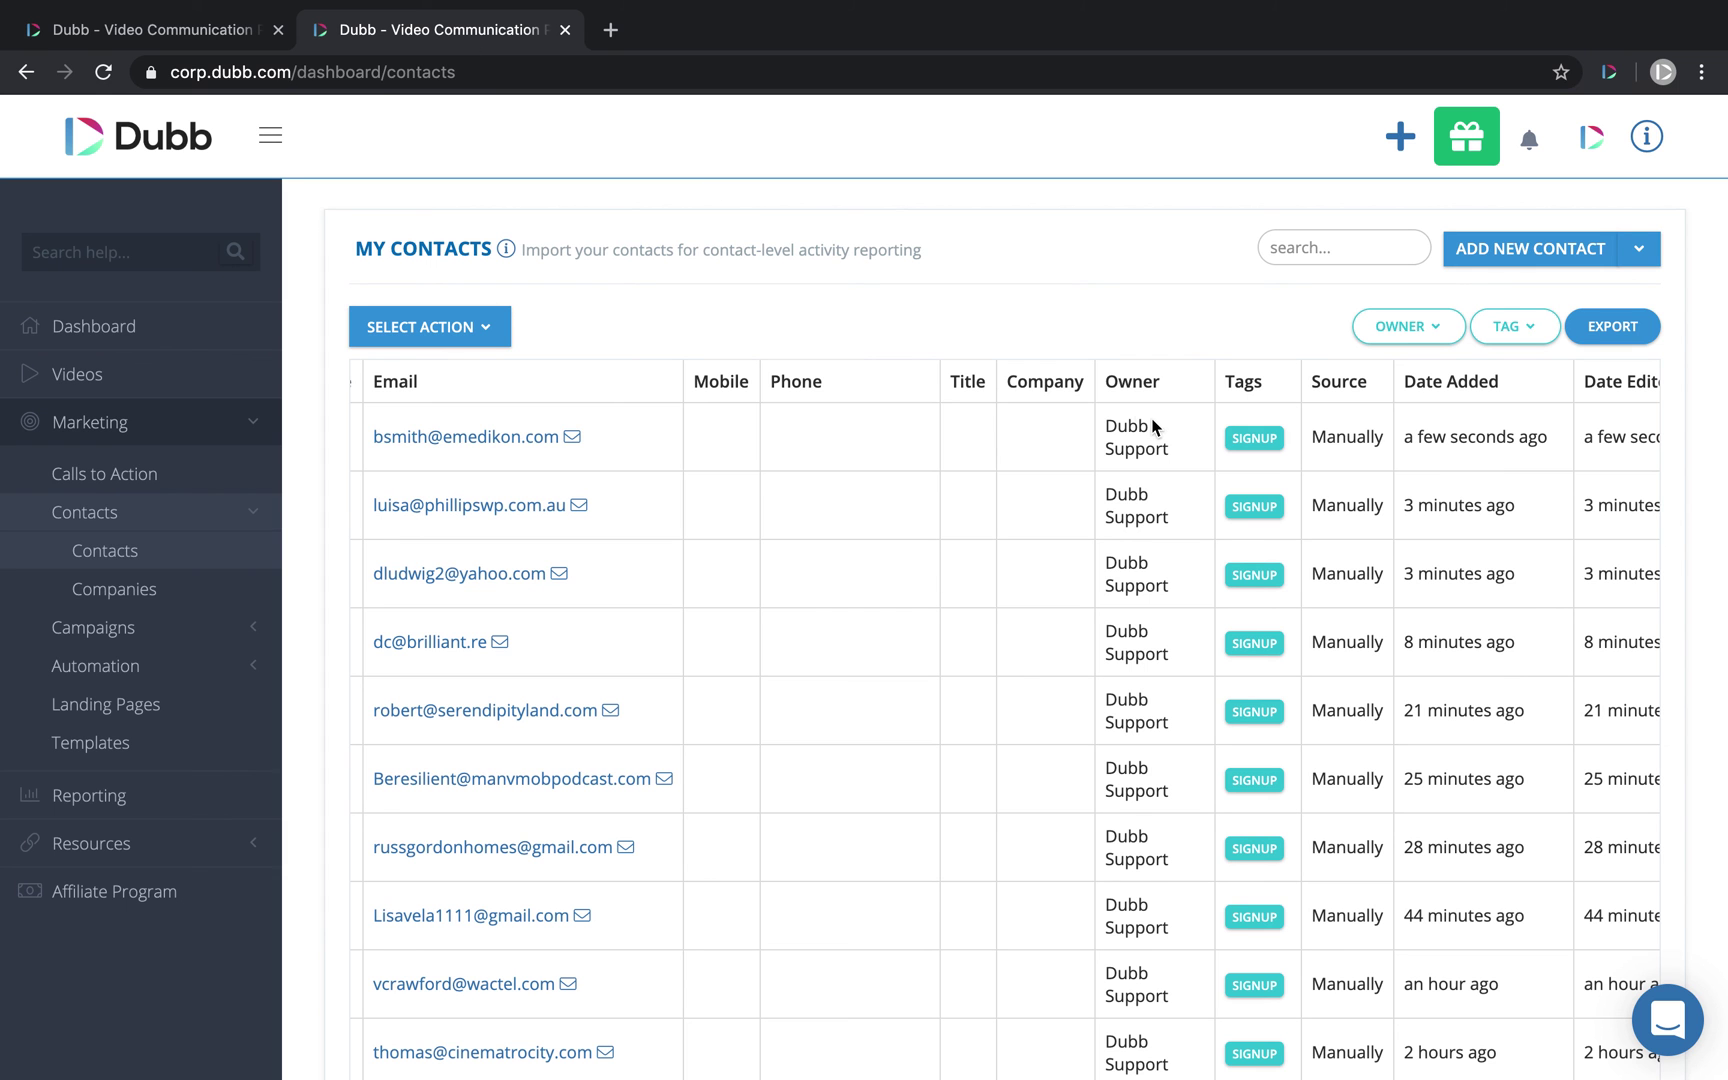
{"action": "left_click", "coordinate": [215, 33]}
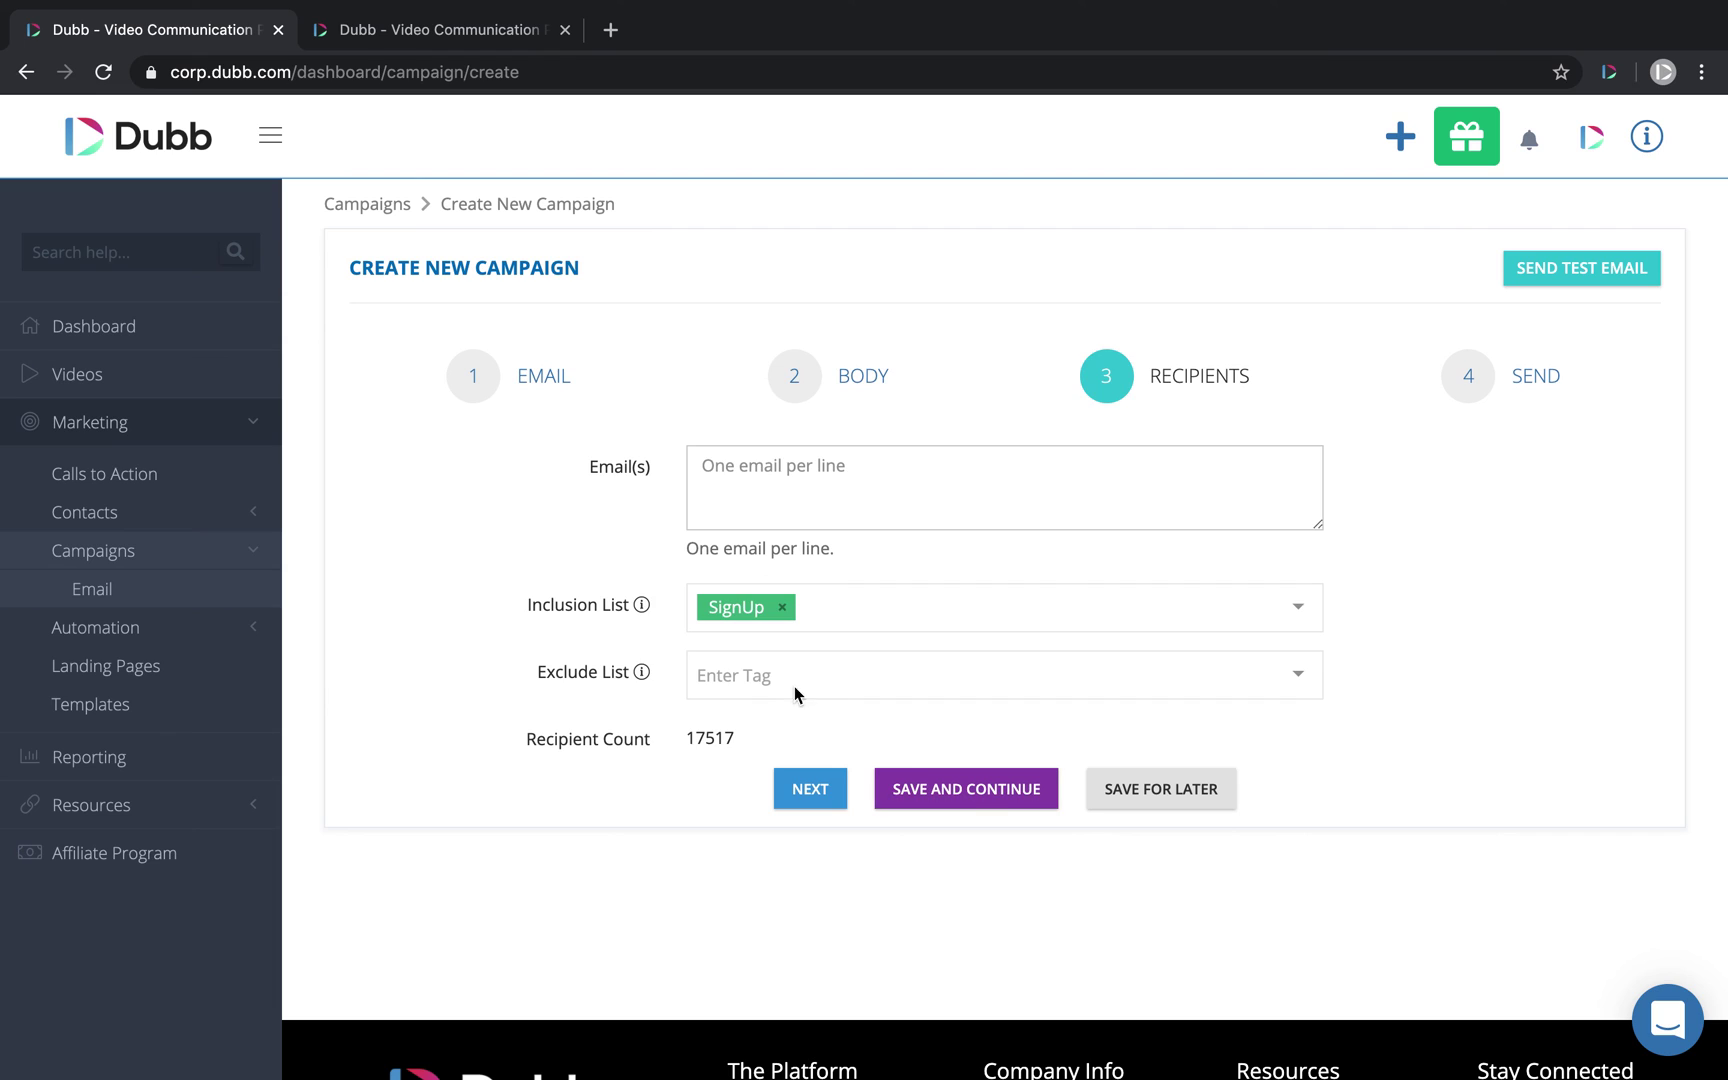
{"action": "left_click", "coordinate": [721, 672]}
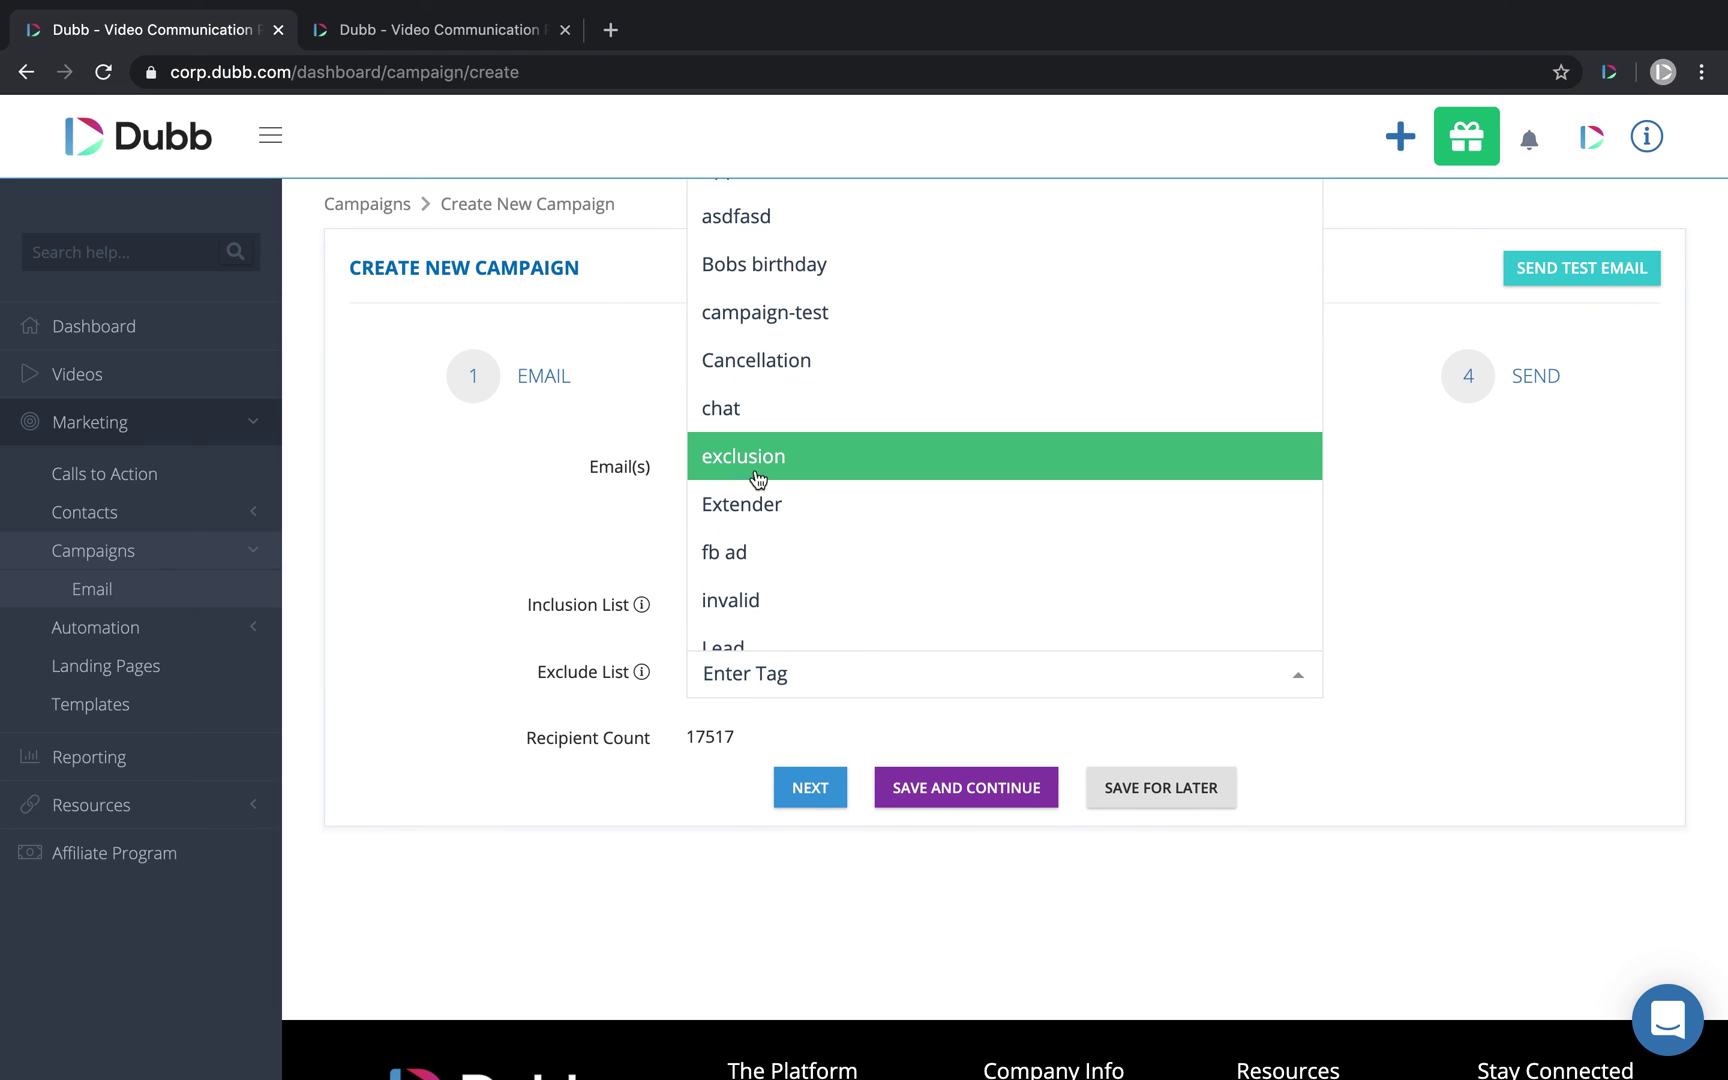
{"action": "left_click", "coordinate": [478, 518]}
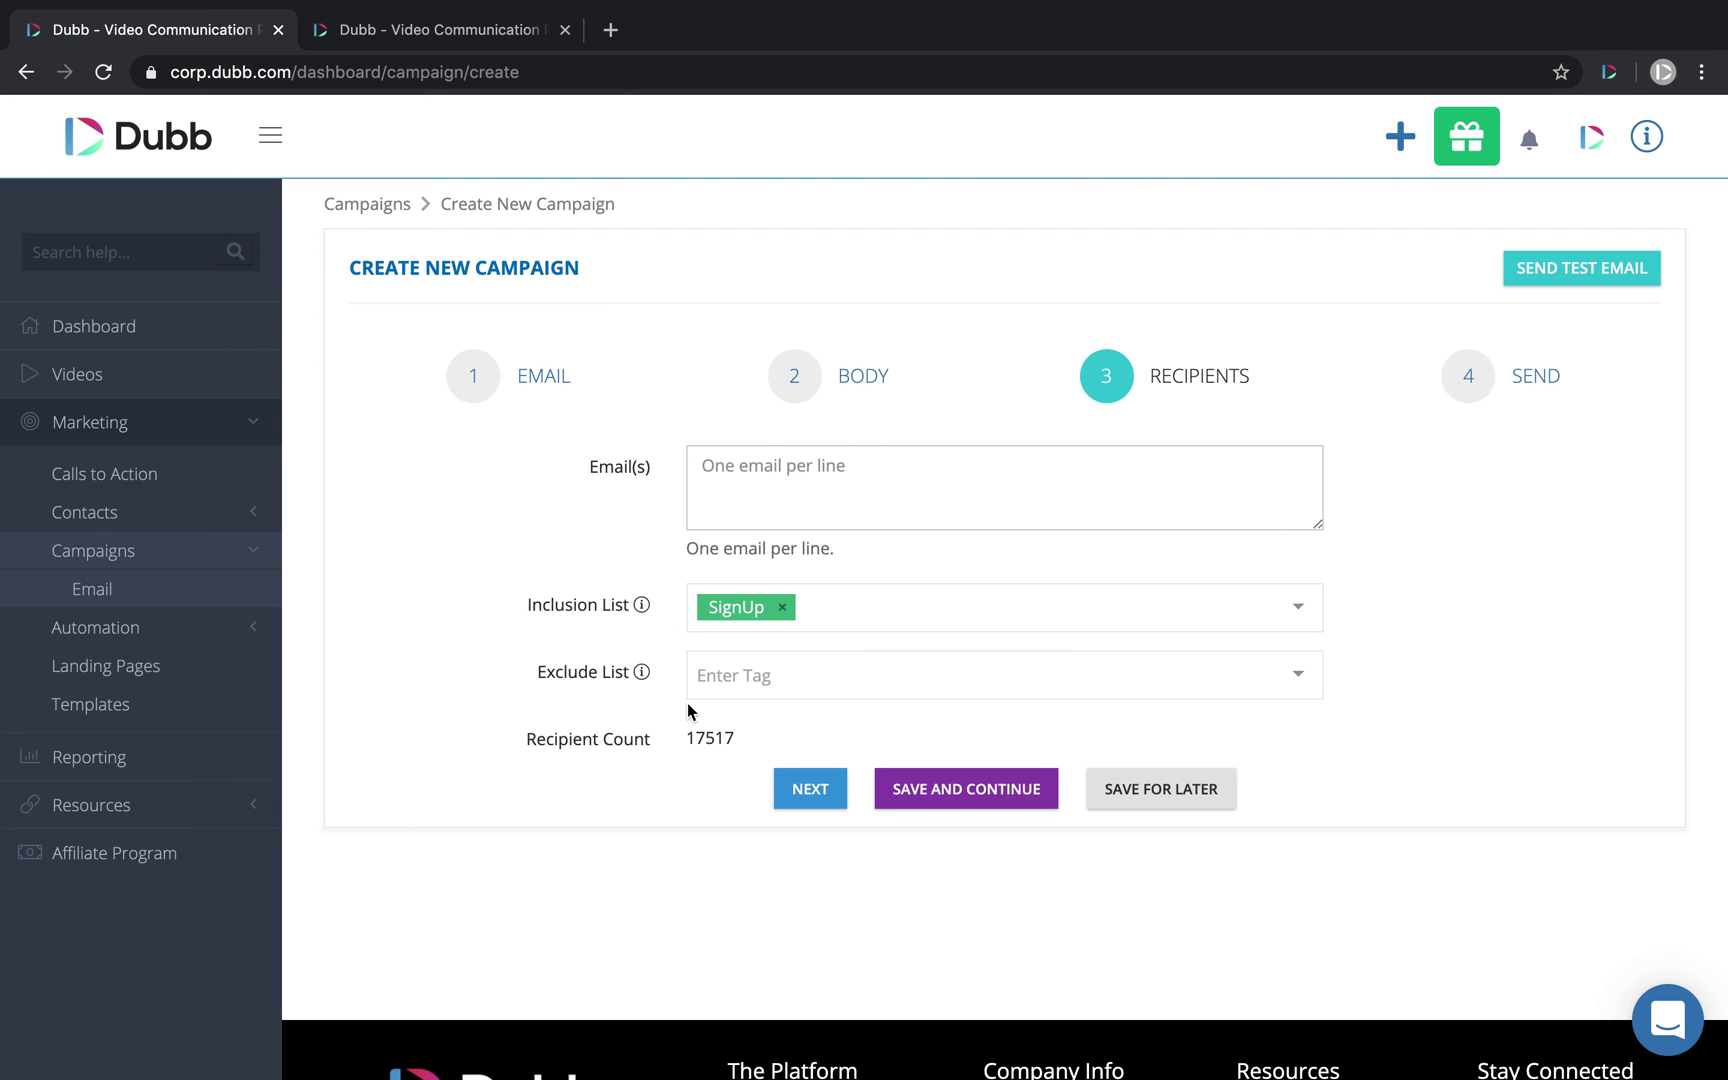
{"action": "left_click", "coordinate": [810, 788]}
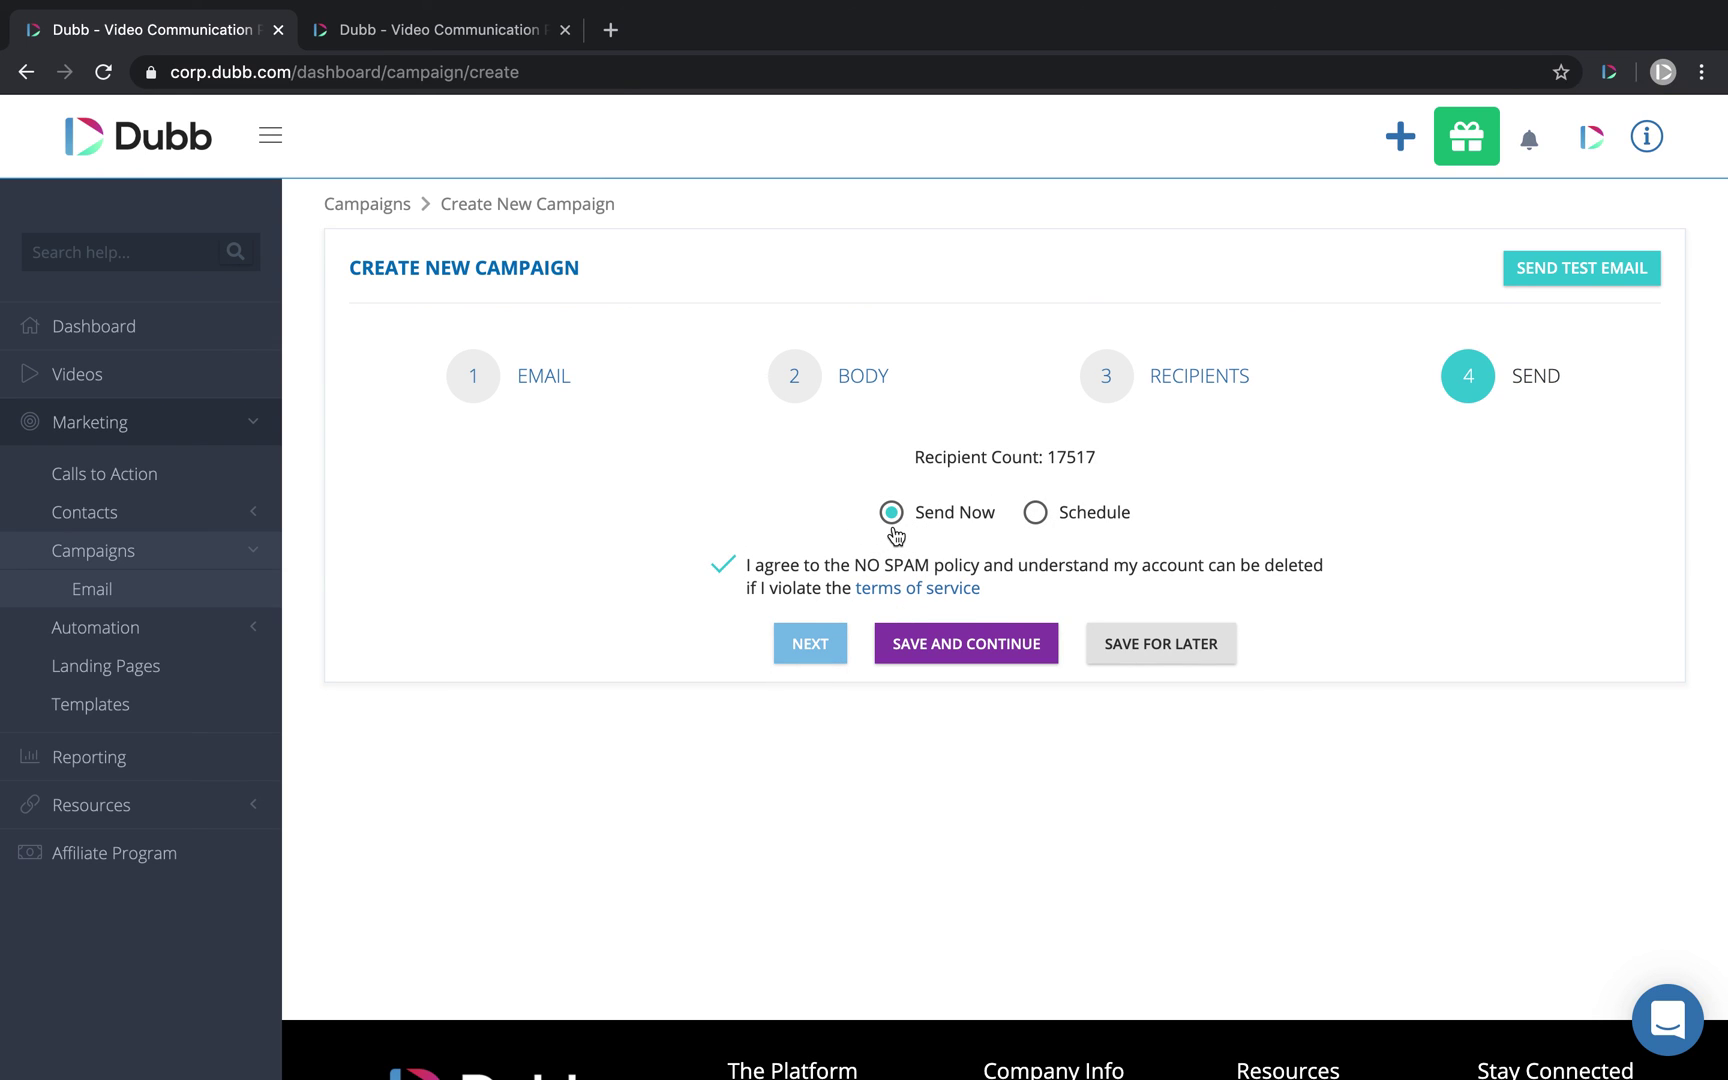
Step: Switch the campaign's send option to Schedule, revealing the March 2020 calendar and 01:58 PM time
{"action": "left_click", "coordinate": [1037, 511]}
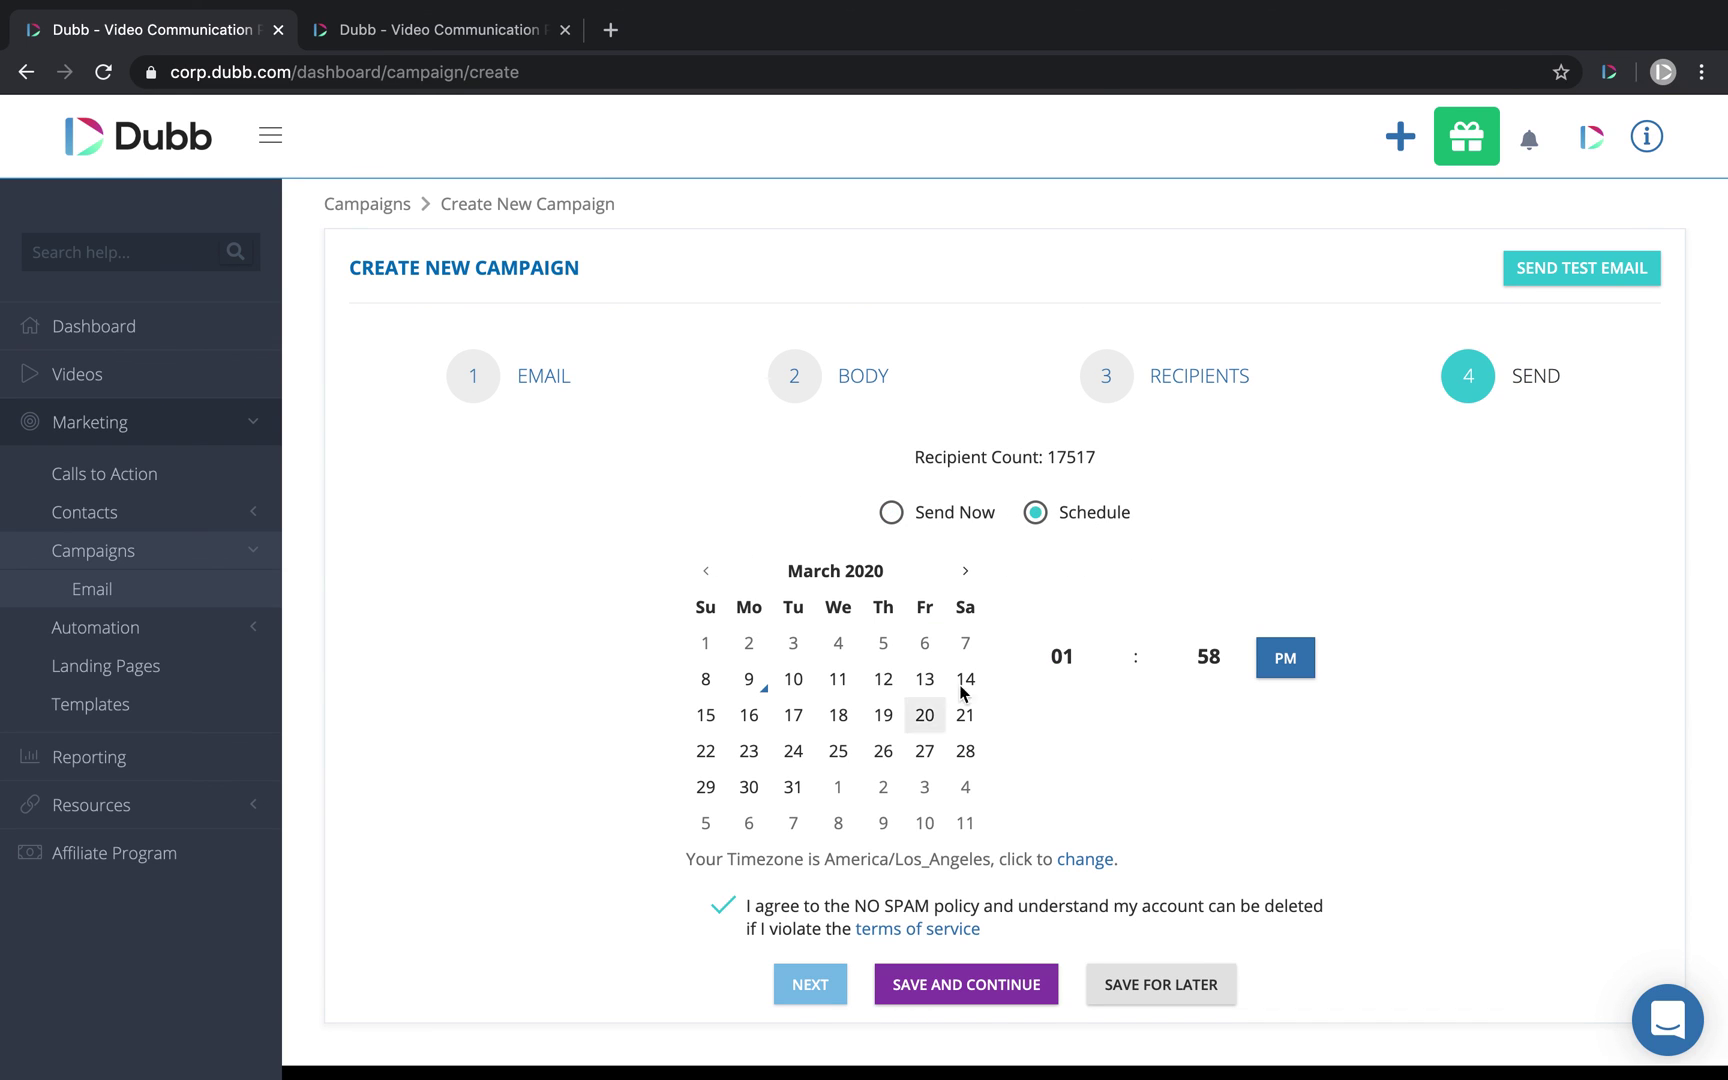